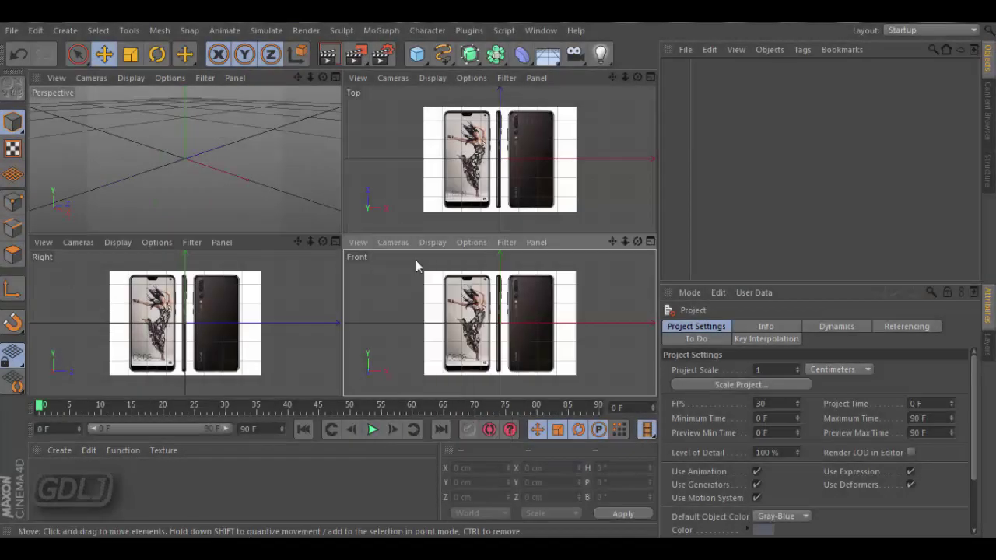
Step: Add a Rectangle spline and fade the back reference image to 30% transparency
click(393, 77)
click(395, 238)
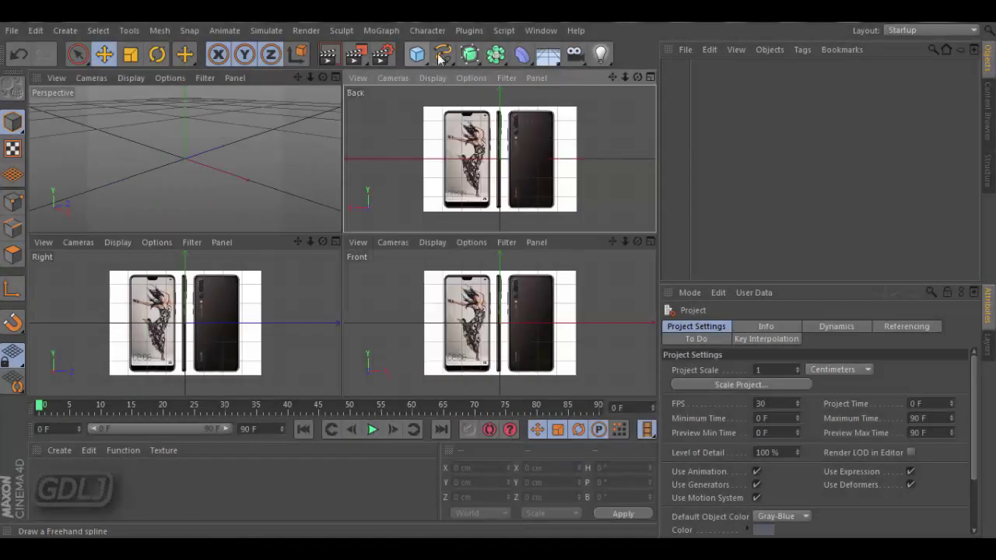
drag(451, 65, 591, 156)
key(shift+v)
click(844, 326)
drag(774, 469, 822, 470)
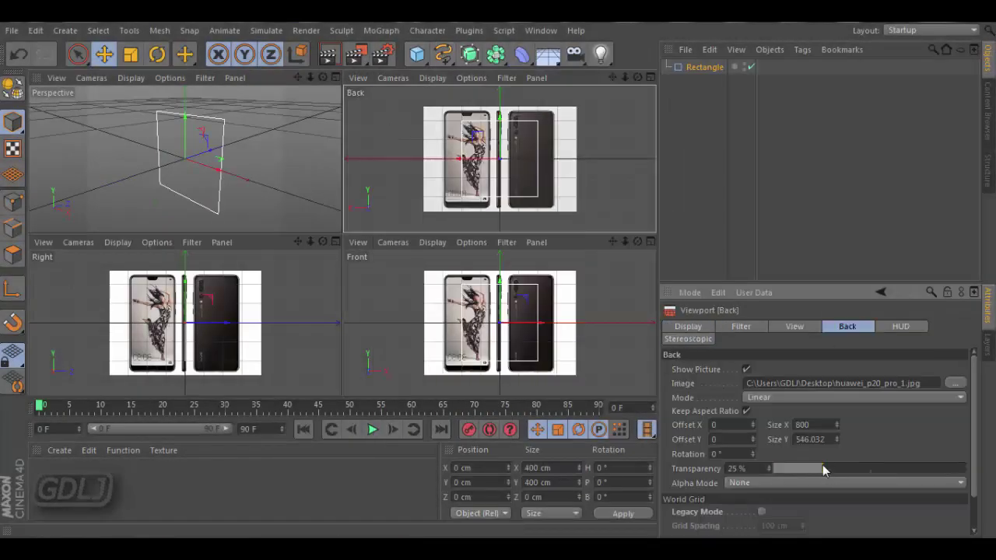
Step: Maximize the Back view and slide the reference image left toward Offset X -163
click(800, 241)
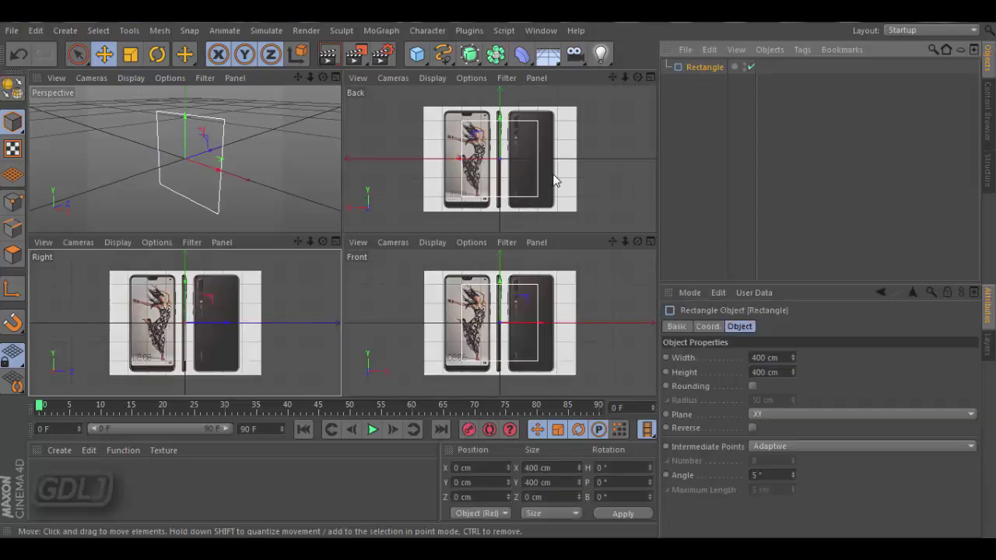
click(393, 78)
middle_click(545, 179)
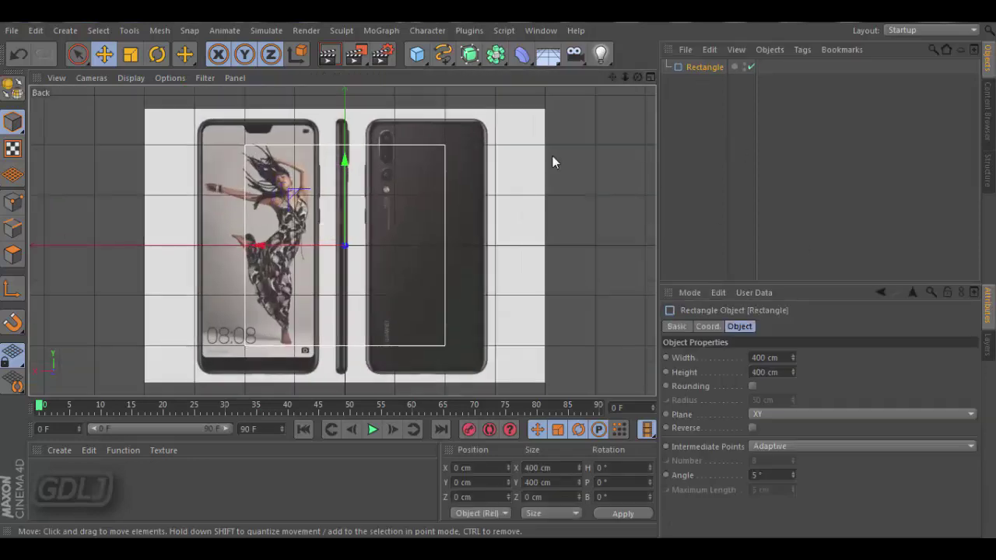
click(271, 358)
drag(753, 425, 700, 425)
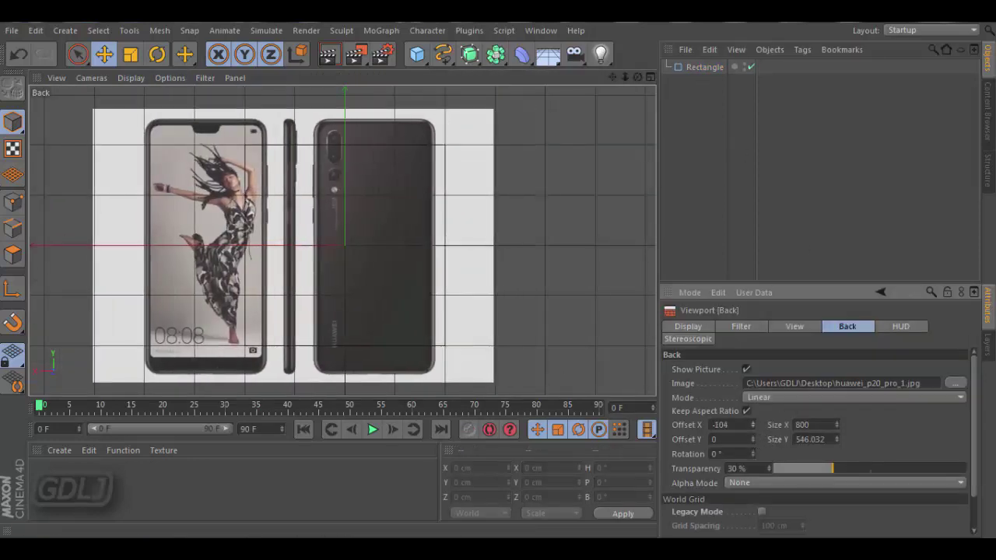
Step: Roughly shrink the rectangle's height and width toward the phone outline
click(704, 67)
drag(794, 374, 796, 372)
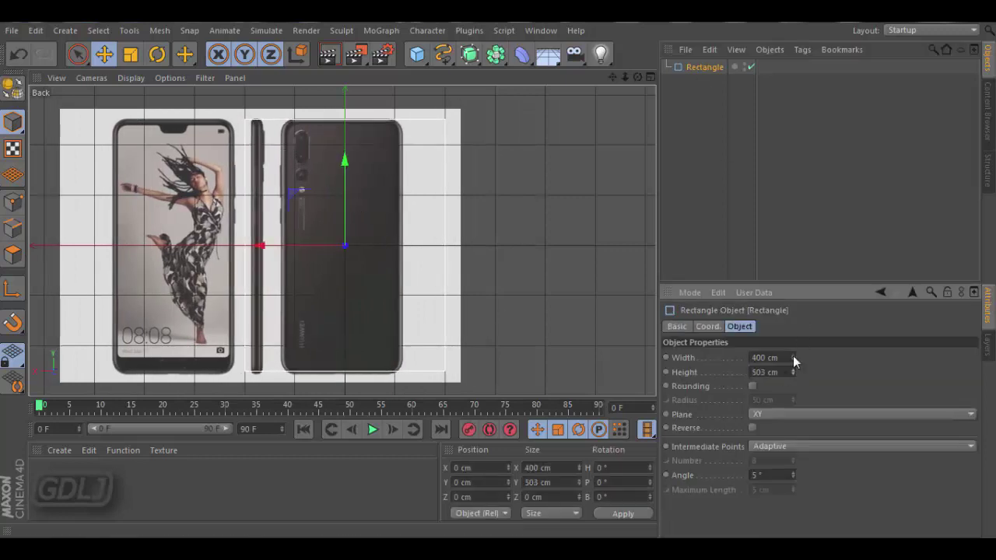
drag(793, 357, 793, 366)
scroll(357, 225, up, 3)
Step: Recentre the back reference image, nudging it up to Offset Y 3
click(169, 78)
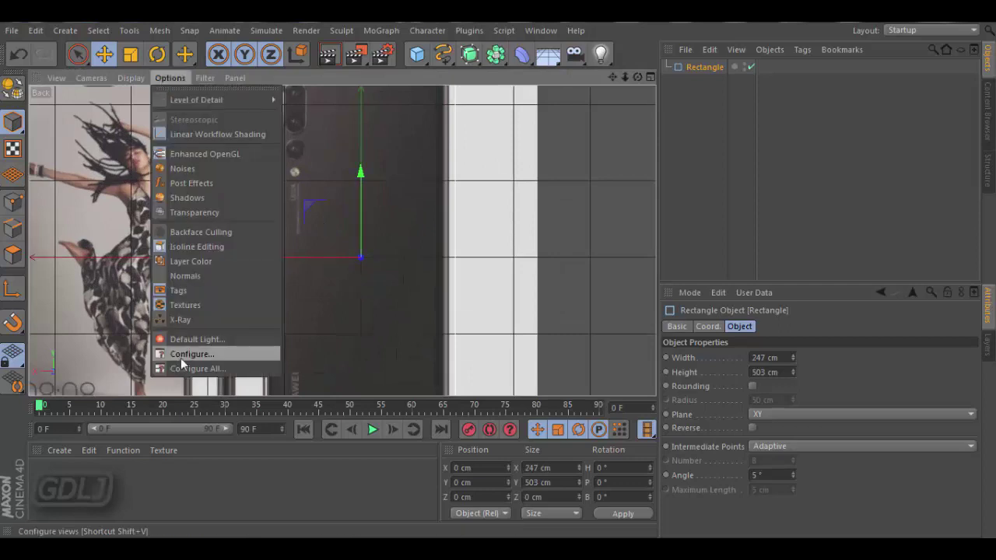
click(180, 358)
drag(755, 427, 754, 420)
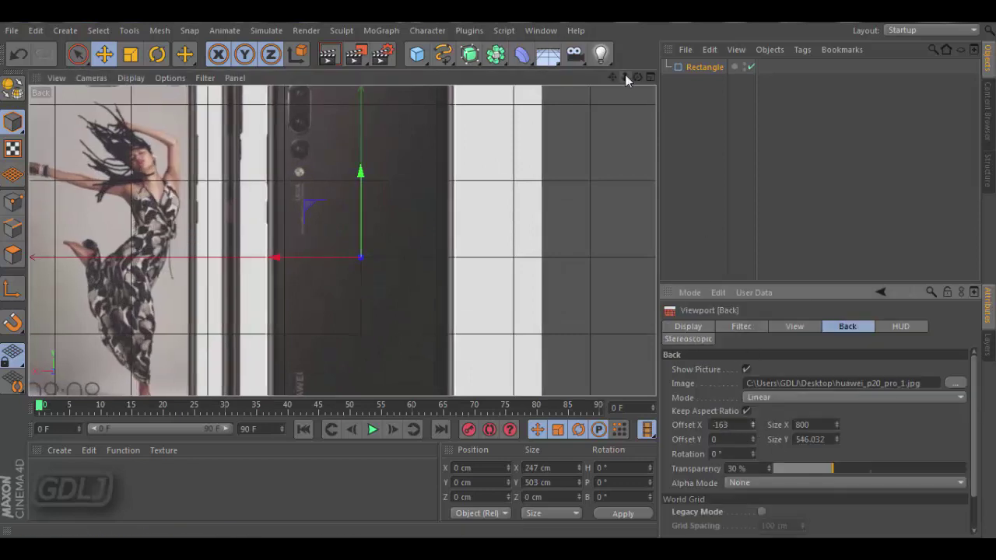
drag(625, 75, 387, 336)
drag(752, 440, 752, 435)
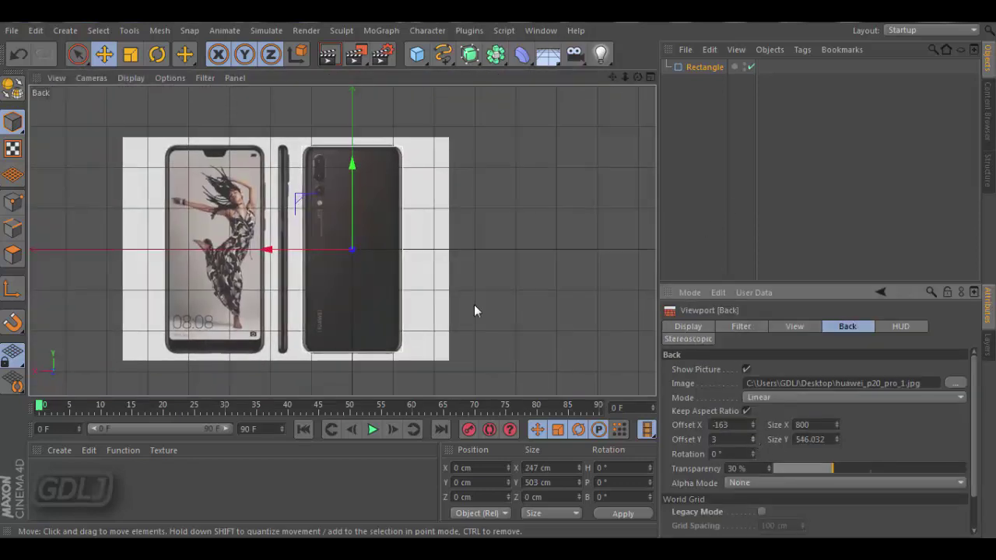
scroll(327, 230, up, 2)
Step: Fine-tune the Rectangle to 244 cm wide and 510 cm high
click(345, 255)
scroll(344, 255, up, 3)
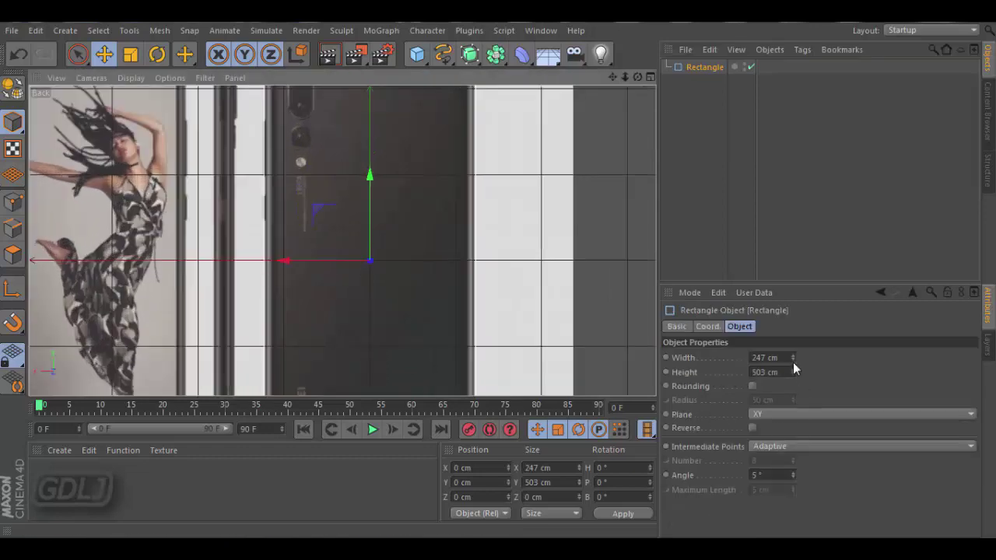
drag(794, 360, 794, 368)
scroll(649, 172, down, 2)
drag(613, 77, 621, 99)
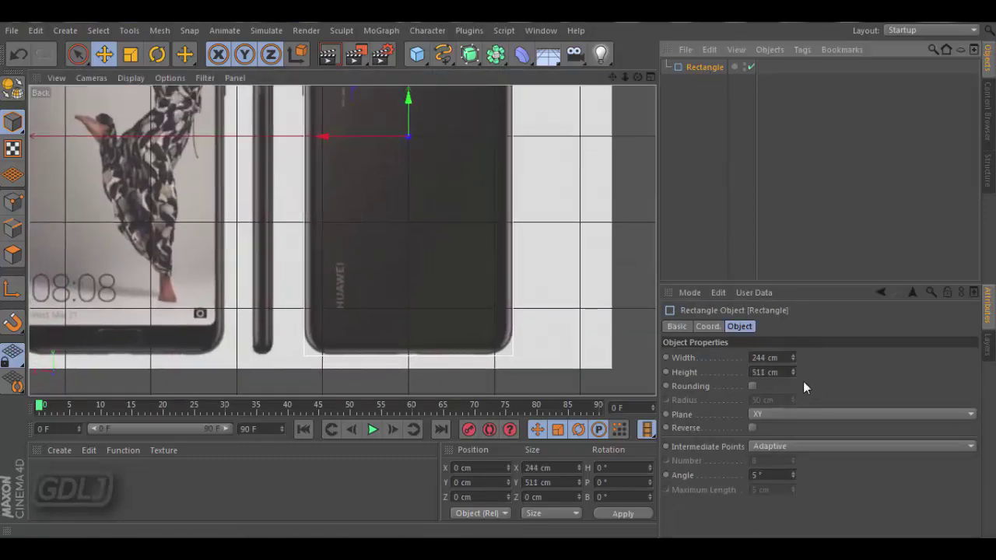
drag(793, 372, 793, 374)
drag(625, 78, 591, 109)
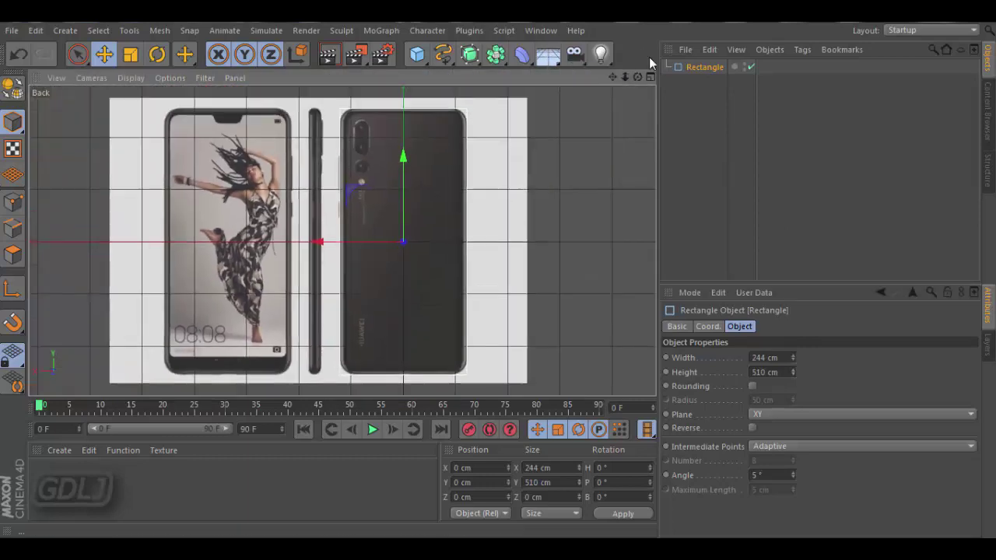
click(650, 77)
Step: Offset the front reference image horizontally (Offset X about 173) to line up with the rectangle
click(471, 78)
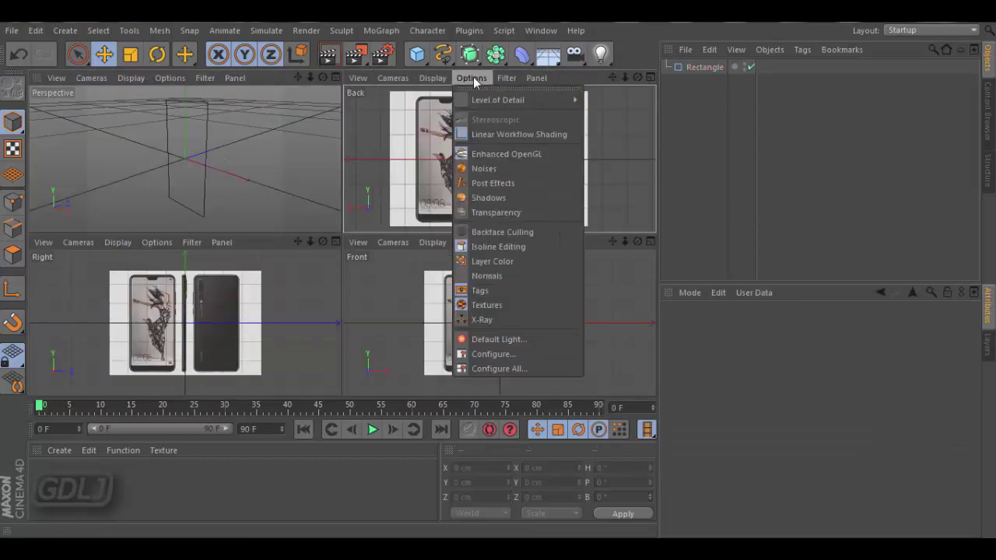
click(490, 355)
click(409, 239)
click(471, 242)
click(743, 444)
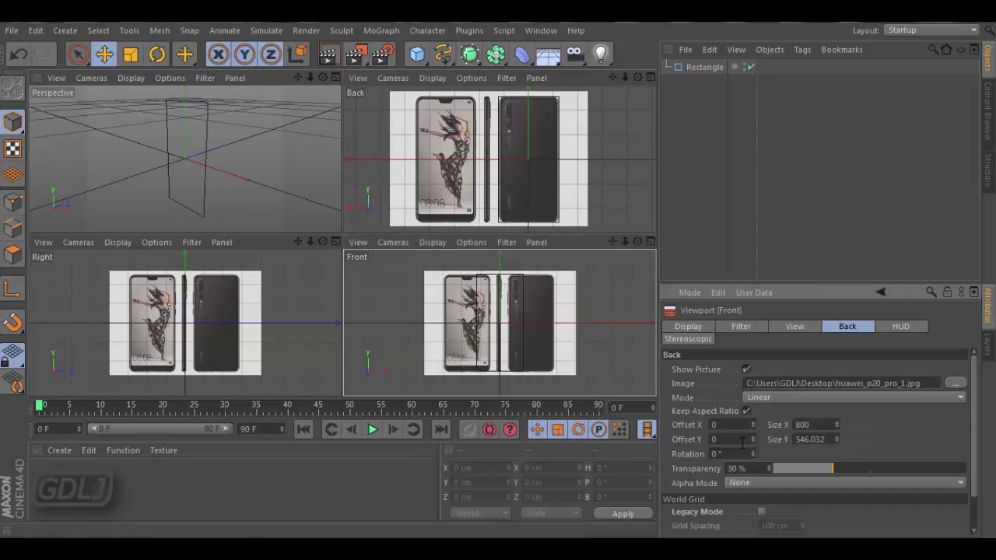
text(3)
double_click(731, 425)
text(-16)
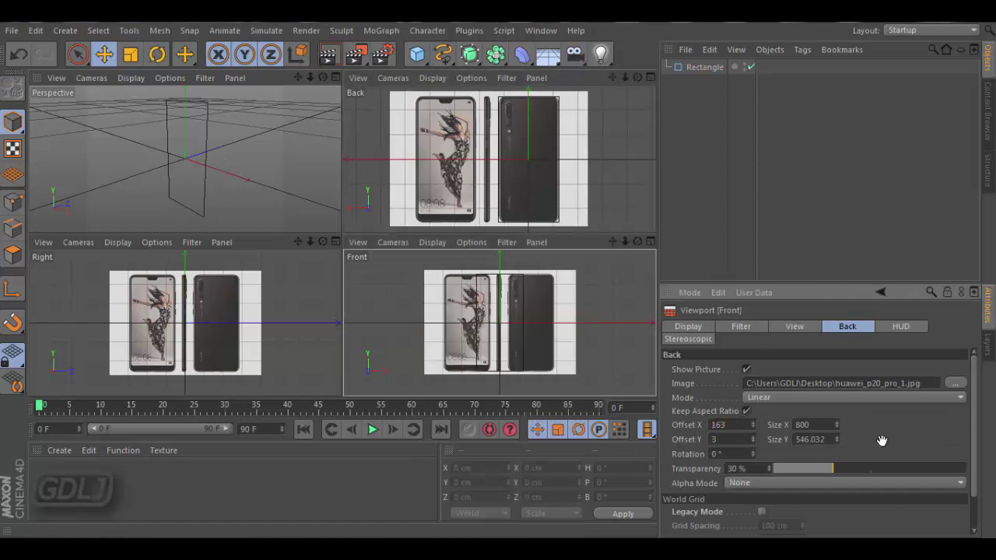
click(753, 422)
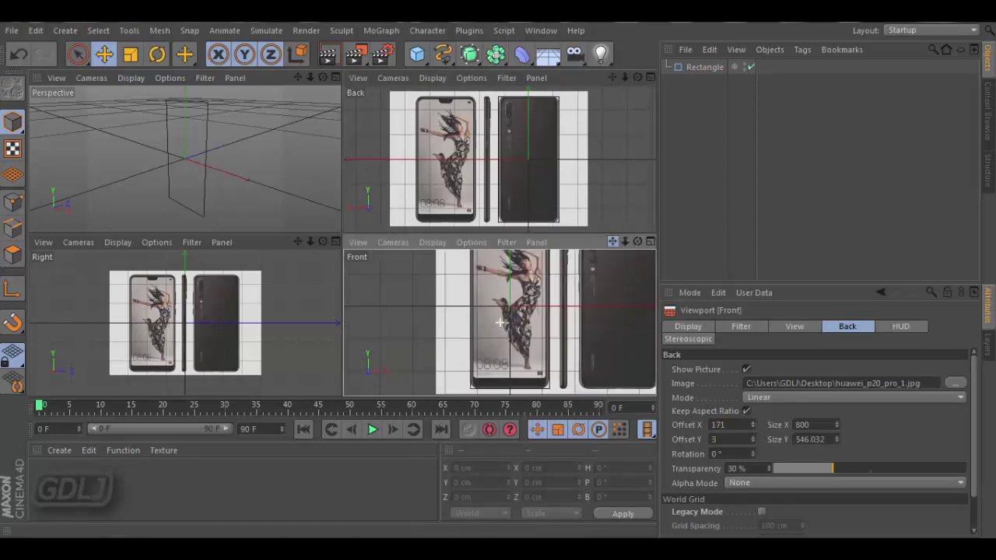
Step: Enable Rounding on the rectangle and tighten its corner radius to match the phone
drag(500, 321, 536, 321)
click(650, 241)
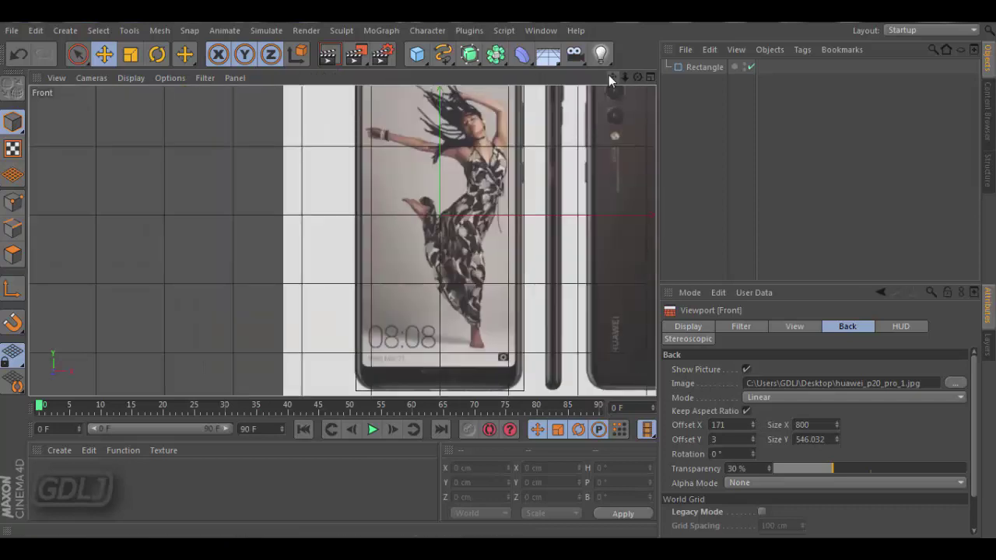
drag(625, 78, 611, 85)
click(704, 67)
scroll(543, 138, up, 5)
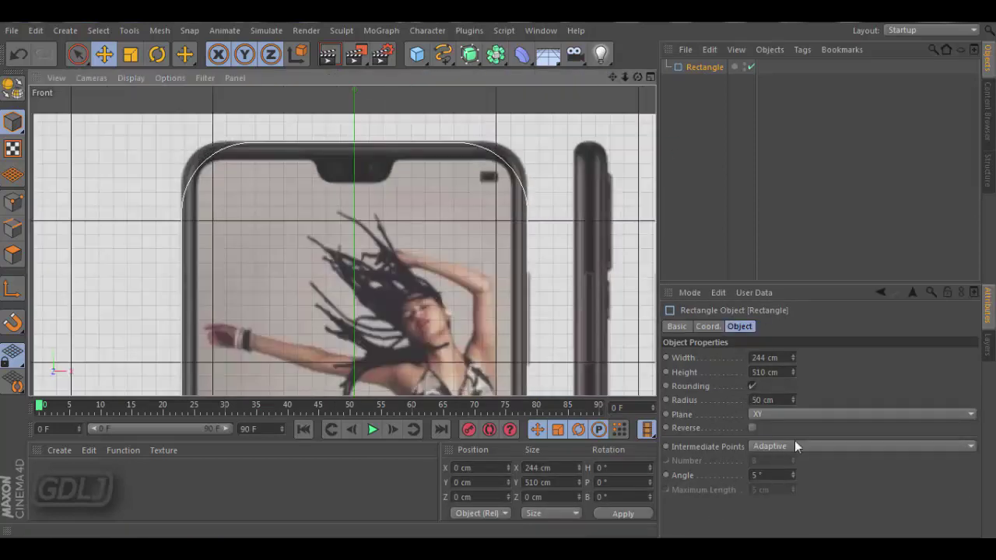
drag(793, 475, 794, 498)
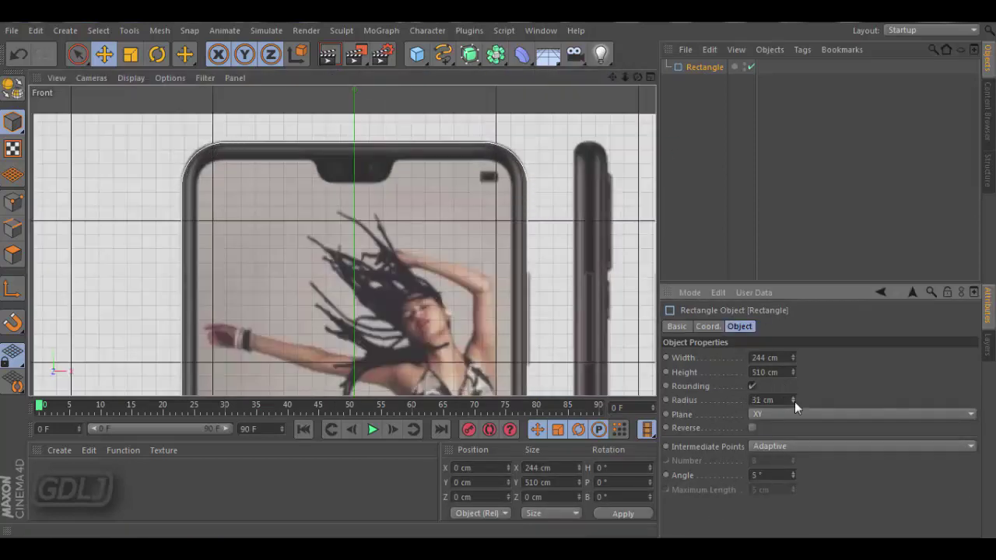
drag(793, 400, 792, 402)
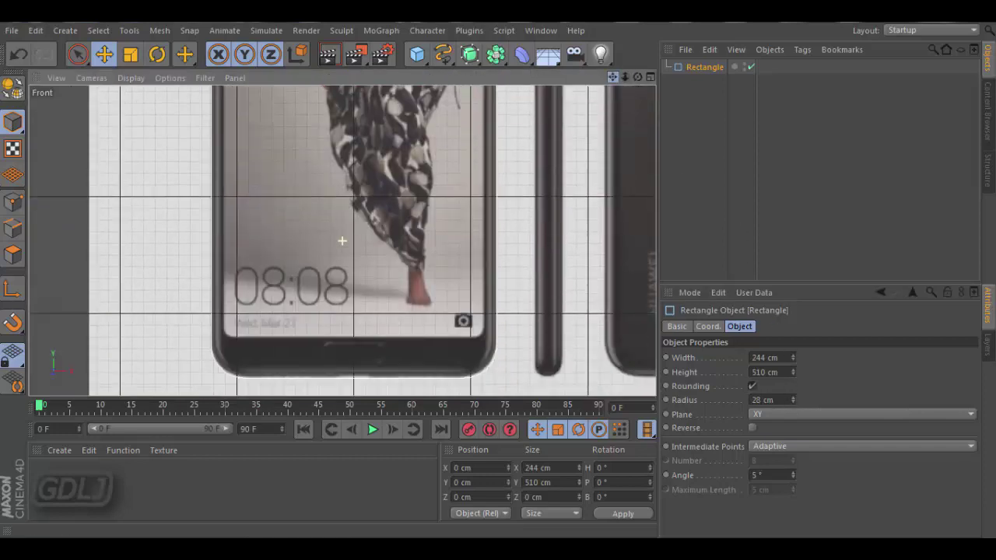
Step: Nudge the front reference image vertically to Offset Y 2.5
click(639, 161)
click(170, 78)
click(190, 353)
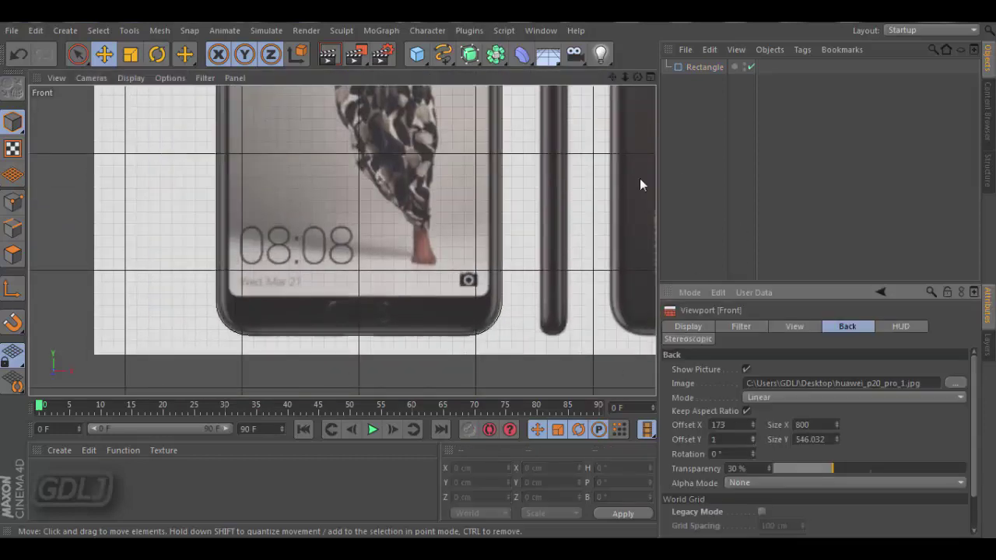
alt+middle_drag(639, 178, 640, 327)
scroll(467, 233, down, 3)
drag(755, 439, 755, 443)
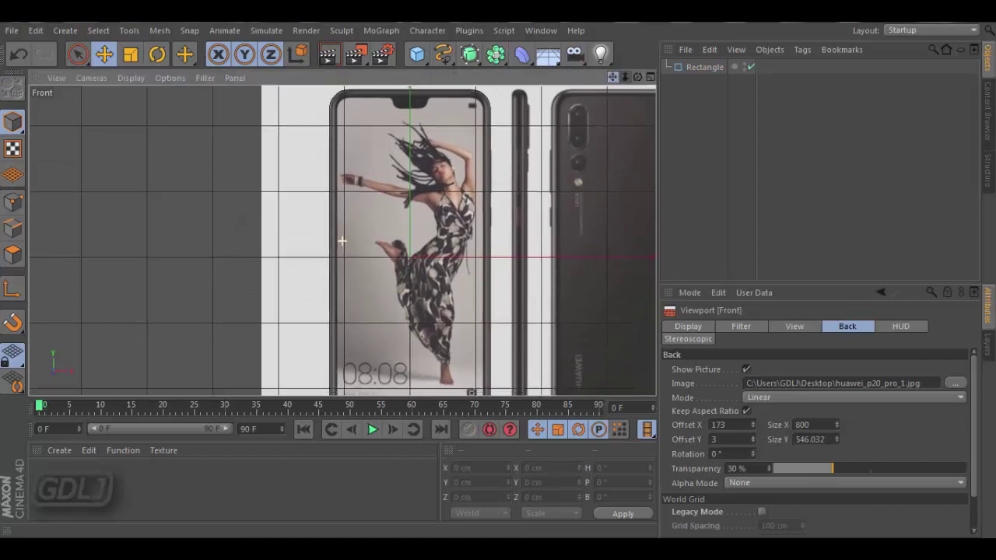
Step: Set the rectangle's corner radius to 29 cm
key(F5)
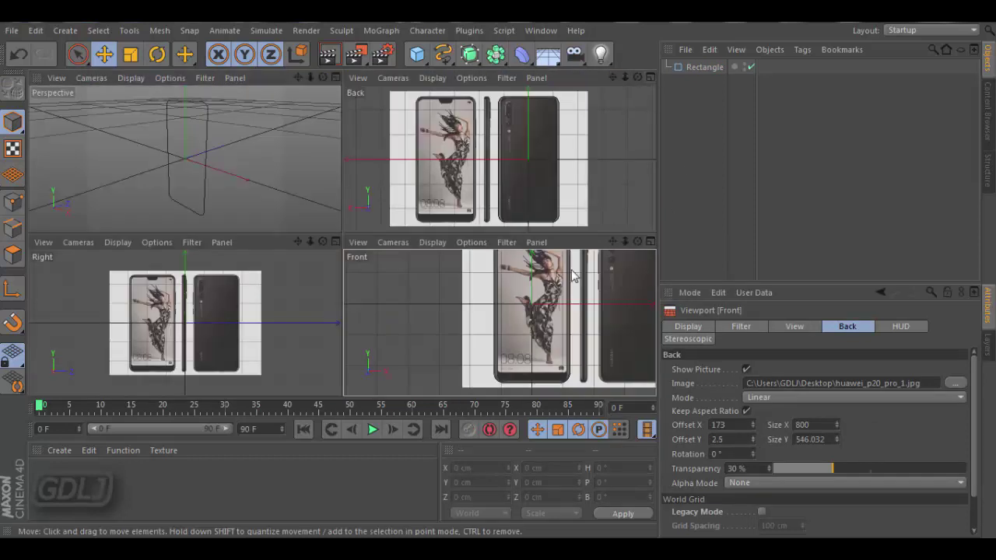
click(393, 78)
click(425, 225)
key(F4)
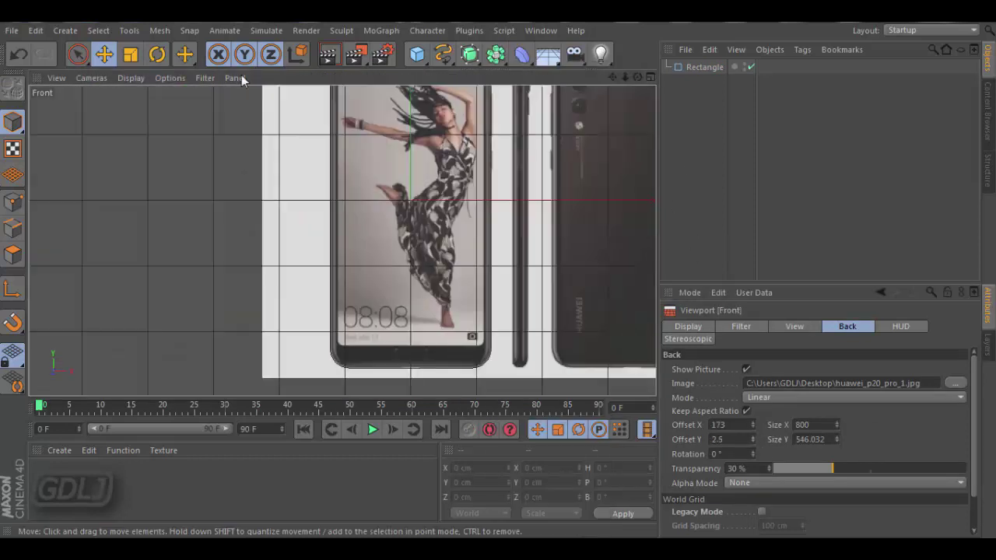
alt+middle_drag(257, 167, 256, 257)
click(738, 69)
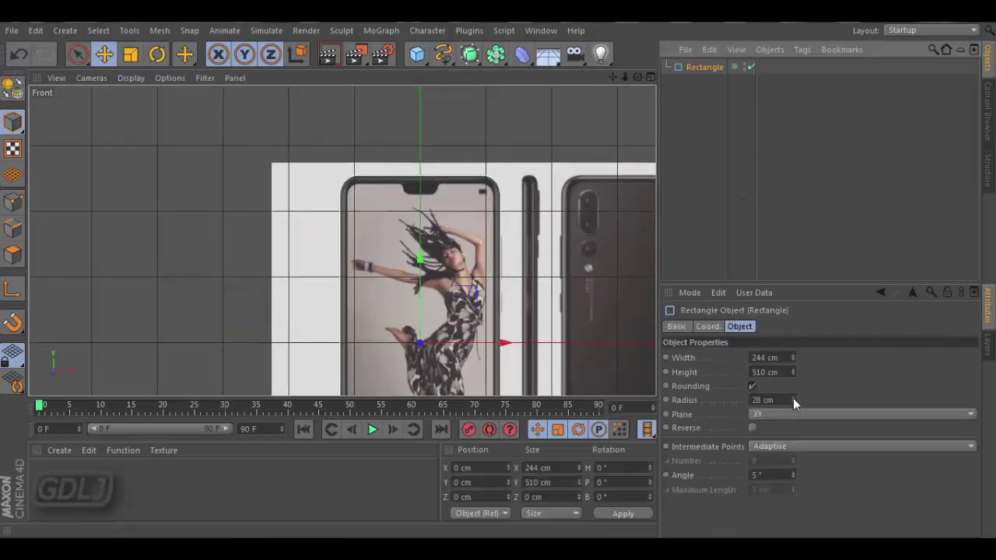
drag(613, 77, 577, 10)
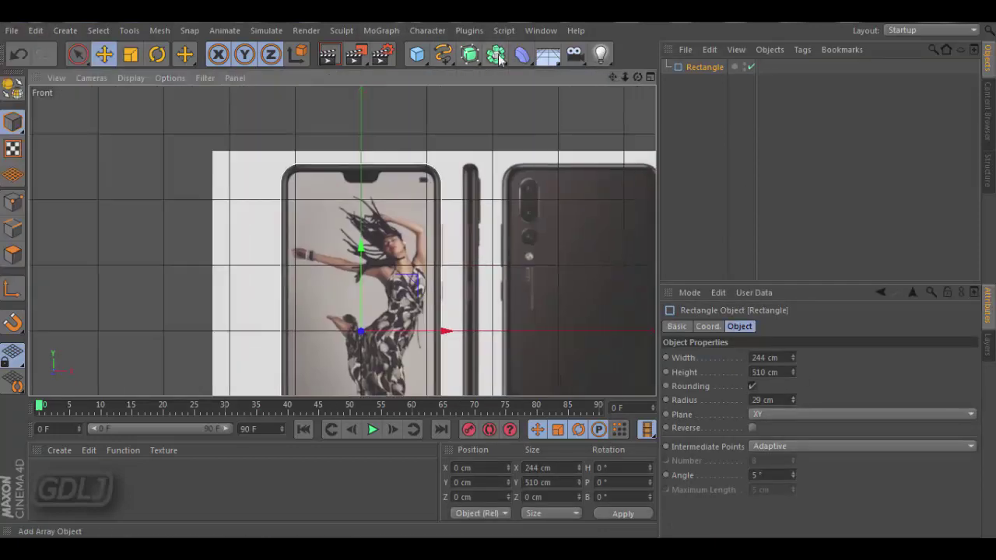
Step: Add an Extrude generator for the rectangle and shift the Right view reference into line
alt+click(471, 54)
key(F5)
key(F3)
drag(625, 77, 629, 81)
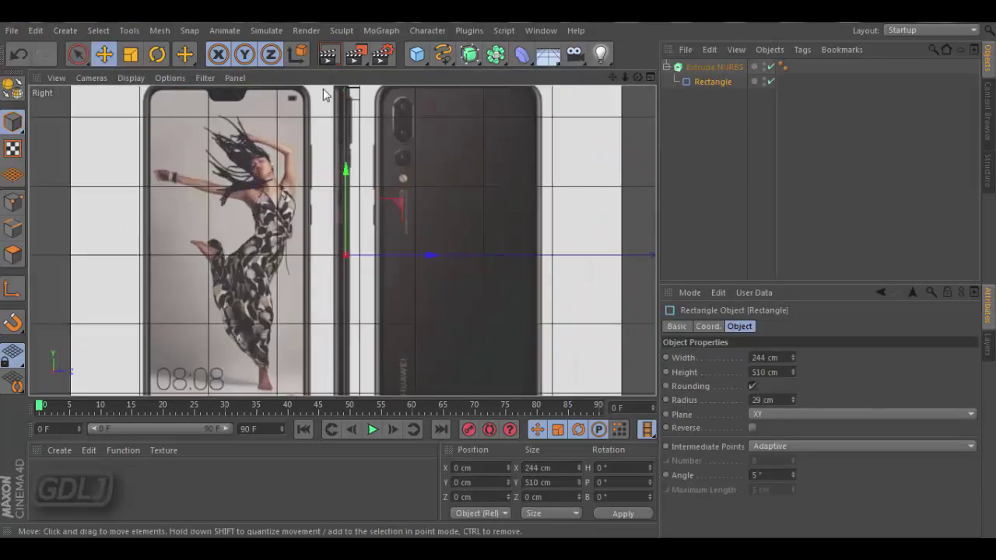
click(169, 78)
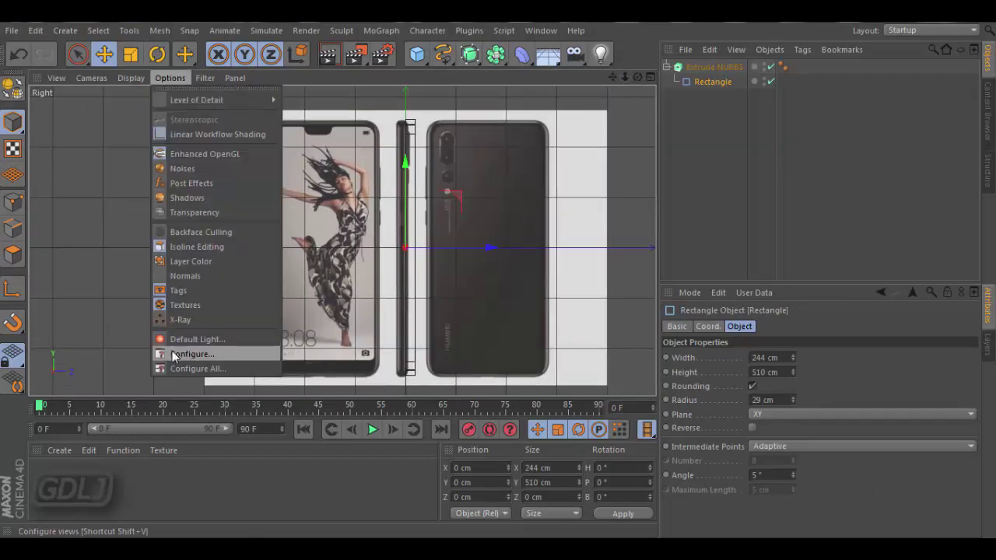
click(194, 351)
drag(755, 423, 752, 438)
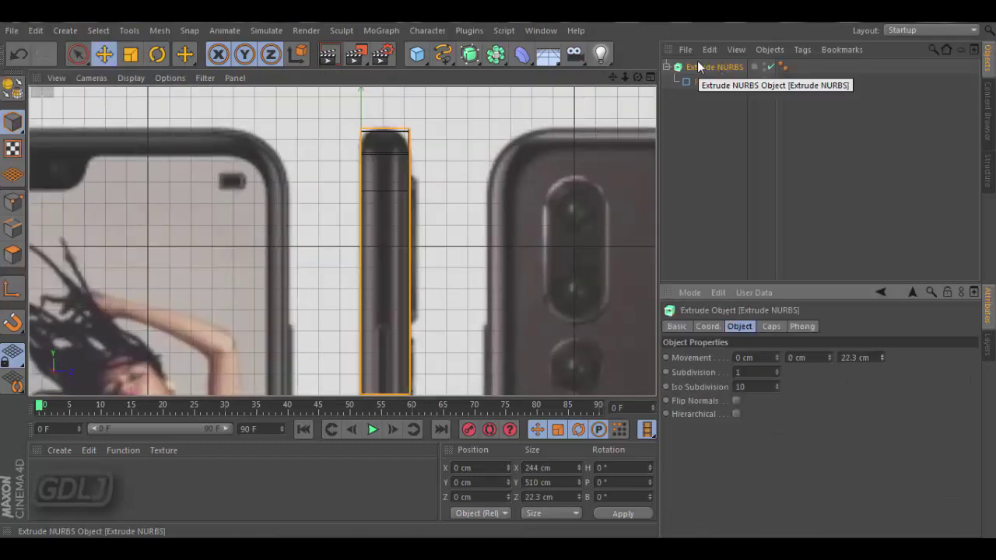
Step: Give the extrude rounded fillet caps and set the reference image Offset X to 10
click(771, 326)
click(778, 357)
click(767, 399)
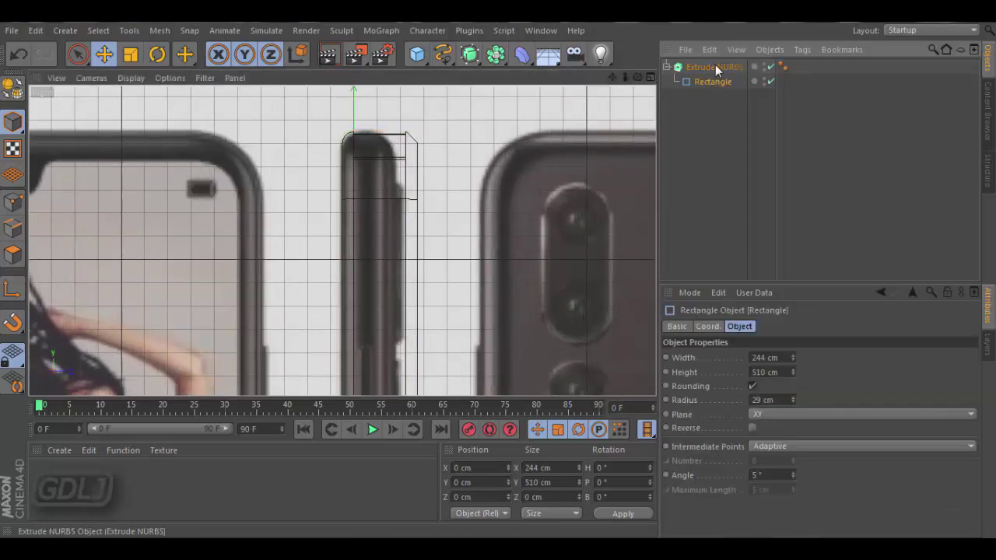
click(715, 66)
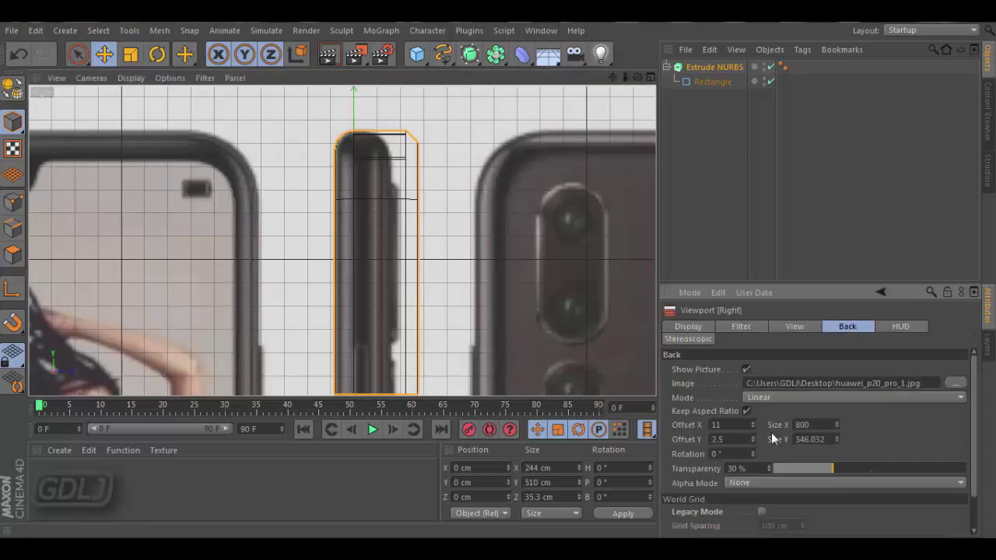
click(753, 429)
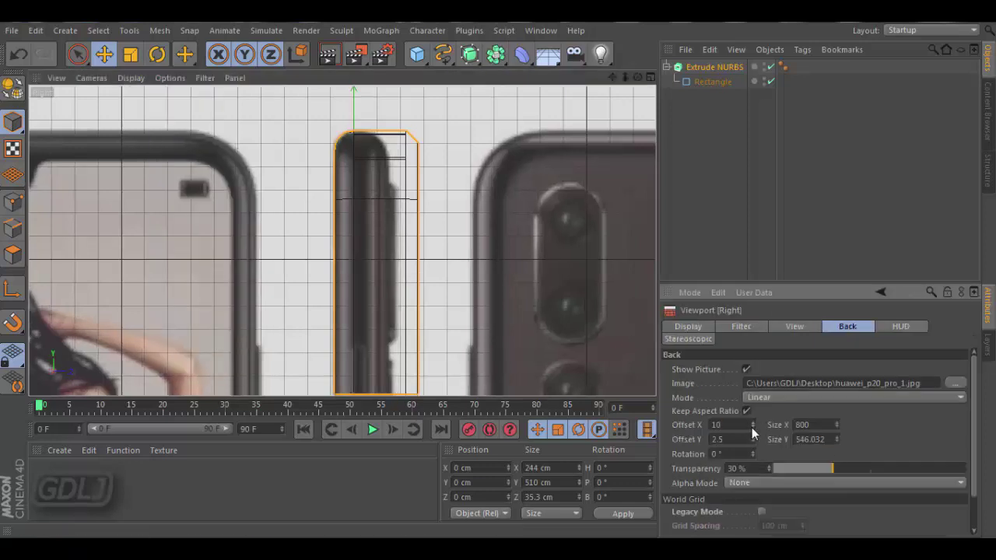
click(717, 72)
Step: Thin the extrusion depth and widen the end fillet, raising its steps to 45
drag(883, 359, 883, 366)
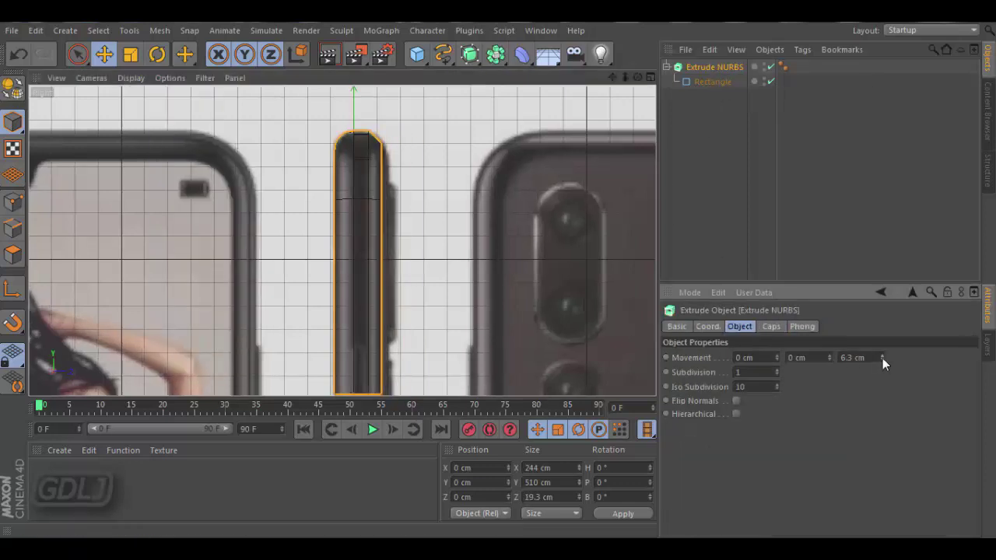
click(772, 326)
drag(771, 425, 768, 416)
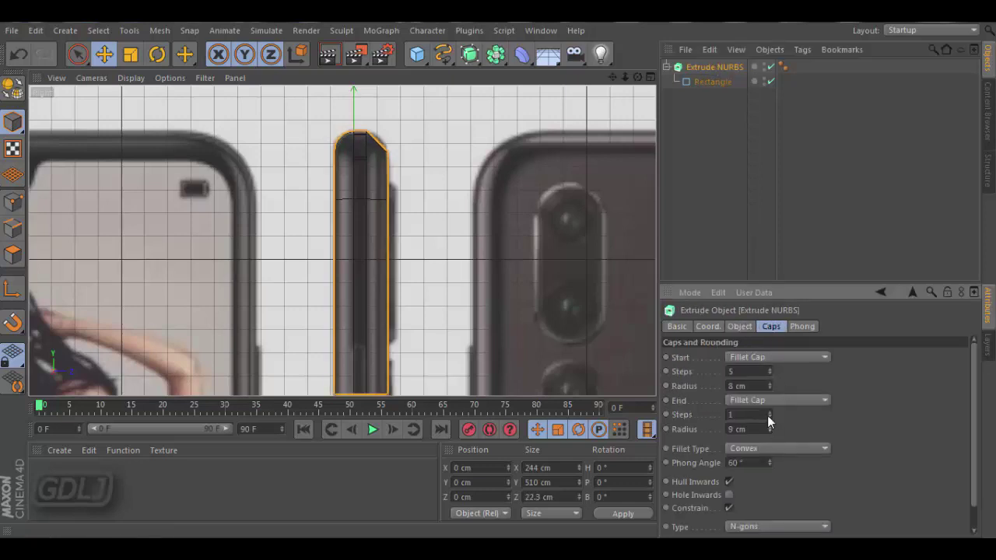
click(713, 68)
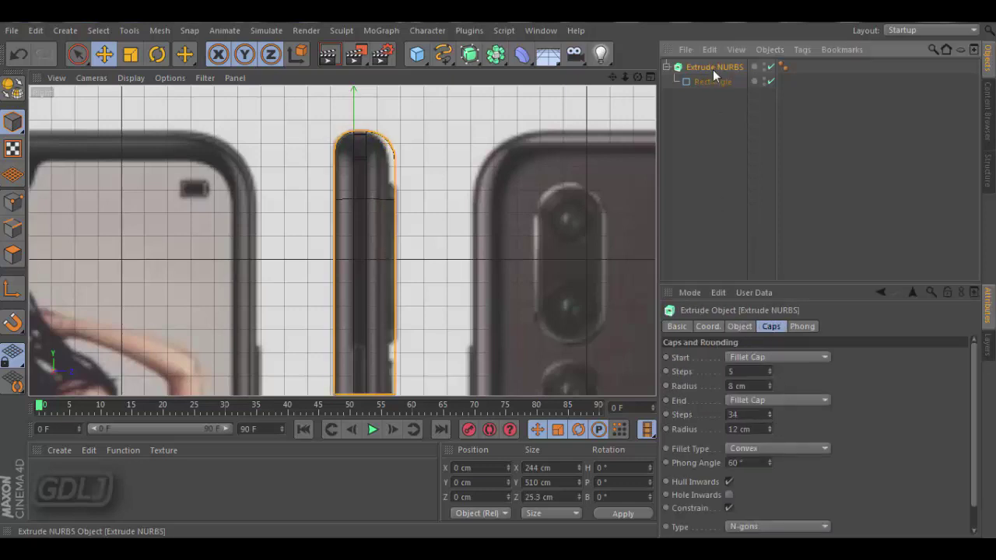
drag(882, 359, 884, 363)
click(773, 328)
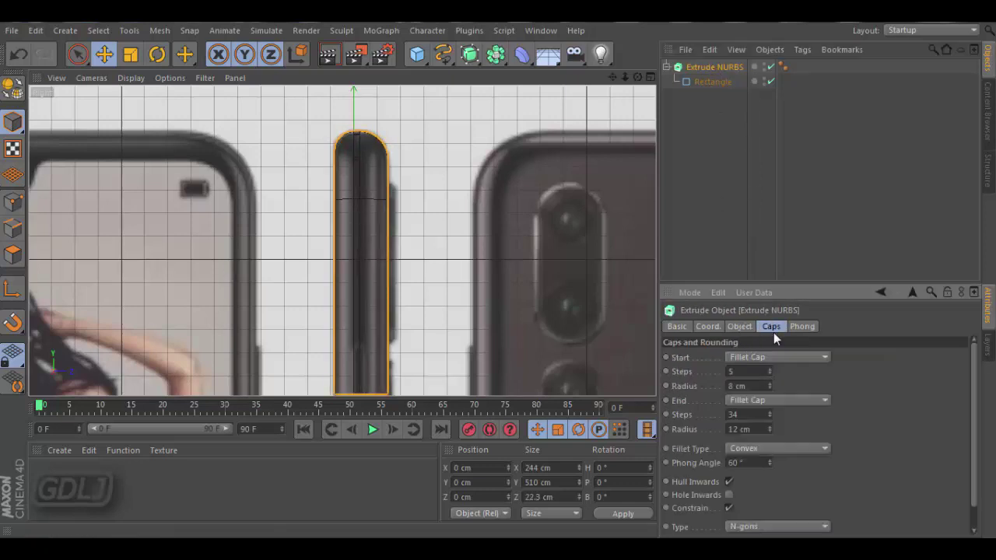
drag(768, 415, 767, 406)
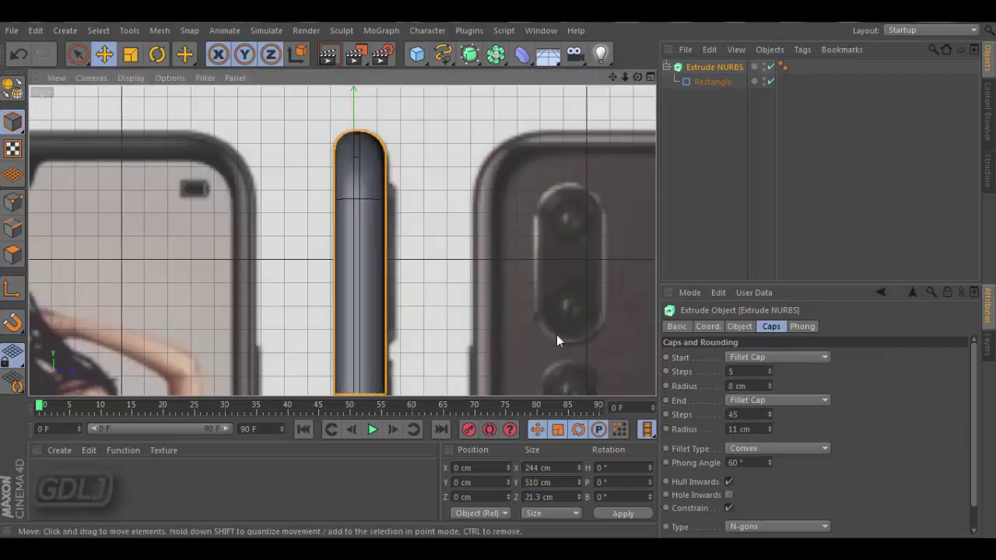
Step: Change the viewport shading and inspect the body in the perspective view
click(131, 78)
click(143, 198)
middle_click(136, 79)
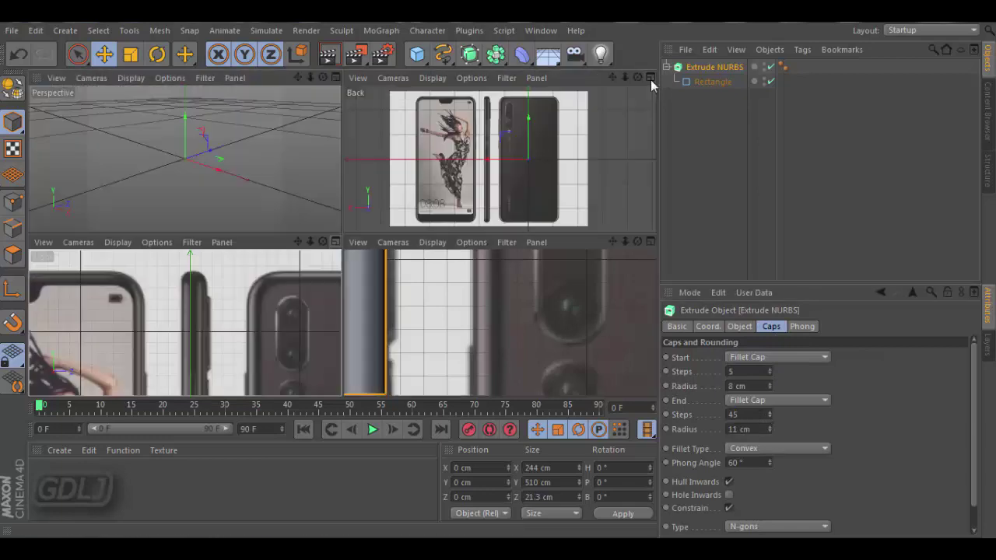
middle_click(329, 75)
key(F5)
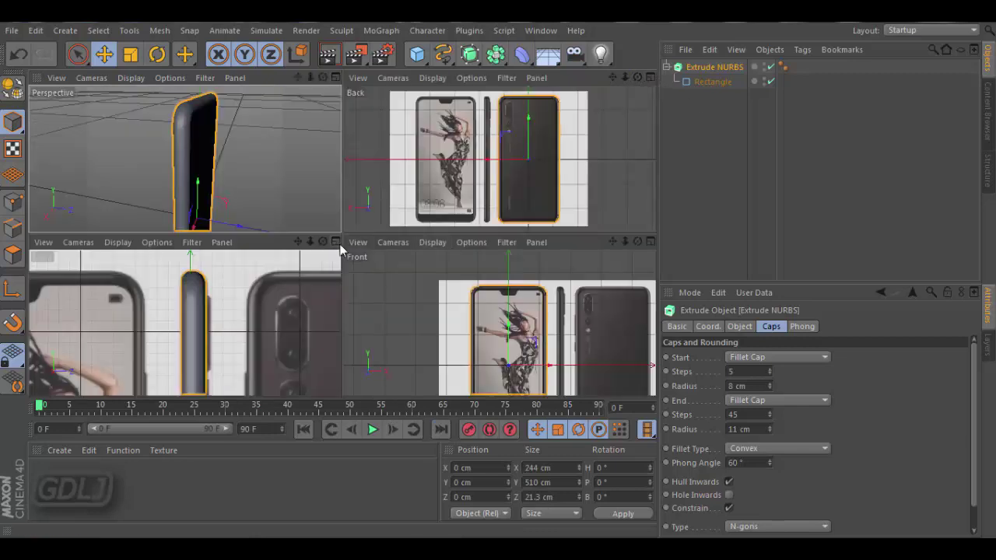
click(118, 243)
click(70, 285)
Step: Lower the end fillet steps to 9 and switch the perspective view to smooth shading
alt+drag(193, 89, 148, 116)
key(ctrl+z)
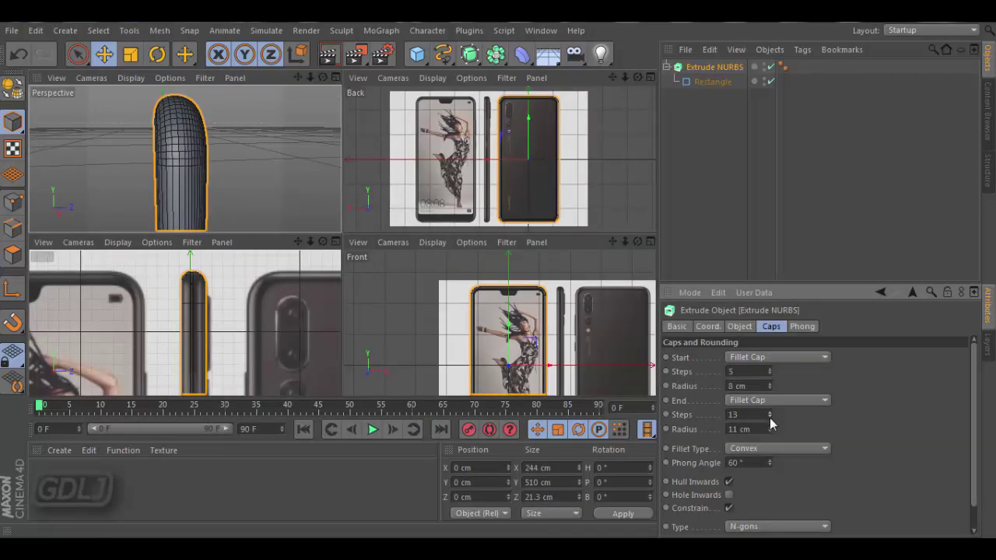
drag(769, 418, 770, 424)
click(131, 77)
click(164, 98)
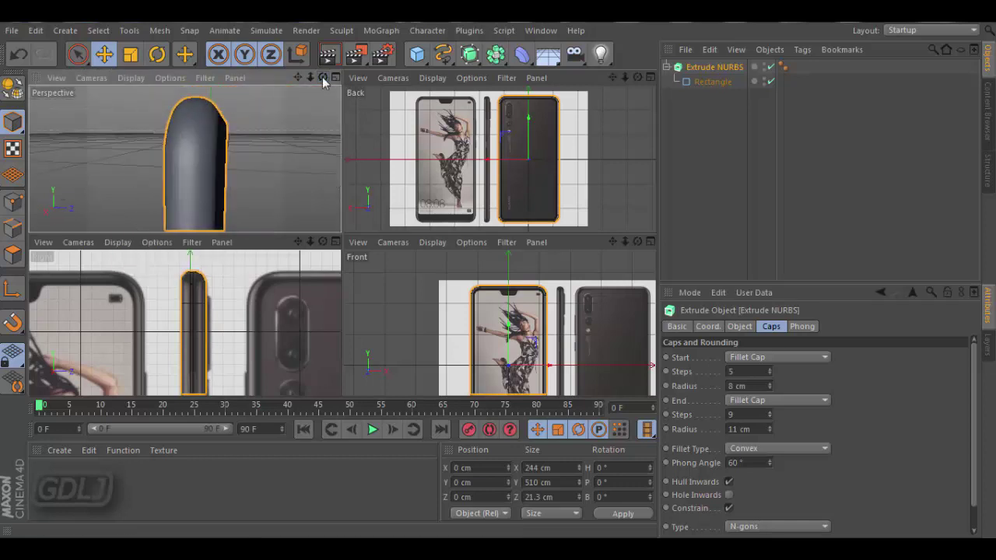
click(12, 30)
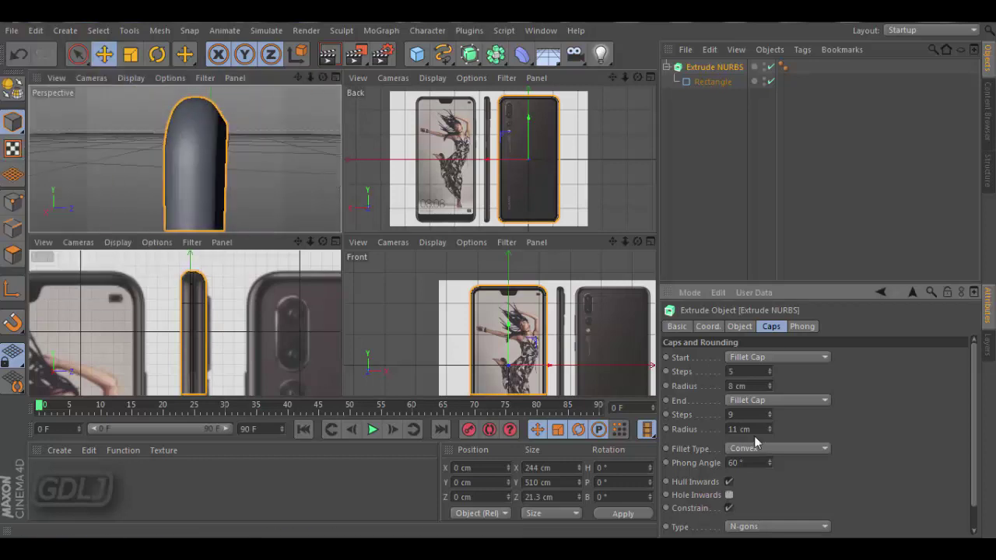
Step: Reselect the Rectangle and extruded body, leaving a duplicate Extrude NURBS.1 in the scene
click(751, 326)
click(712, 82)
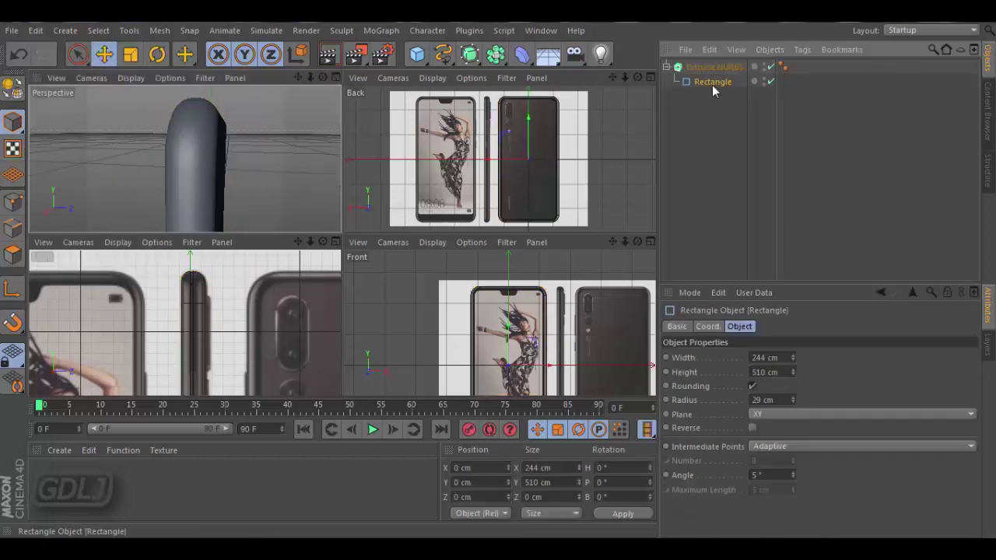
click(708, 155)
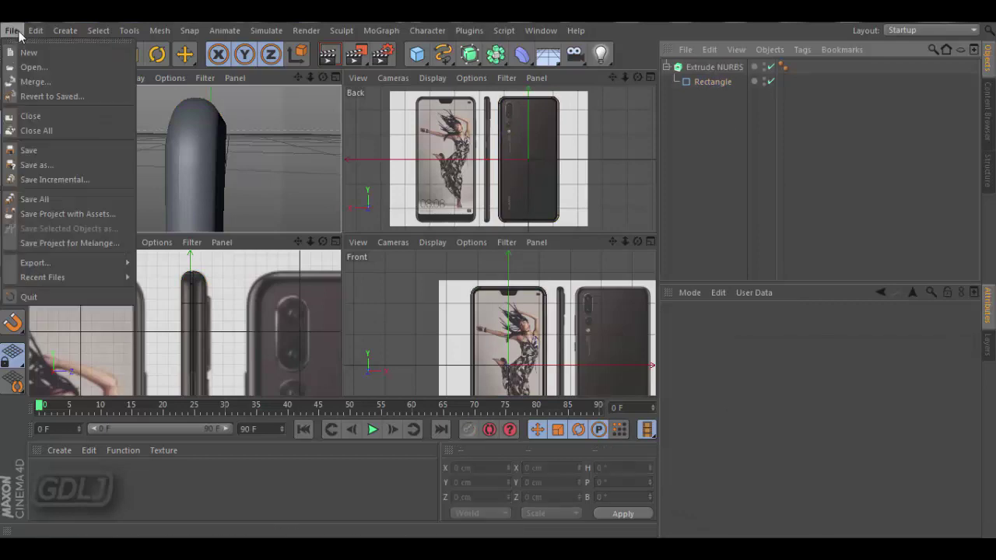
click(184, 142)
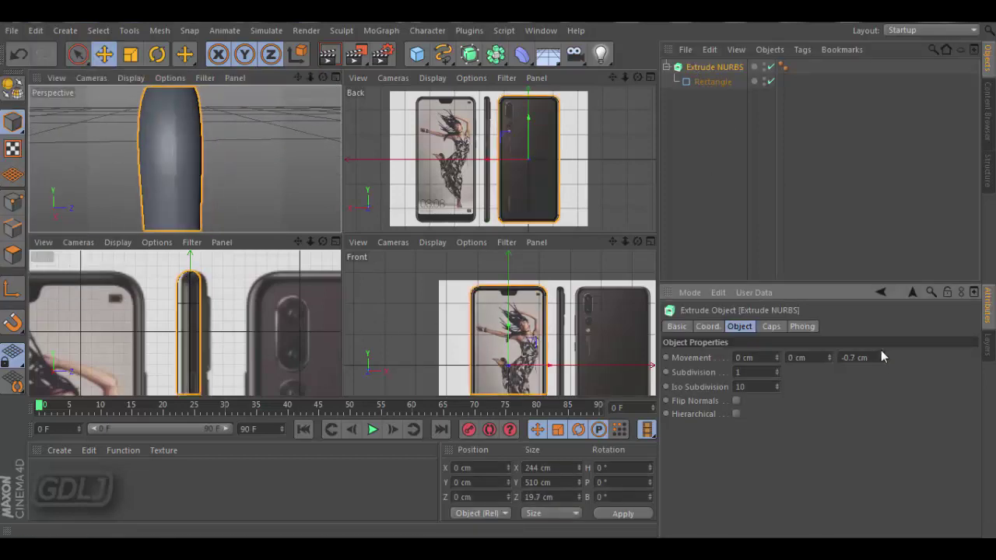
click(42, 154)
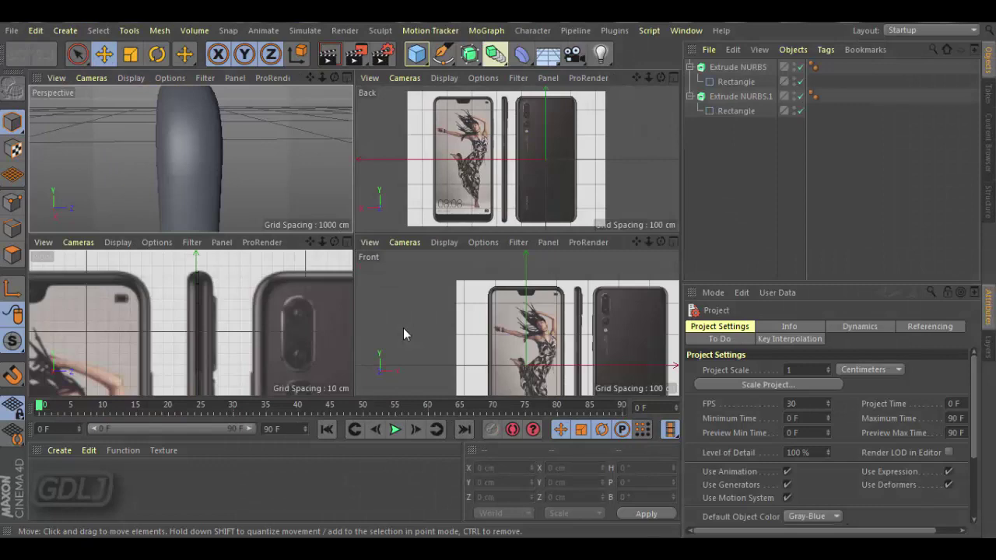
Step: Make the original Extrude NURBS editable and delete its polygon selection tags
click(738, 67)
key(c)
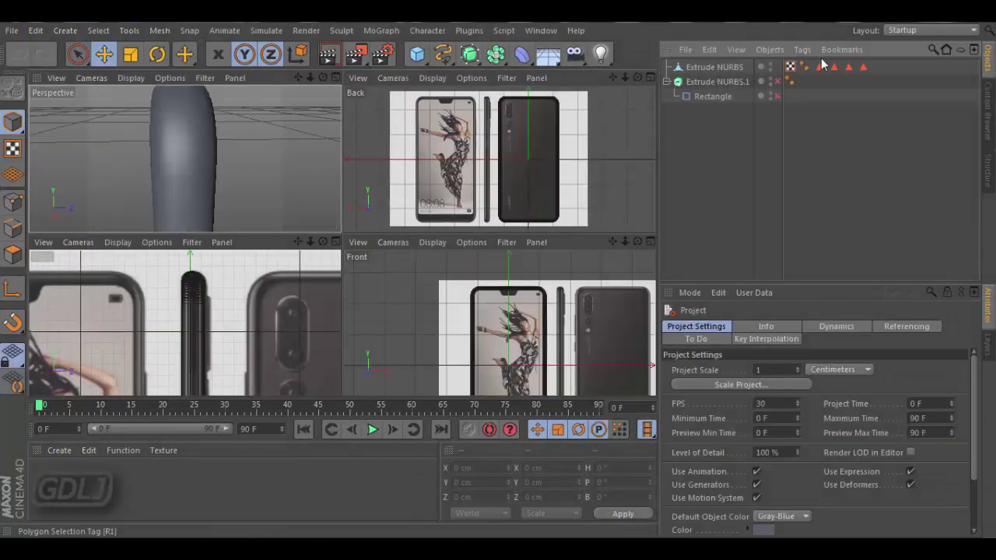
click(818, 66)
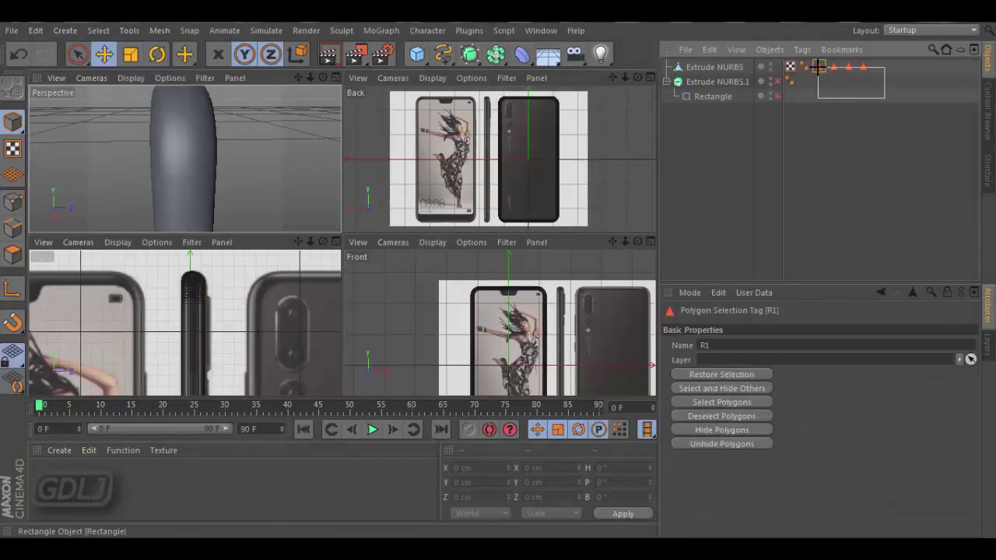
key(Delete)
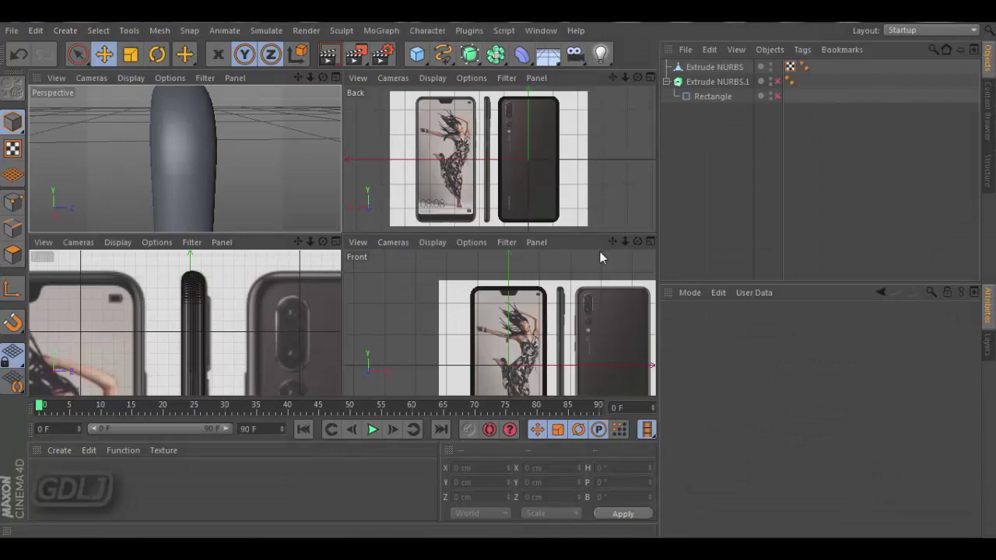
Step: Move the editable body slightly along Z to about −0.157 cm
middle_click(339, 250)
click(342, 241)
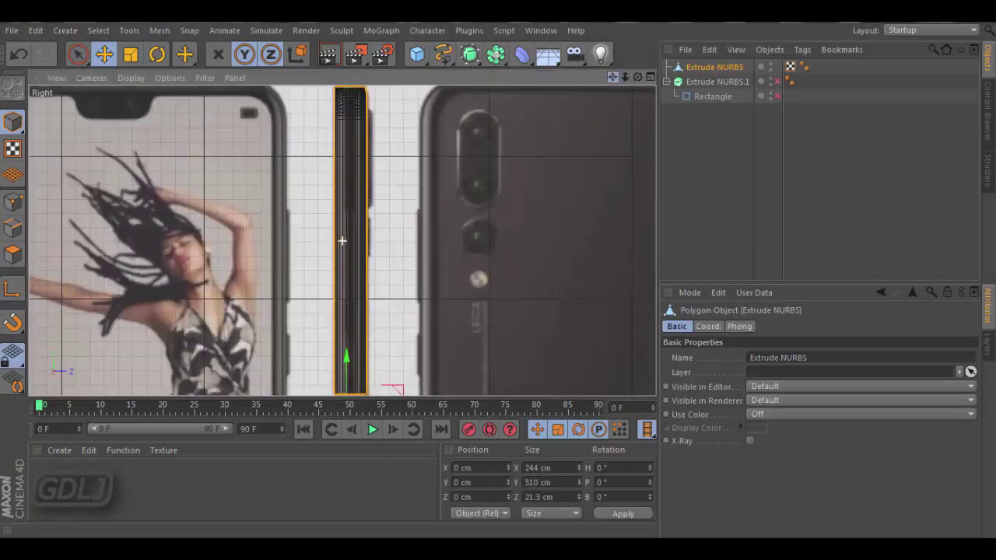
scroll(343, 241, up, 3)
scroll(346, 283, up, 5)
key(e)
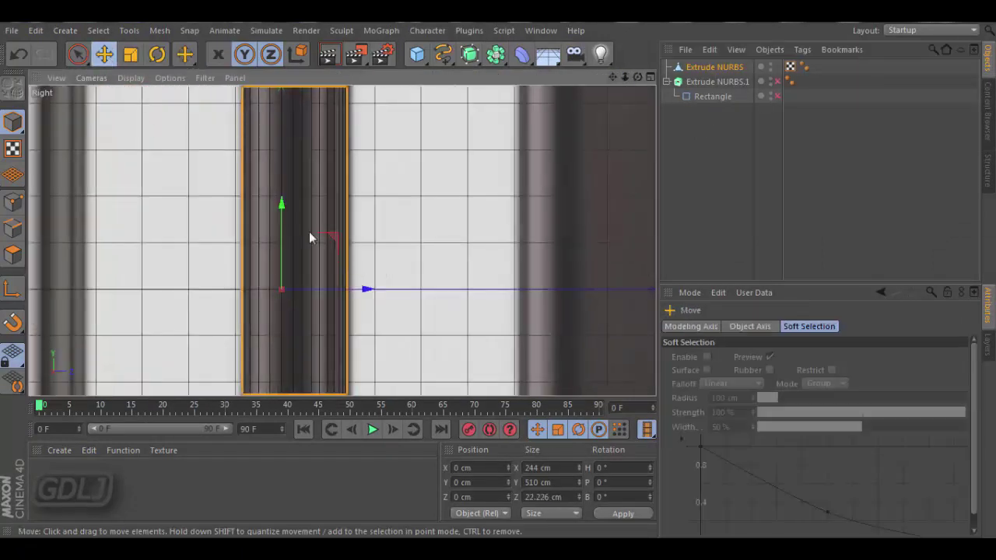
drag(347, 289, 352, 288)
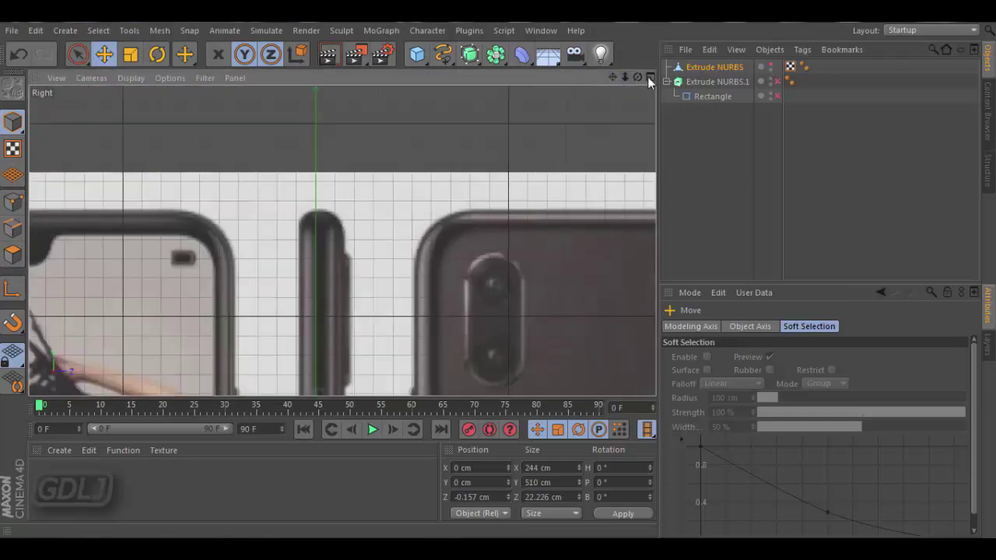
click(649, 77)
Step: Copy and paste Extrude NURBS.1 to create Extrude NURBS.2
drag(320, 77, 299, 77)
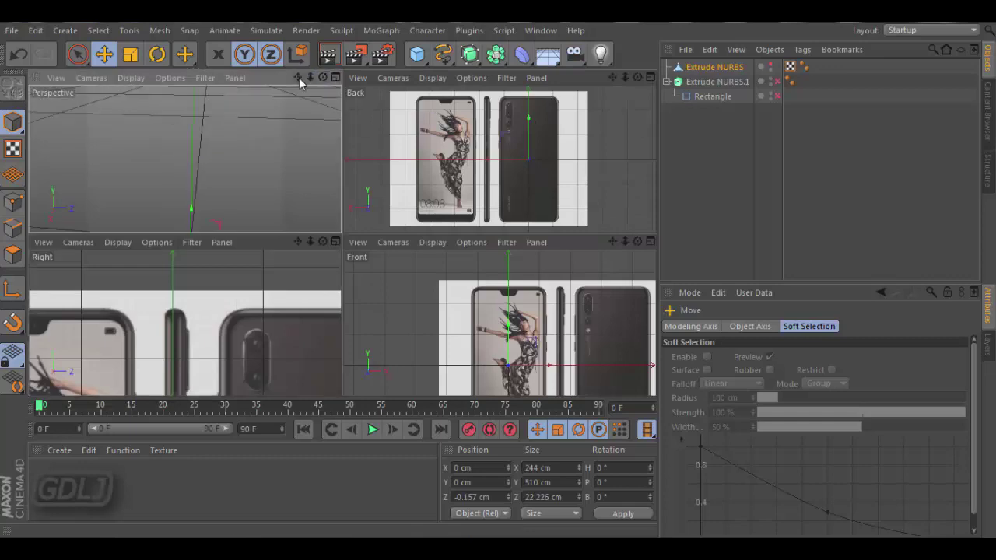
click(717, 81)
key(ctrl+c)
key(ctrl+v)
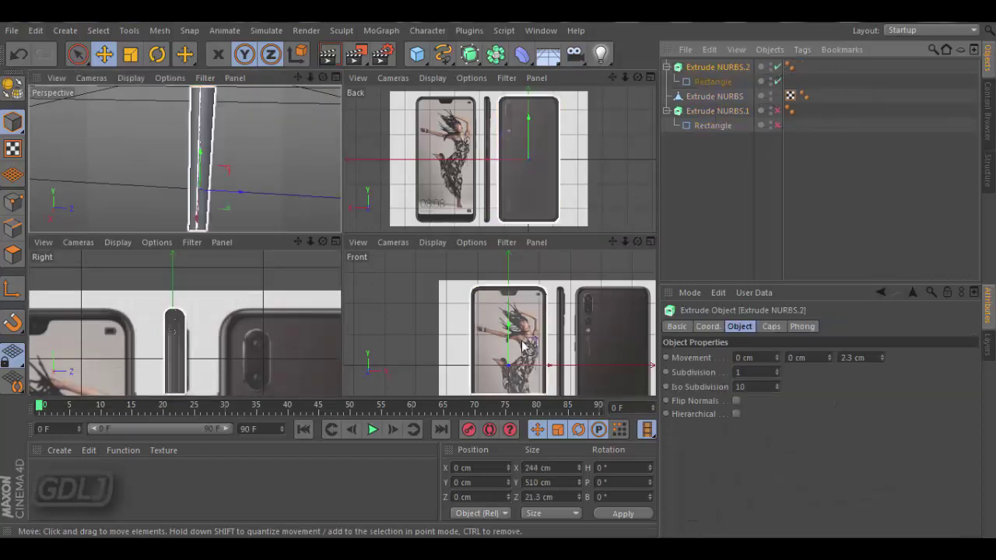
Step: Shrink Extrude NURBS.2's rectangle to 236 × 503 cm with a 28 cm radius
key(F4)
scroll(348, 178, up, 3)
scroll(348, 178, up, 3)
click(713, 81)
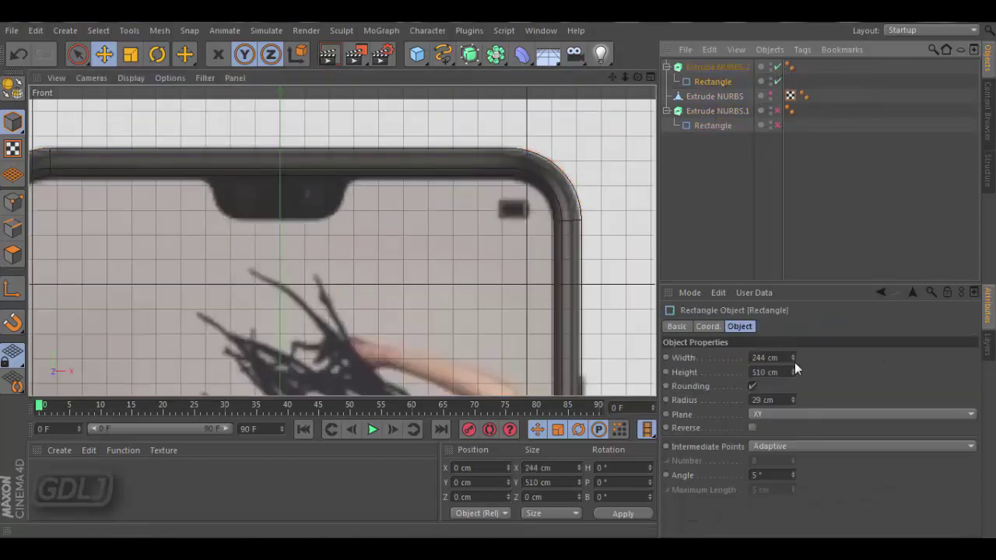
mouse_move(794, 362)
mouse_down()
mouse_move(790, 382)
mouse_move(793, 373)
mouse_up()
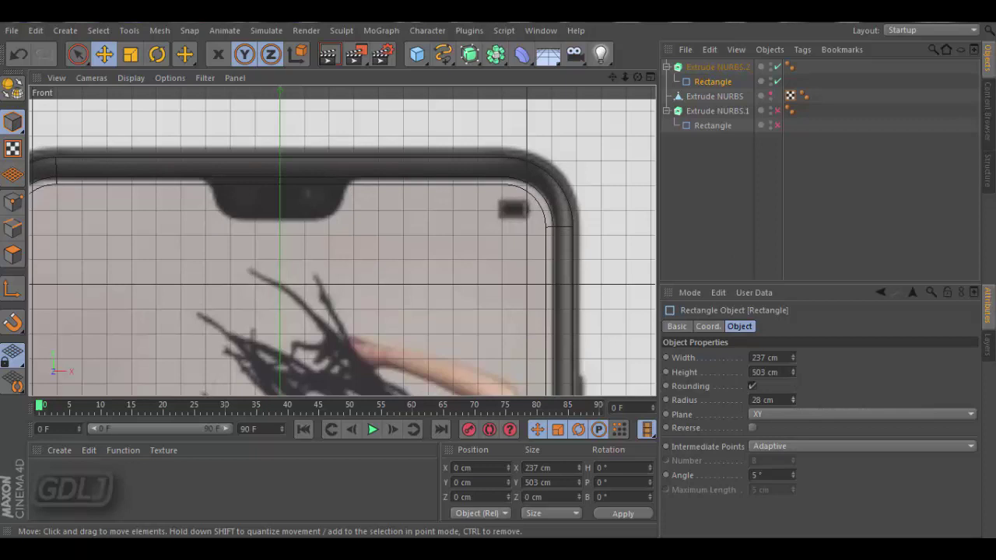
click(769, 92)
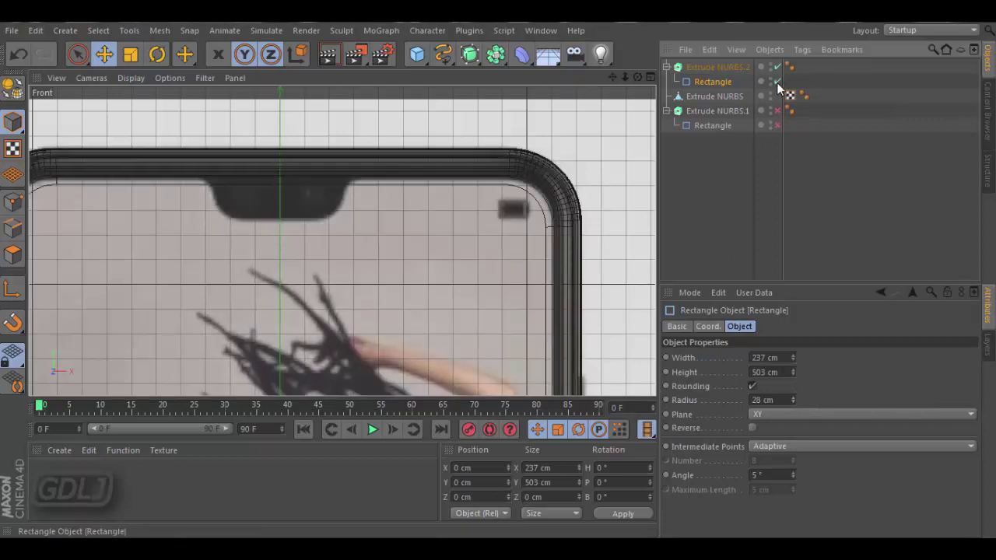
key(ctrl+z)
click(777, 67)
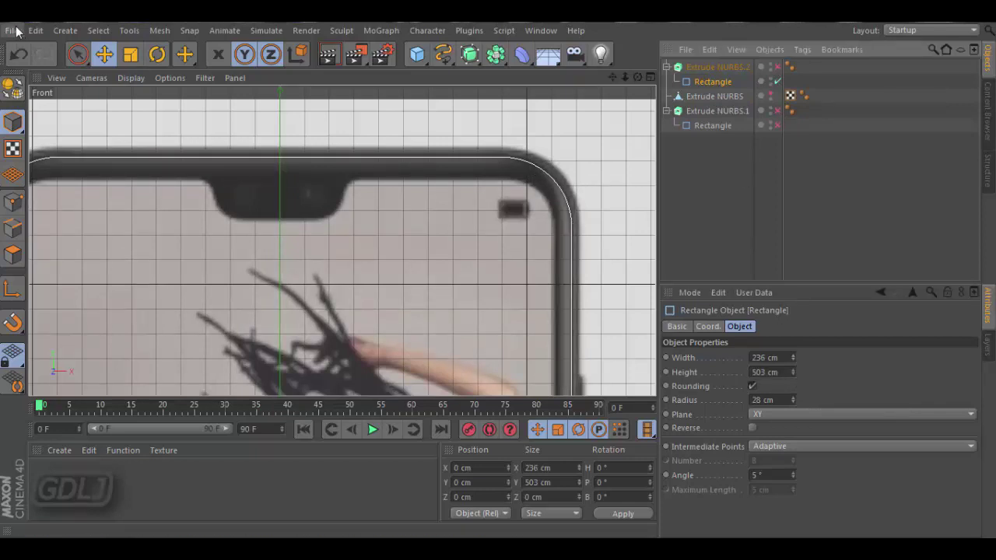
click(650, 77)
Step: Inspect the second extrude's caps and rectangle in the maximized side view
click(333, 236)
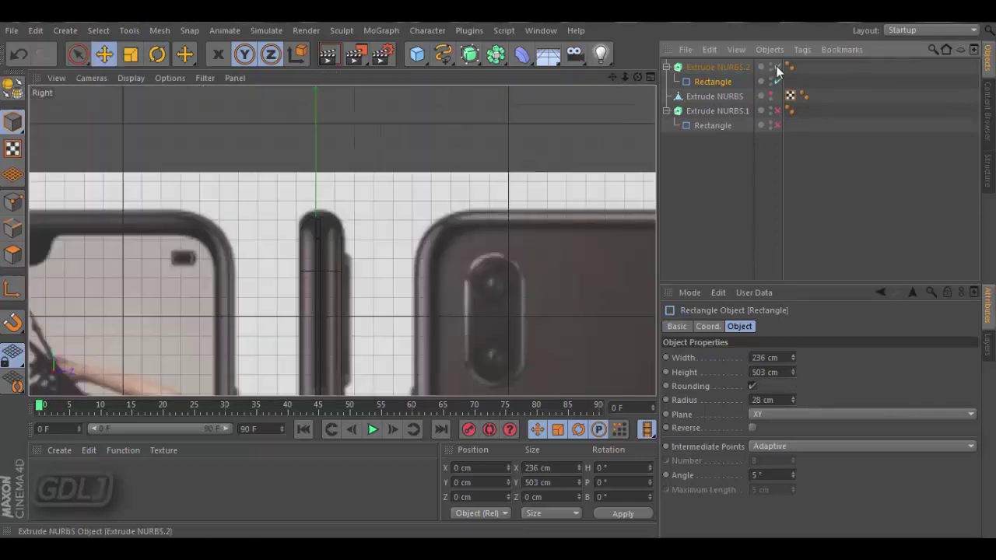
click(717, 67)
click(771, 326)
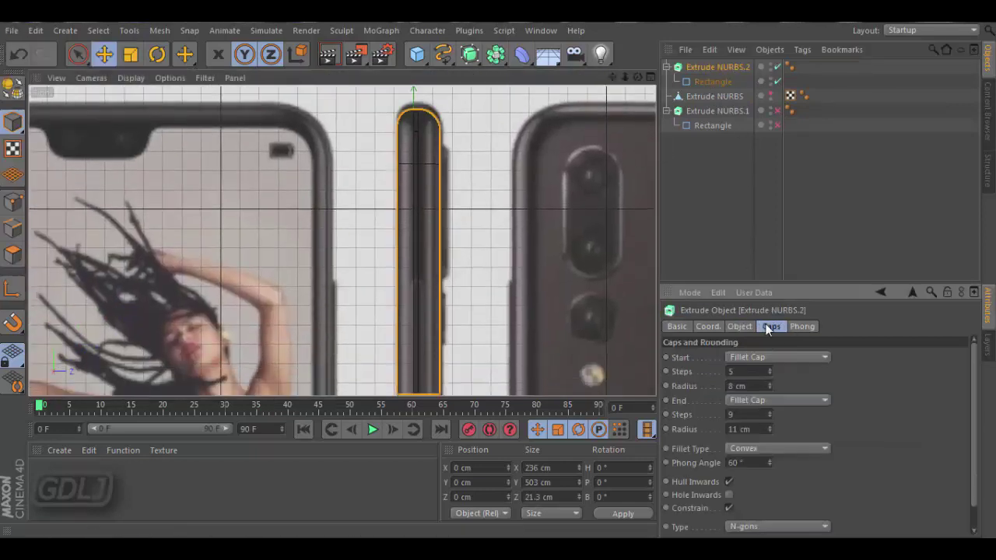
click(712, 81)
scroll(422, 241, up, 5)
scroll(492, 285, up, 3)
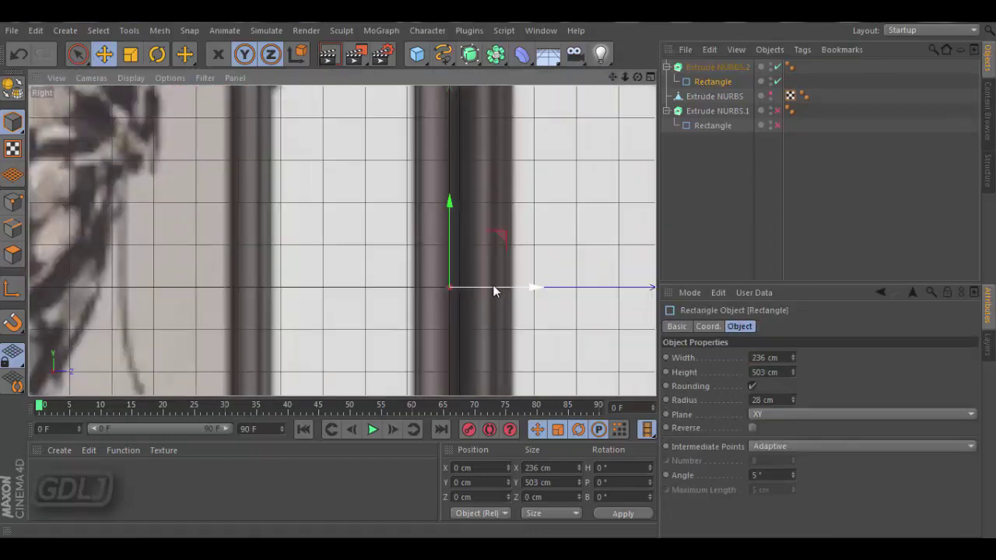
Step: Scale the main phone body along Z to about 20.72 cm thick
click(510, 277)
key(t)
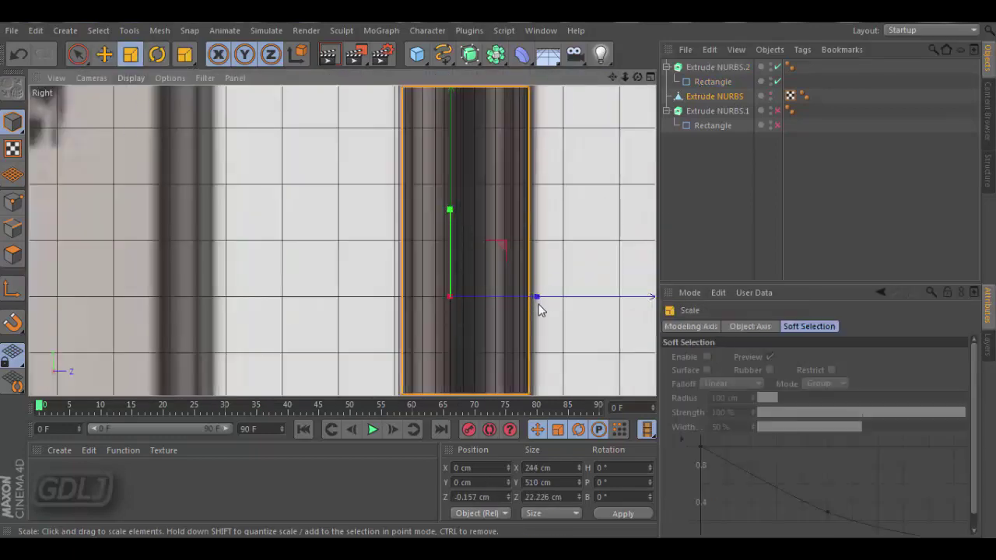
mouse_move(538, 304)
mouse_down()
mouse_move(509, 303)
mouse_move(520, 307)
mouse_up()
mouse_move(625, 77)
mouse_down()
mouse_move(615, 77)
mouse_move(535, 205)
mouse_up()
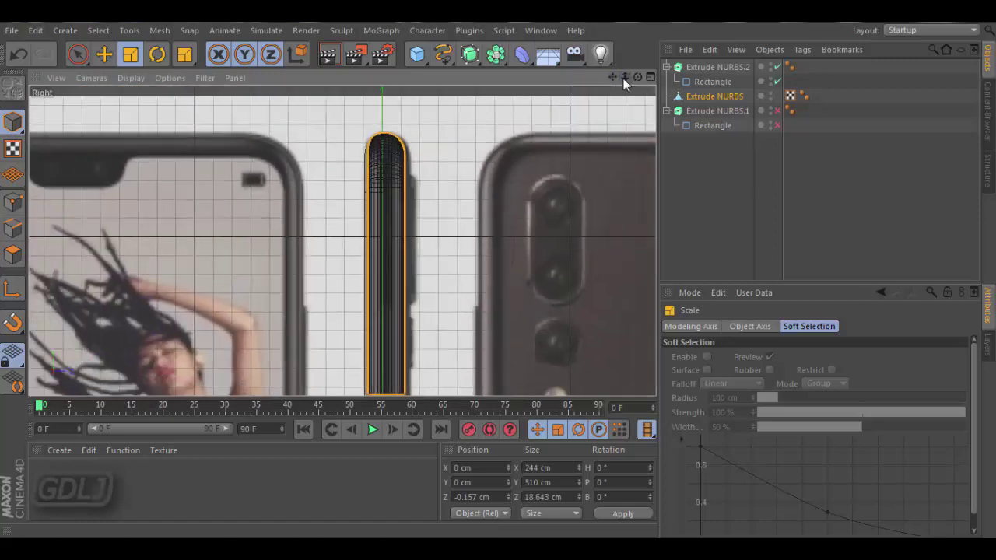
drag(623, 77, 630, 73)
click(650, 77)
mouse_move(311, 77)
mouse_down()
mouse_move(313, 70)
mouse_move(260, 196)
mouse_move(289, 204)
mouse_up()
Step: Orbit the maximized perspective view around the phone body, undoing an accidental move
click(12, 30)
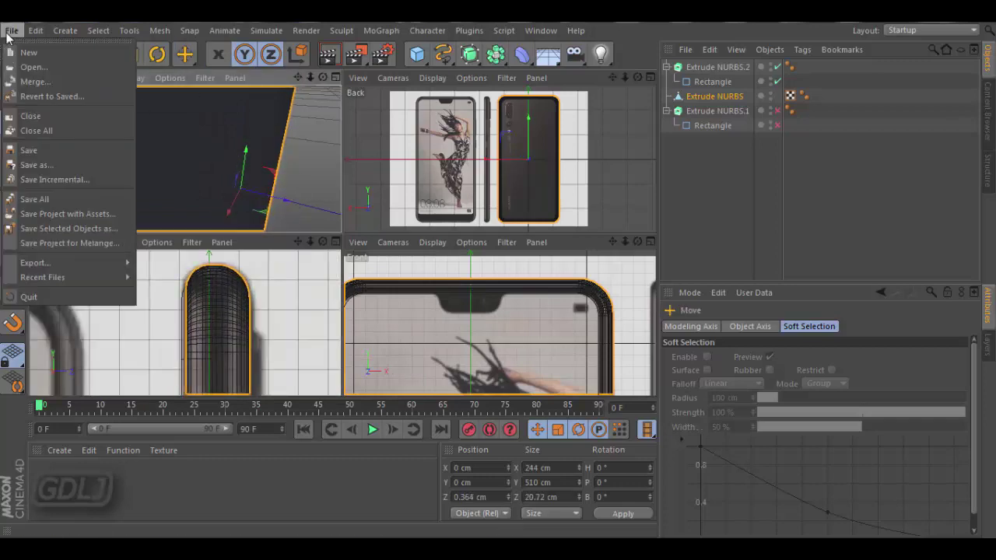
click(335, 77)
mouse_move(625, 77)
mouse_down()
mouse_move(634, 78)
mouse_move(342, 239)
mouse_up()
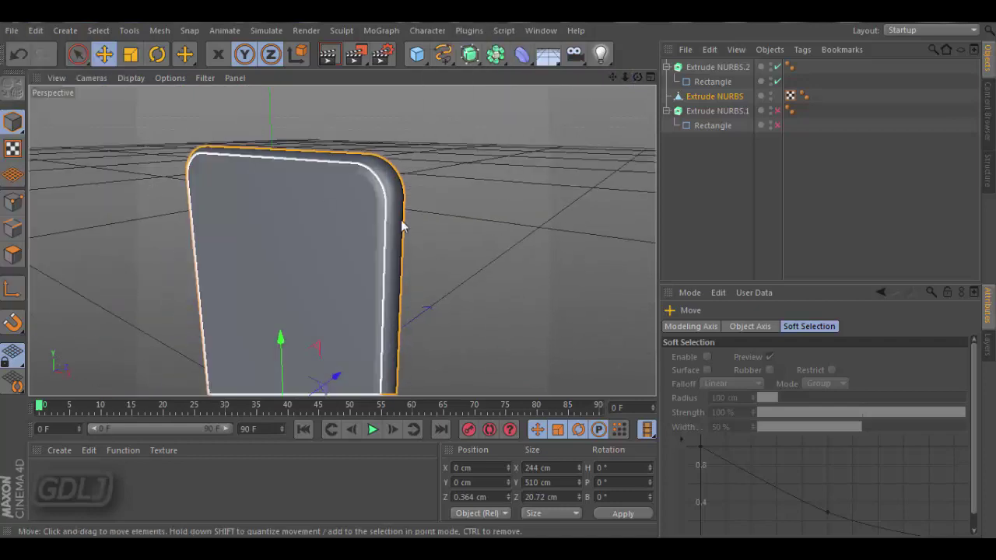
drag(638, 77, 342, 238)
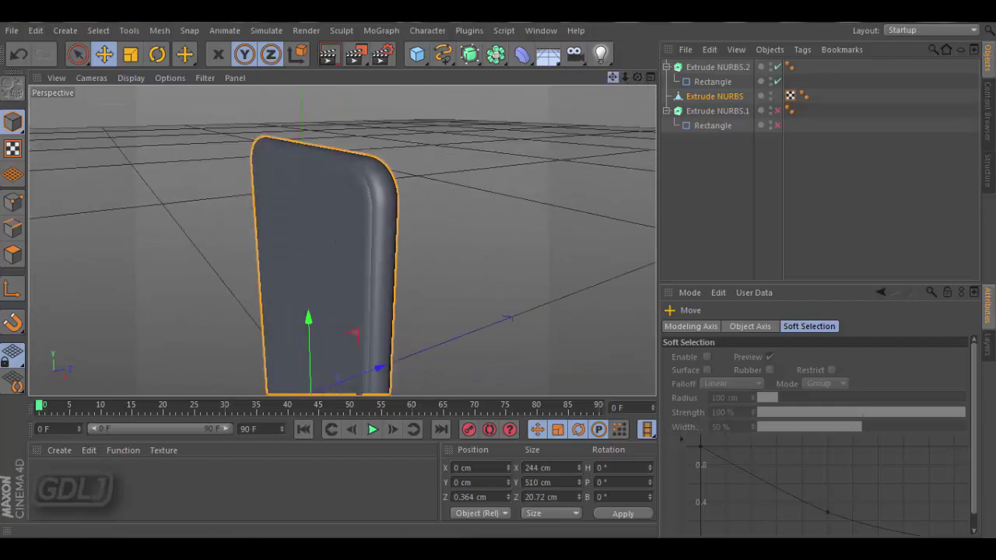
drag(626, 77, 428, 272)
drag(284, 318, 351, 302)
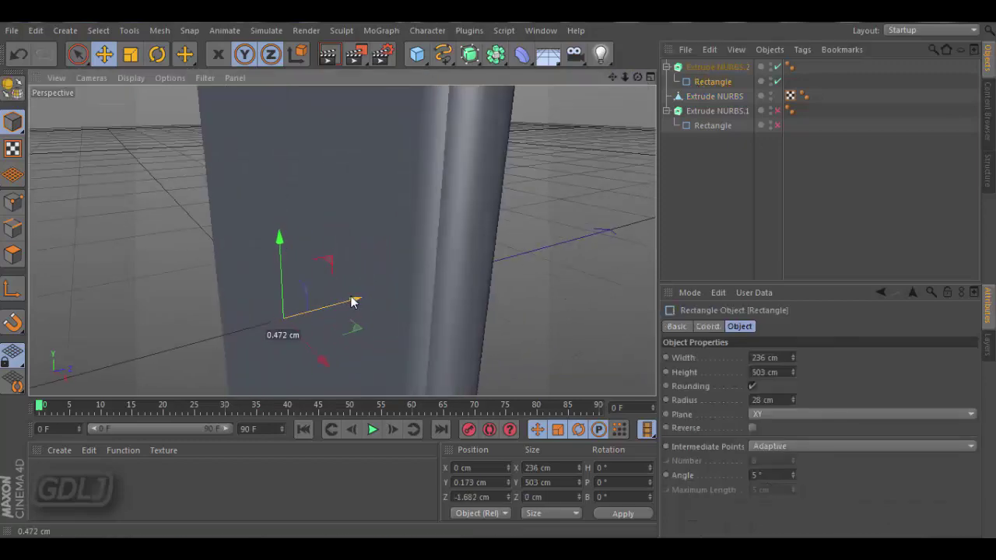
click(17, 59)
drag(615, 76, 342, 238)
Step: Convert Extrude NURBS.2 with Current State to Object into polygon copy Extrude NURBS.4, disabling the original
click(717, 67)
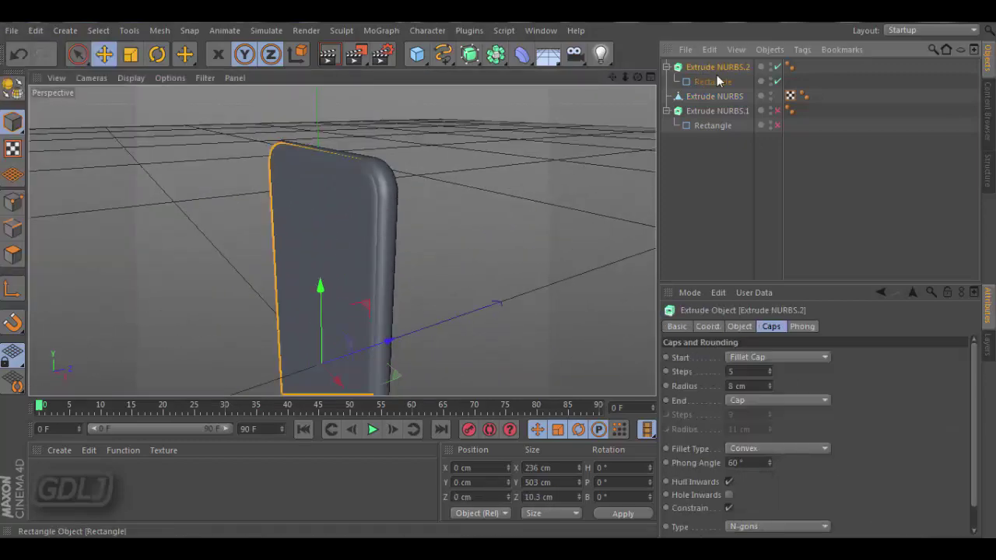
right_click(717, 67)
click(716, 334)
click(667, 82)
click(777, 81)
click(671, 68)
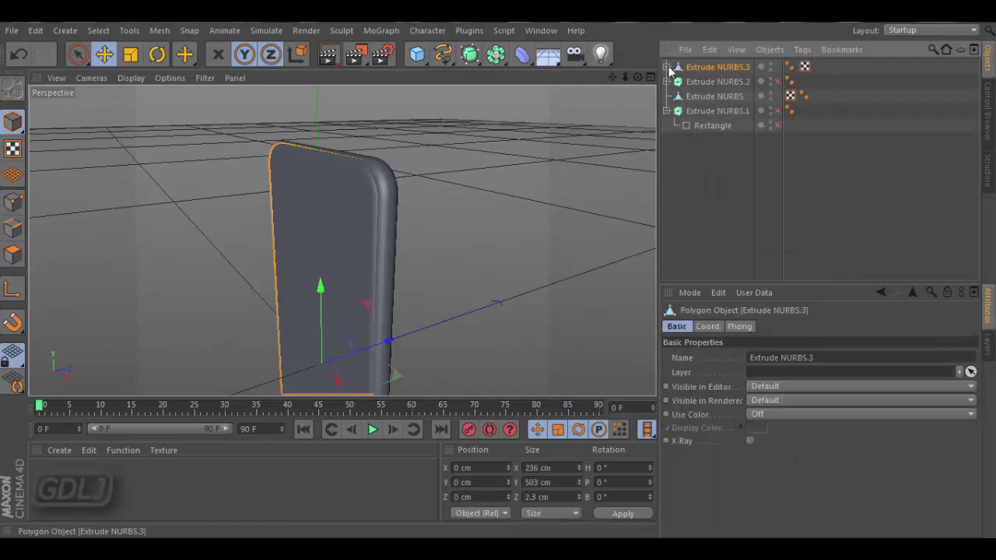
Step: Try a Boole and a Symmetry object on the polygon copy, then delete both
click(495, 53)
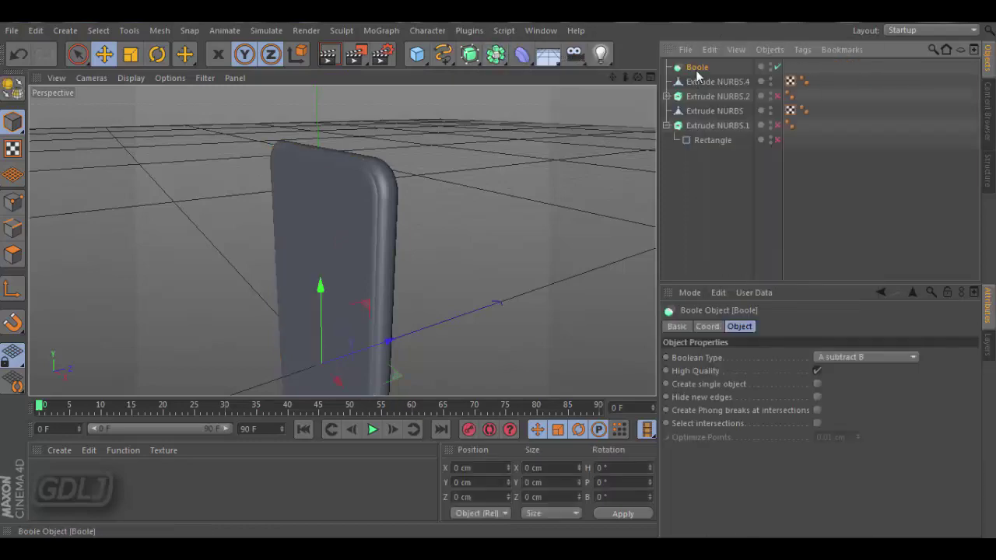
click(495, 54)
click(557, 80)
click(747, 357)
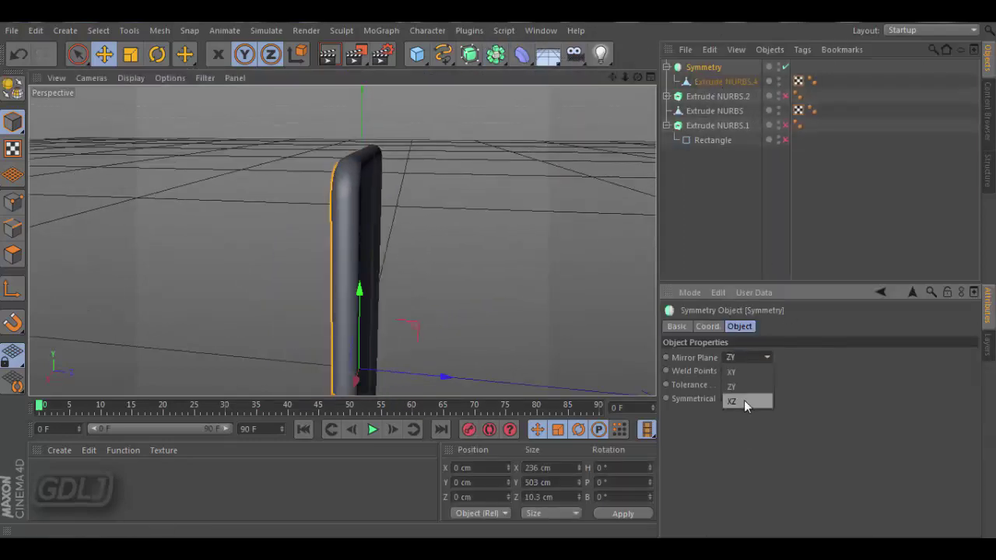
alt+drag(340, 238, 626, 82)
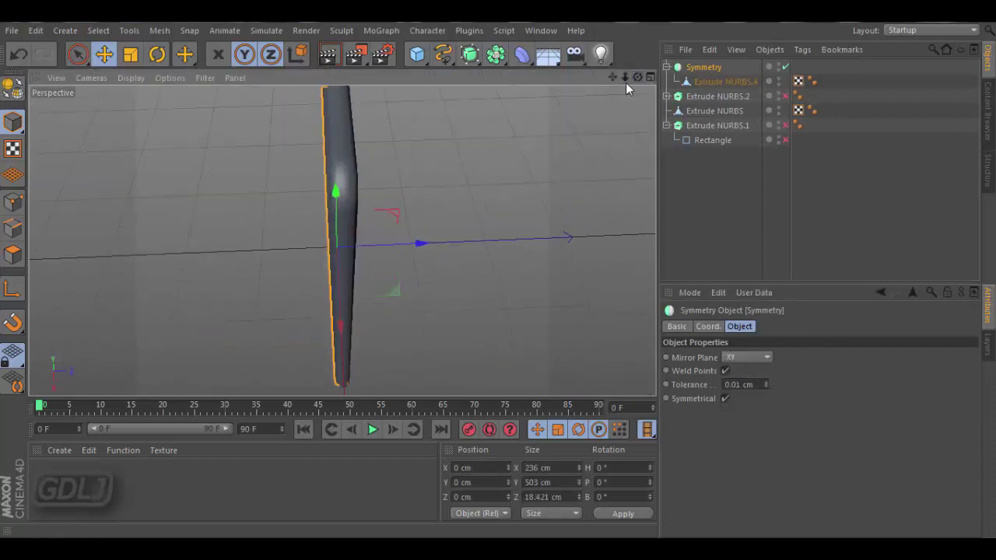
click(341, 179)
click(700, 80)
Step: Duplicate the half-shell and rotate the copy H 180°
key(c)
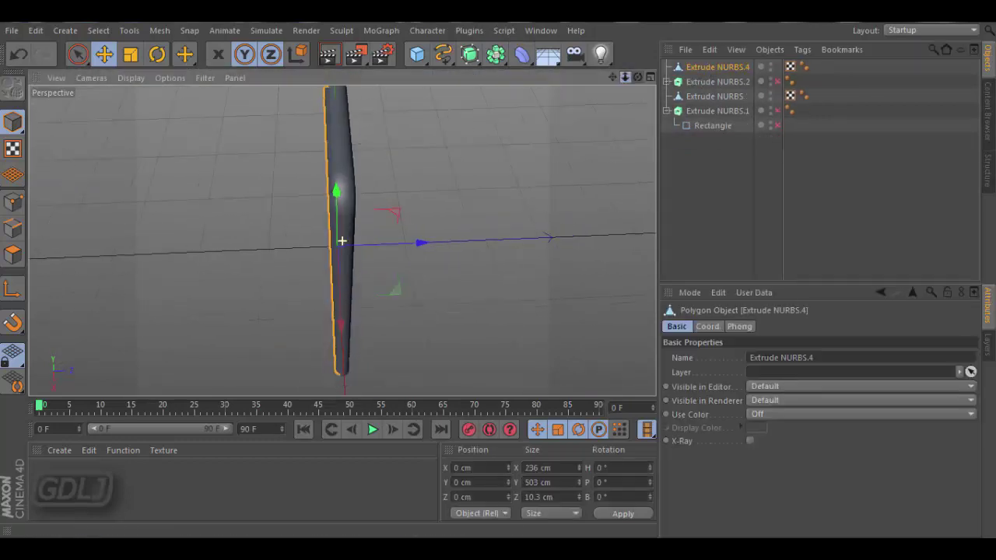
alt+drag(335, 233, 211, 247)
key(r)
drag(206, 165, 199, 124)
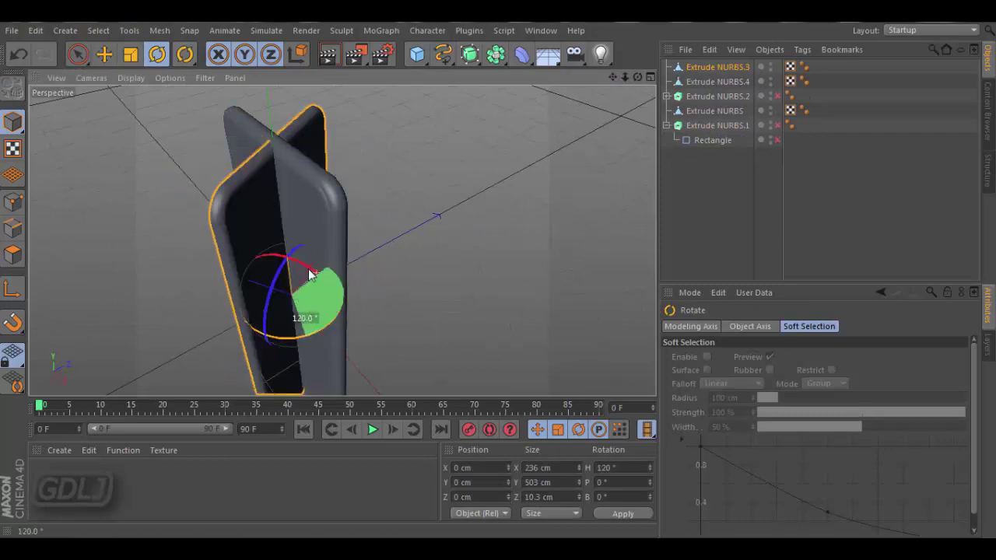
Step: In the Right view, move the rotated copy back along Z to 4.785 cm
key(e)
click(650, 77)
click(336, 241)
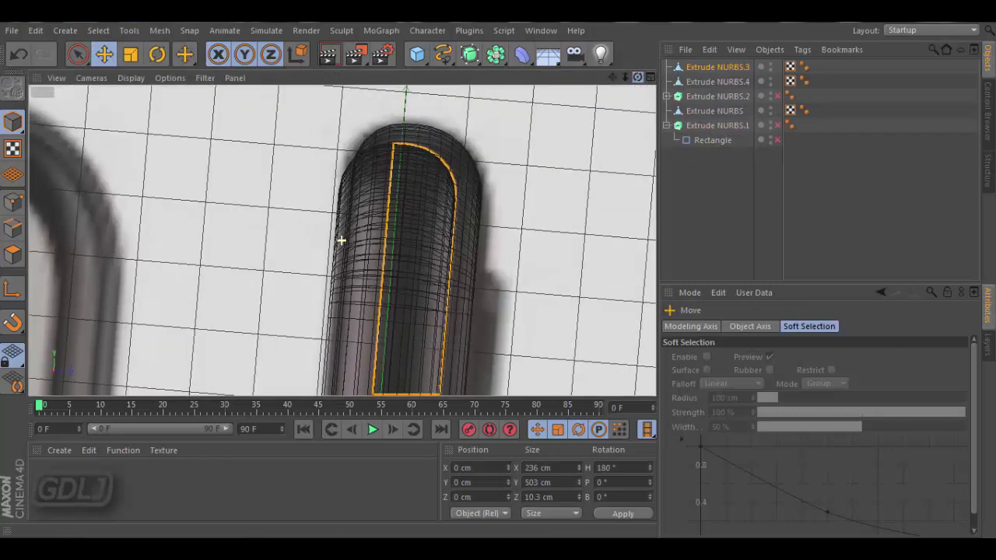
drag(625, 77, 629, 82)
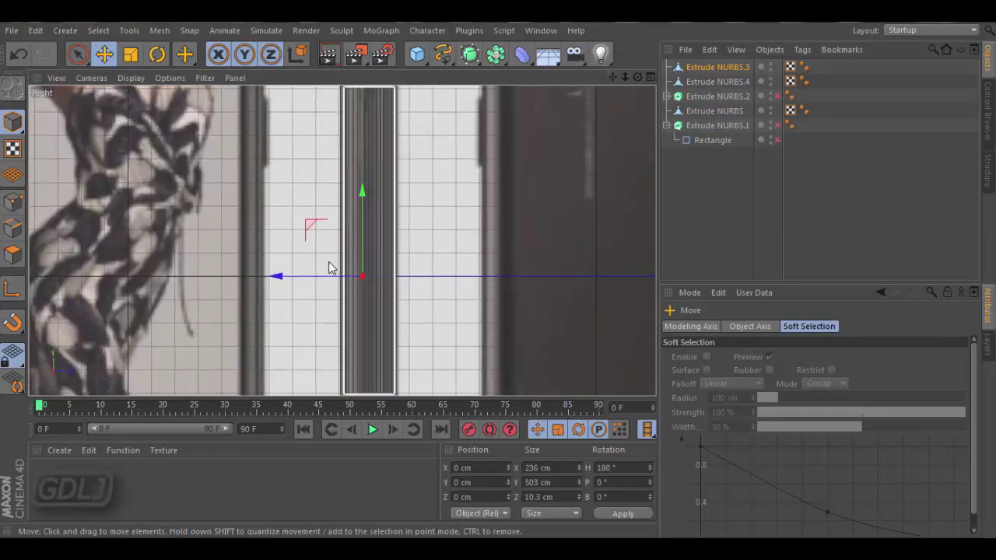
drag(329, 278, 354, 283)
drag(623, 84, 615, 78)
click(650, 77)
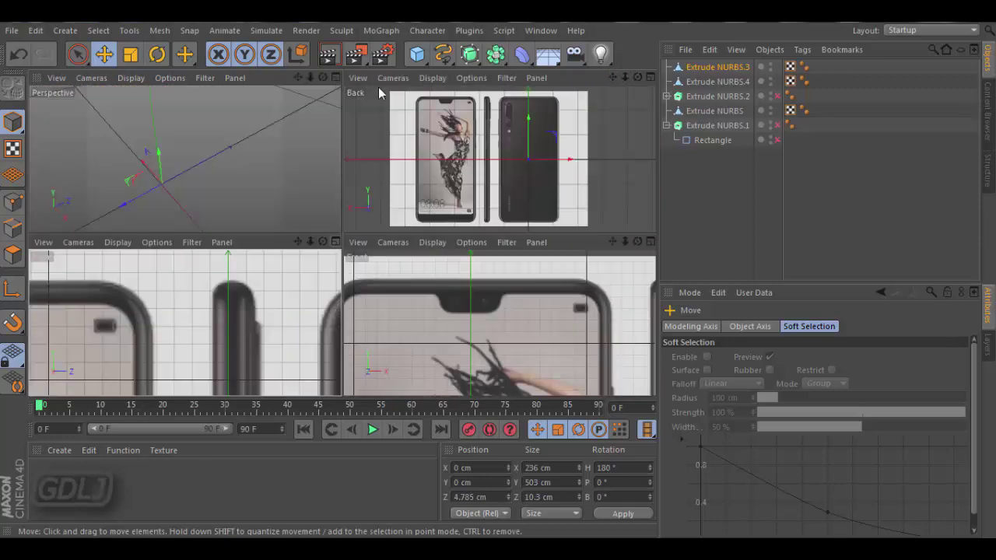
key(F1)
Step: Nudge the rotated half-shell Extrude NURBS.3 to Z 5.304 cm
alt+drag(341, 240, 373, 296)
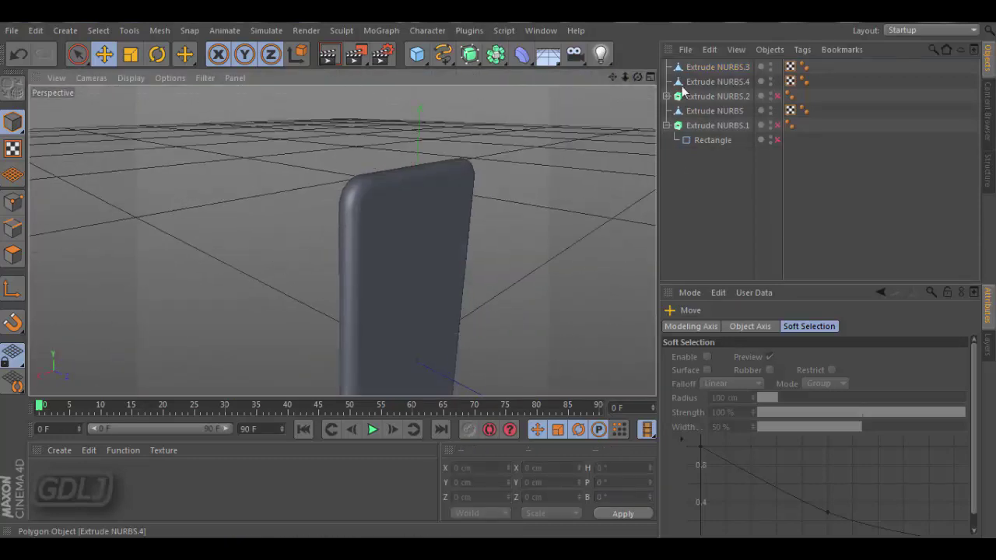
click(396, 345)
scroll(349, 335, up, 3)
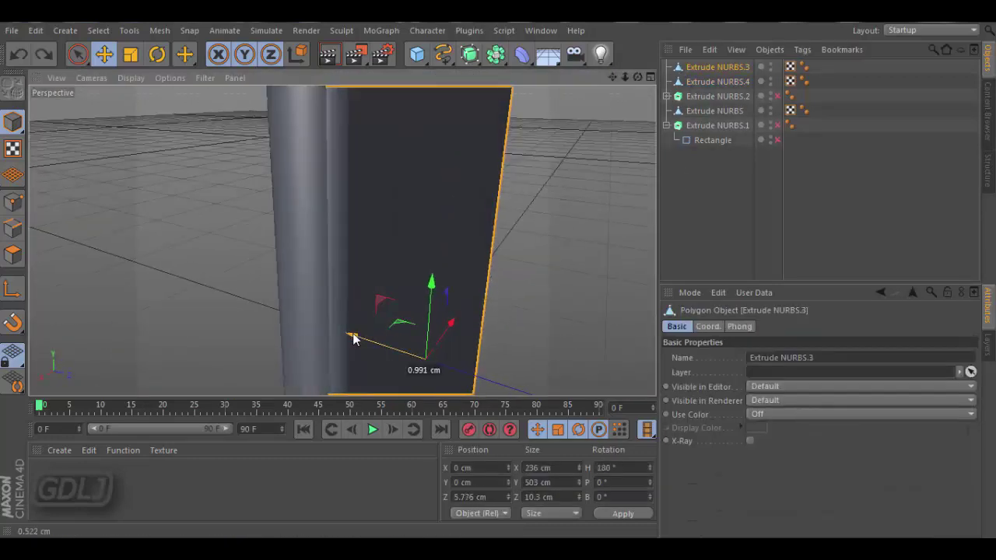
click(650, 78)
click(335, 242)
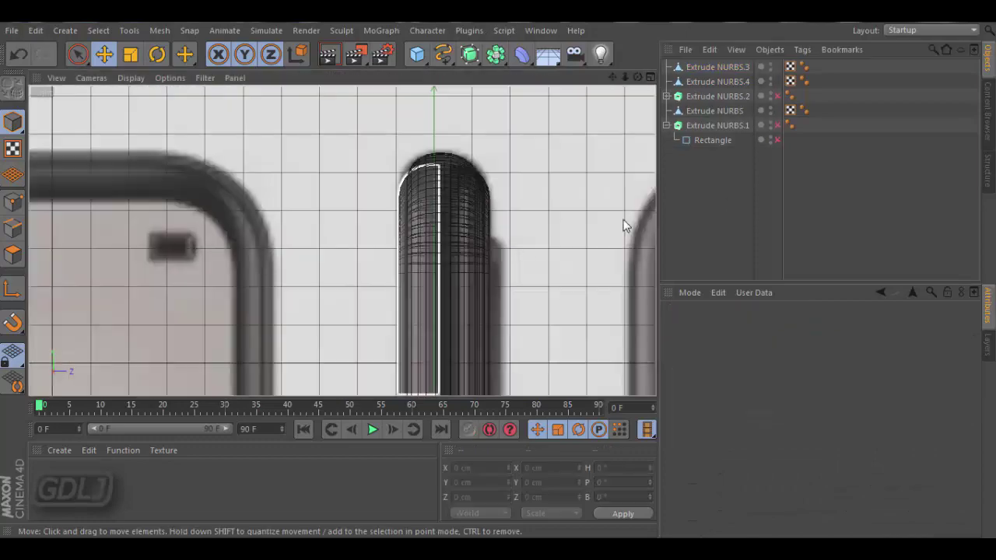
click(649, 77)
scroll(340, 240, down, 5)
click(650, 77)
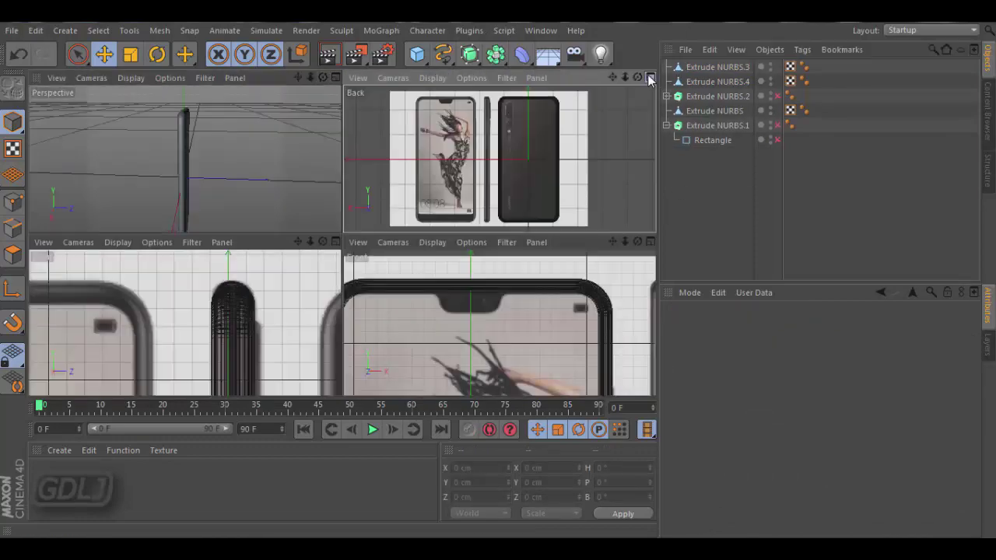
click(647, 75)
Step: Hide Extrude NURBS.3 in the editor viewport
click(759, 68)
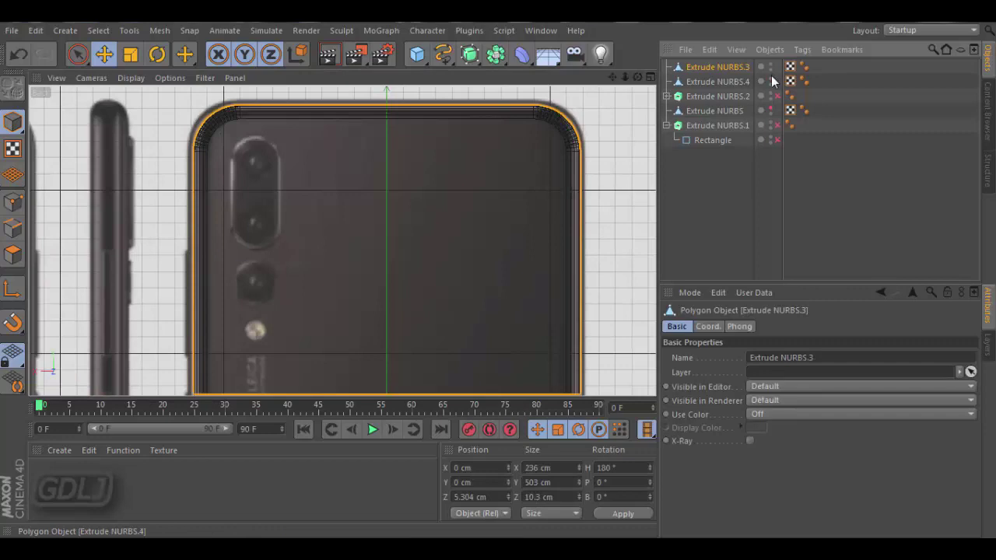
click(770, 67)
scroll(177, 116, up, 6)
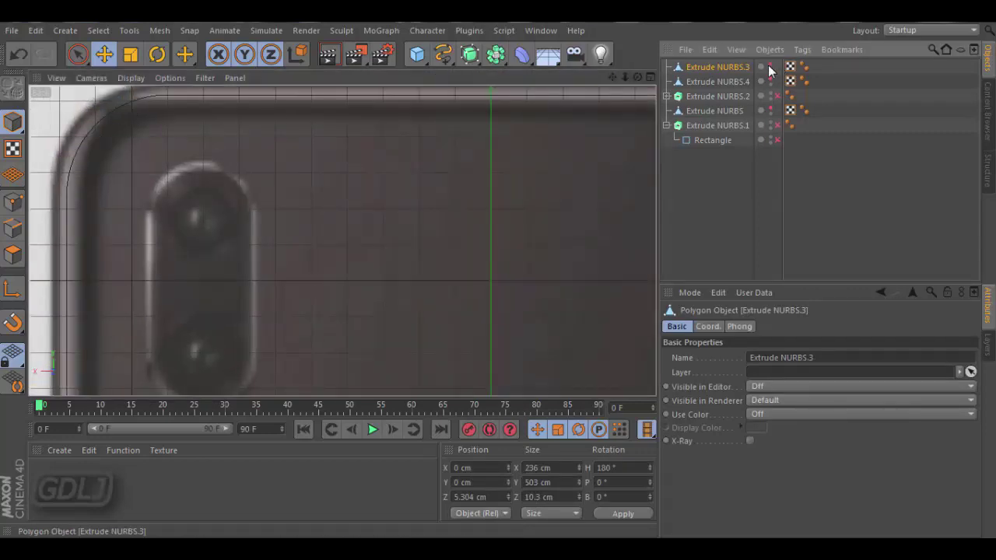
click(769, 67)
key(F5)
key(F1)
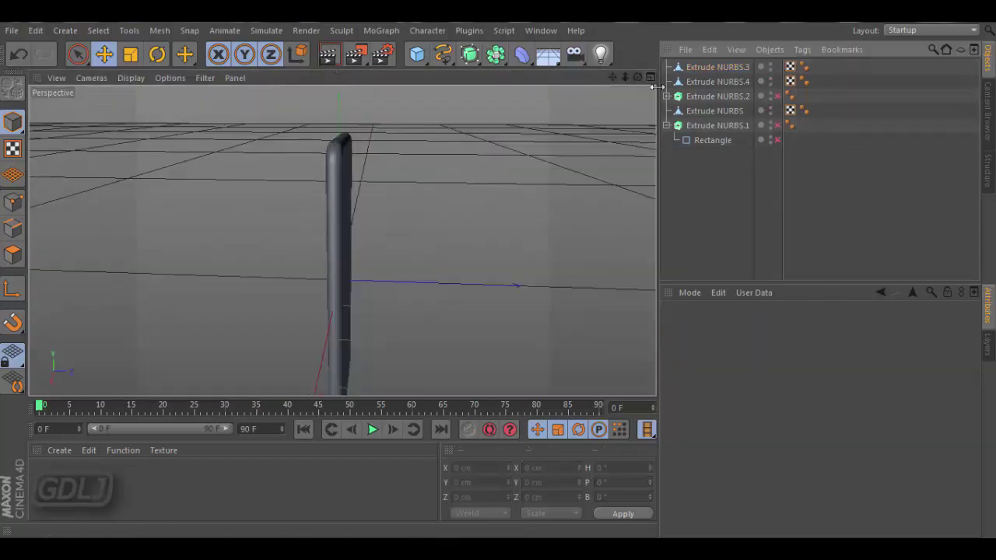
Step: Hide Extrude NURBS.4 in the editor as well and select the main phone body
alt+drag(656, 88, 340, 239)
mouse_move(618, 78)
mouse_down()
mouse_move(621, 132)
mouse_move(543, 147)
mouse_up()
click(770, 82)
click(651, 78)
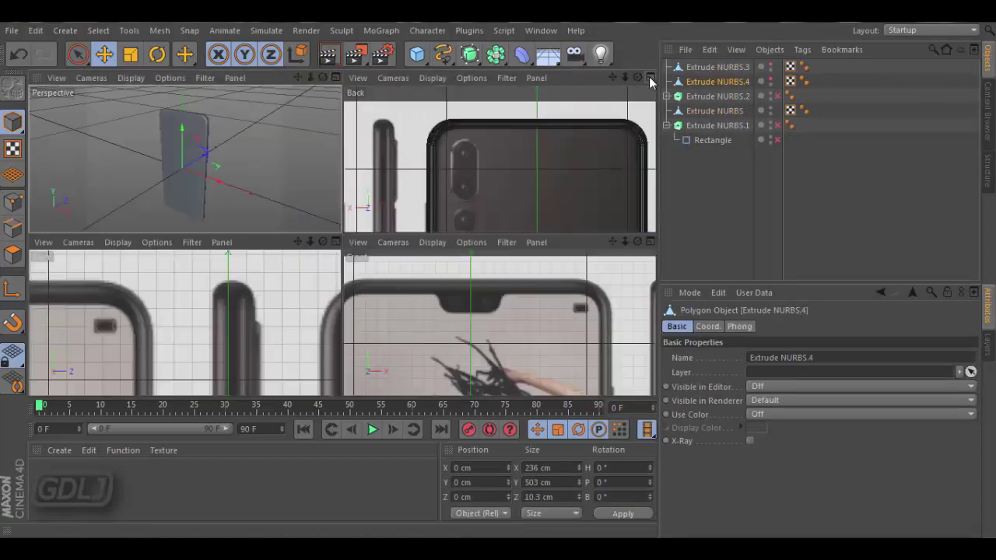
click(336, 242)
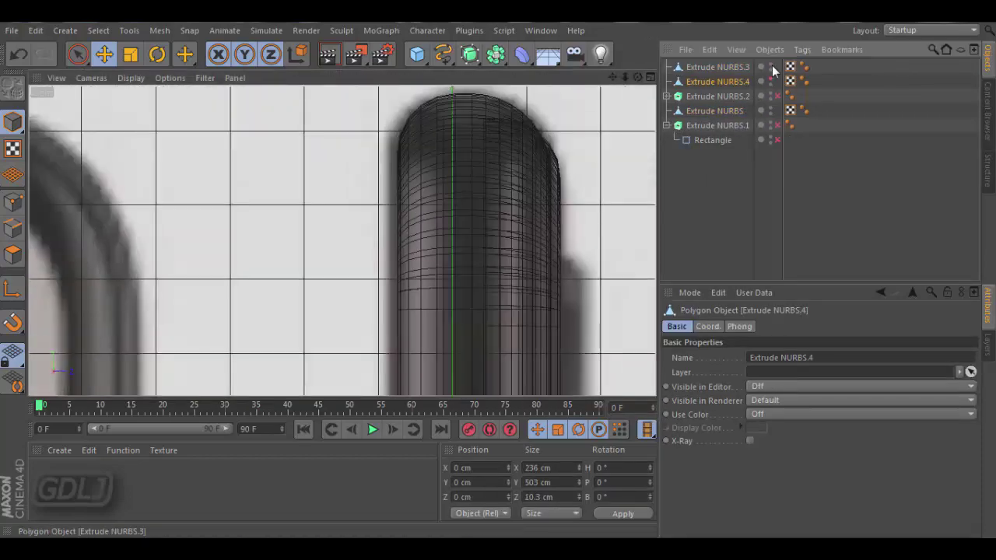
click(415, 221)
Step: Switch to polygon Loop Selection and pick a vertical polygon loop on the phone body
click(98, 31)
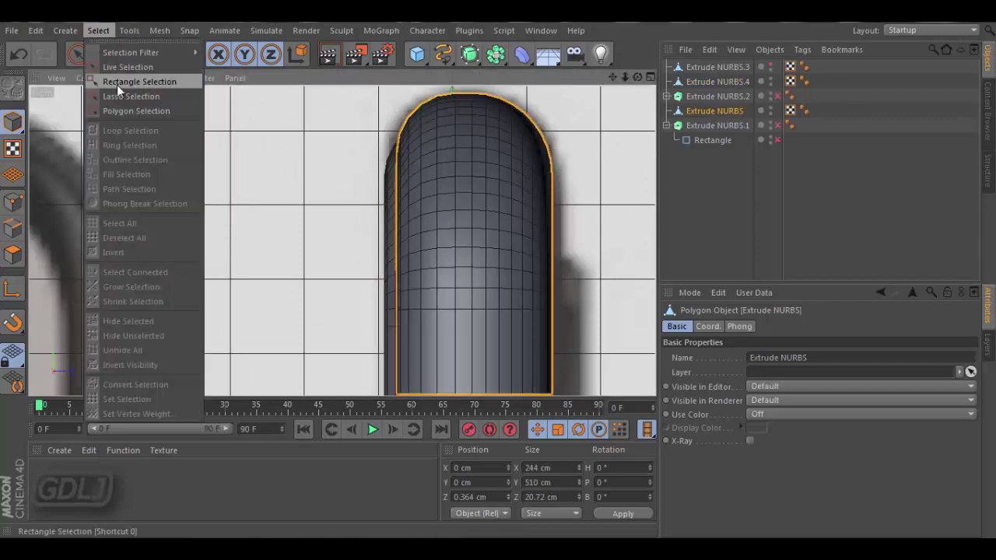
click(154, 124)
click(415, 218)
click(412, 257)
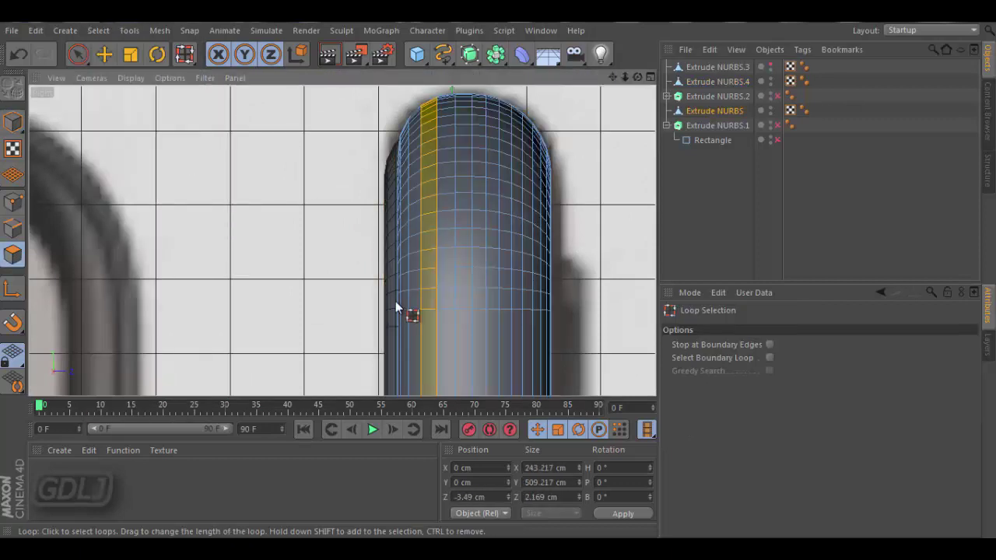
click(651, 76)
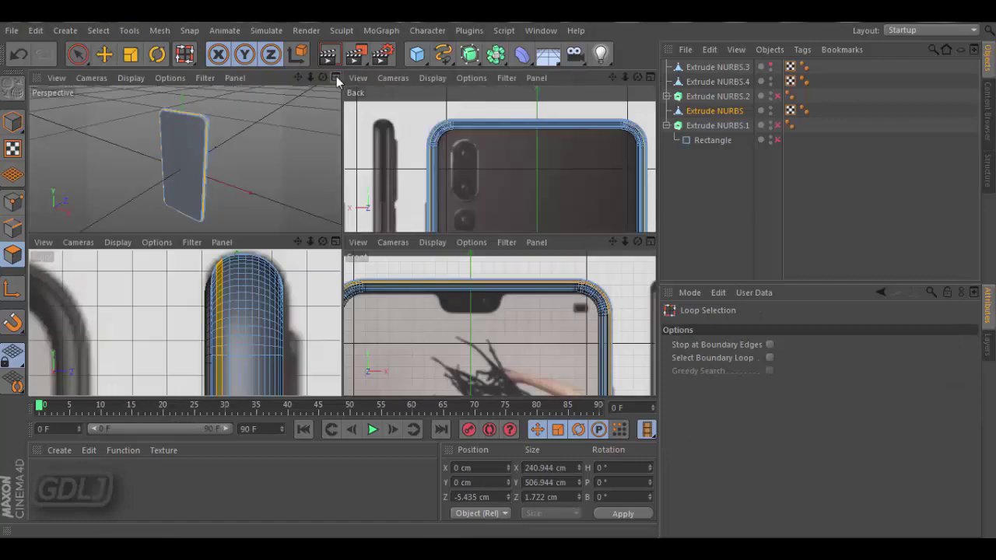
click(335, 76)
scroll(393, 163, up, 3)
key(i)
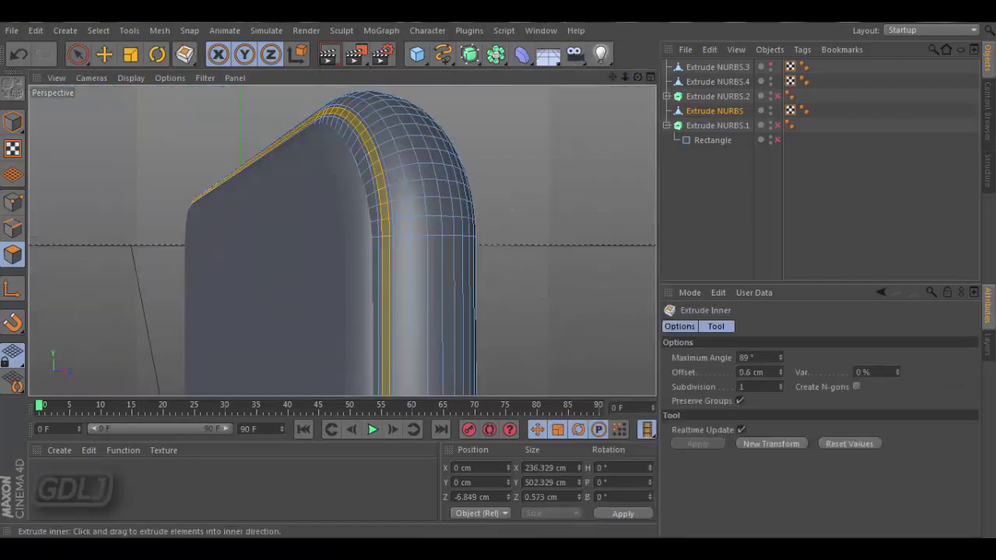
Step: Loop-select the side band and try an Extrude Inner inset, then undo it
alt+drag(397, 208, 374, 160)
key(u)
key(l)
click(407, 204)
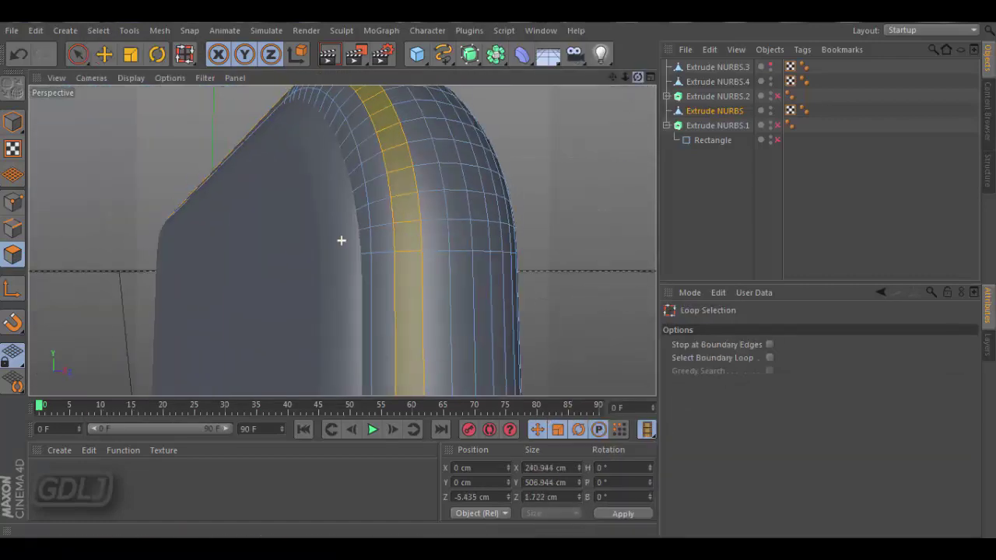
alt+drag(340, 238, 454, 129)
right_click(453, 129)
click(506, 259)
drag(506, 259, 667, 217)
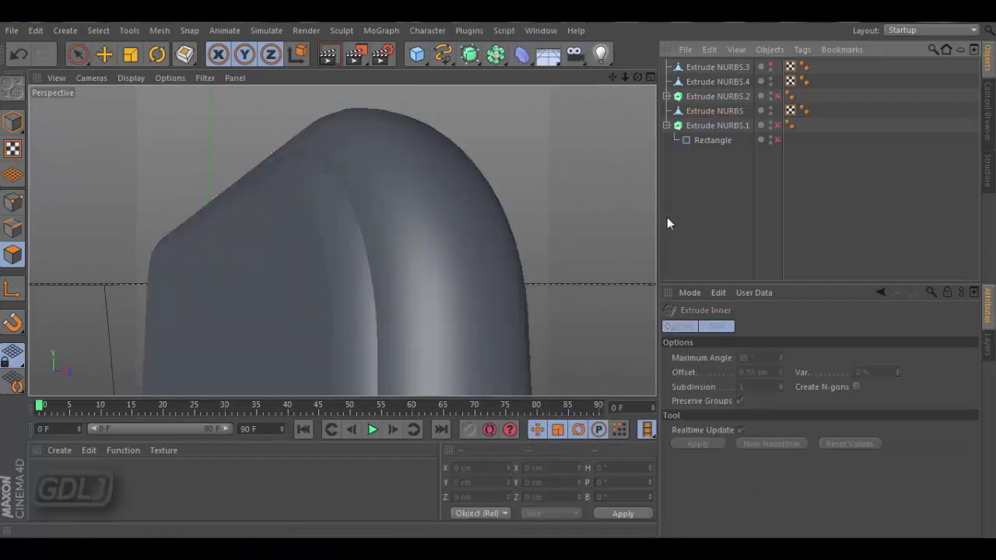
key(ctrl+z)
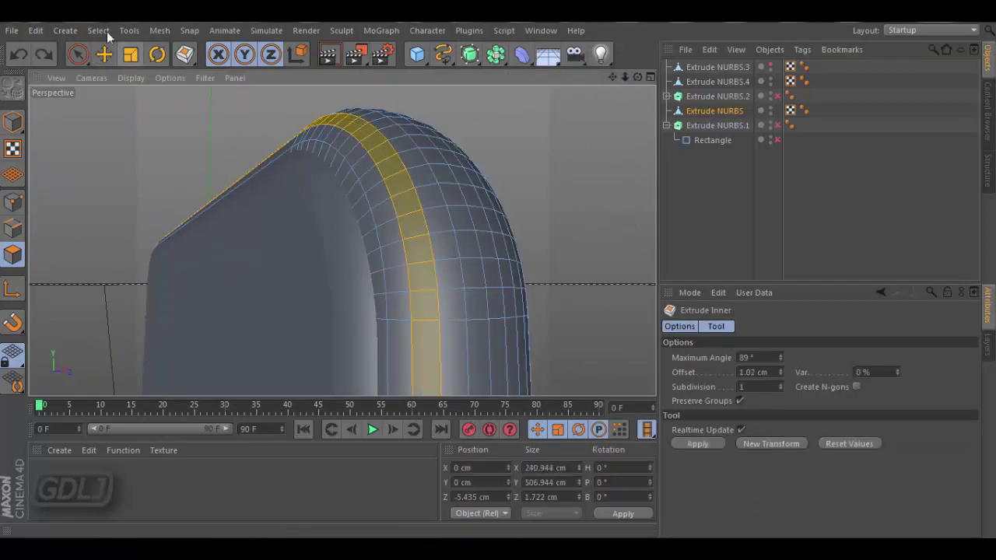
Step: Inset the side band loop again with Extrude Inner, slightly wider
key(u)
key(l)
right_click(502, 272)
click(537, 311)
mouse_move(537, 312)
mouse_down()
mouse_move(615, 296)
mouse_move(338, 237)
mouse_up()
key(d)
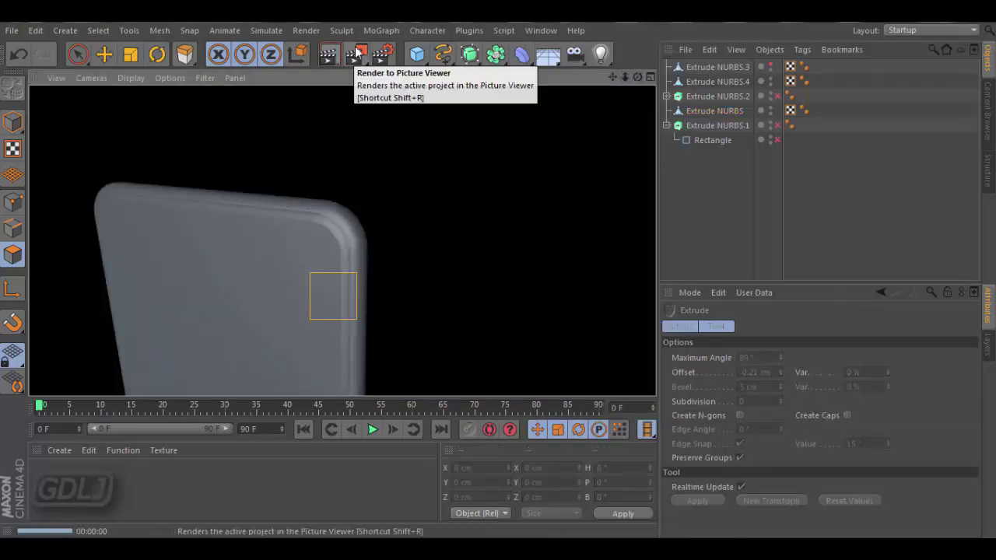
mouse_move(329, 296)
alt+mouse_down()
mouse_move(366, 204)
mouse_move(340, 238)
alt+mouse_up()
Step: Apply Extrude Inner to the side band loop, insetting it about 1.02 cm
right_click(544, 257)
click(576, 287)
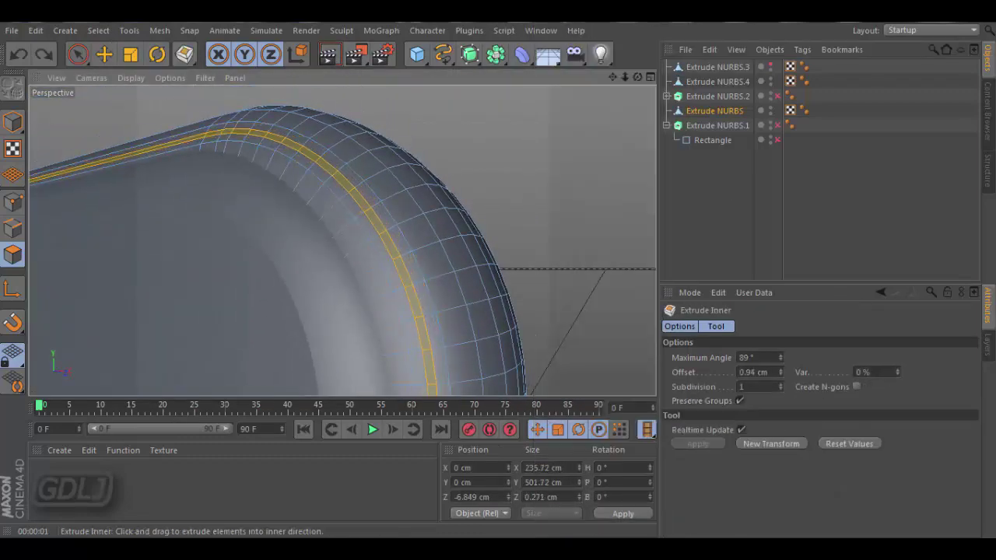
key(d)
right_click(560, 272)
click(592, 289)
drag(591, 289, 580, 268)
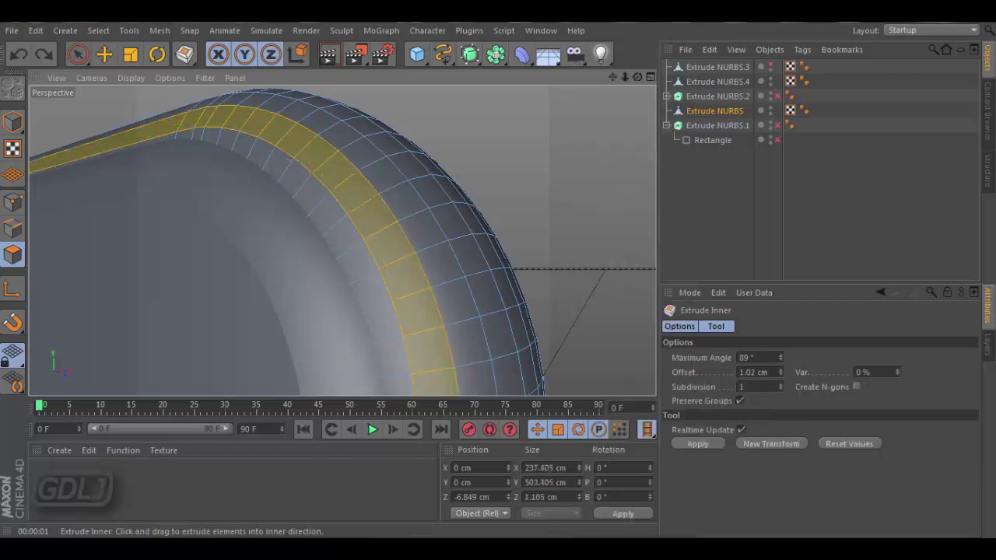
right_click(580, 269)
click(591, 274)
Step: Deselect the loop and render the view to check the inset edge
click(818, 207)
key(ctrl+shift+z)
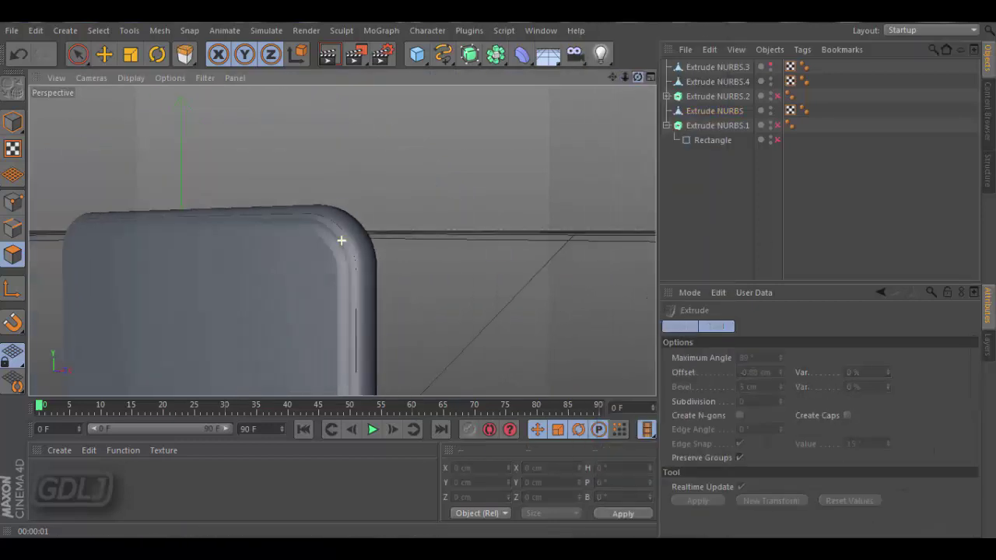
key(ctrl+shift+z)
click(334, 54)
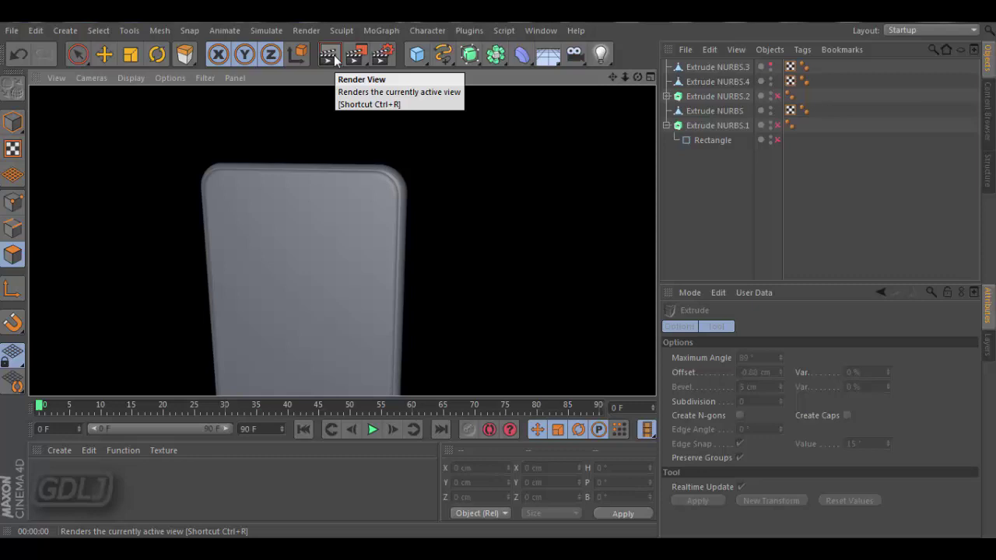
key(ctrl+shift+z)
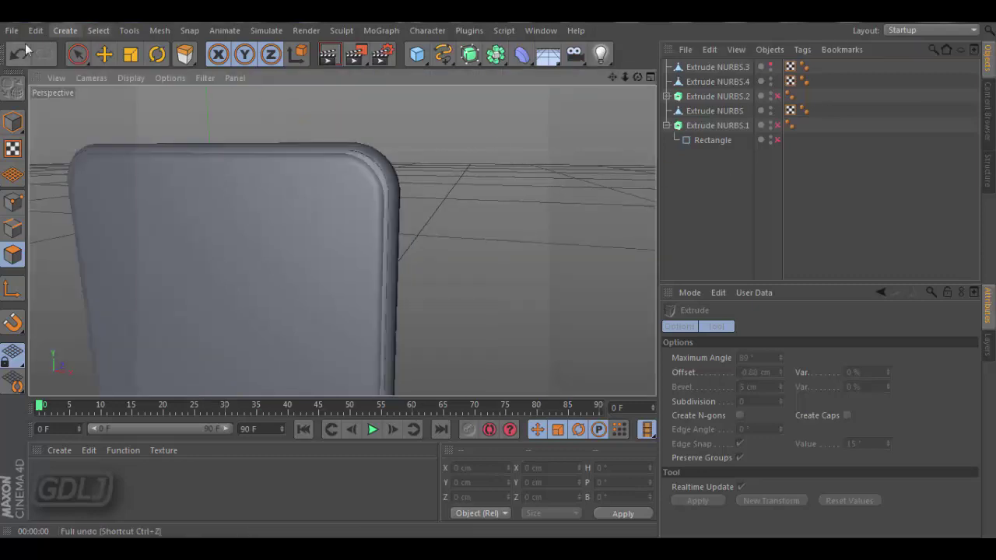
Step: Undo the last change, maximise the Front view and select the front polygon piece
click(23, 51)
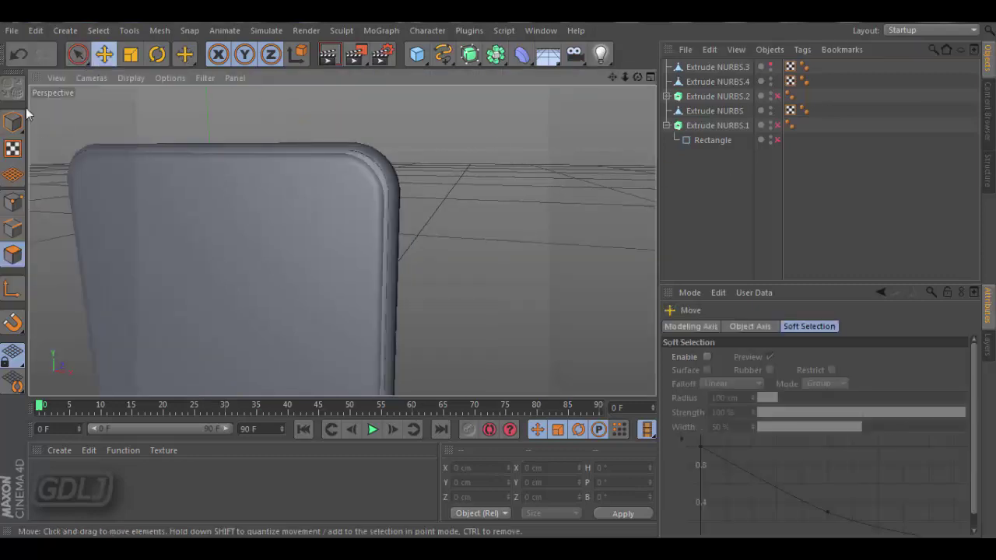
click(651, 78)
click(651, 242)
scroll(343, 234, up, 1)
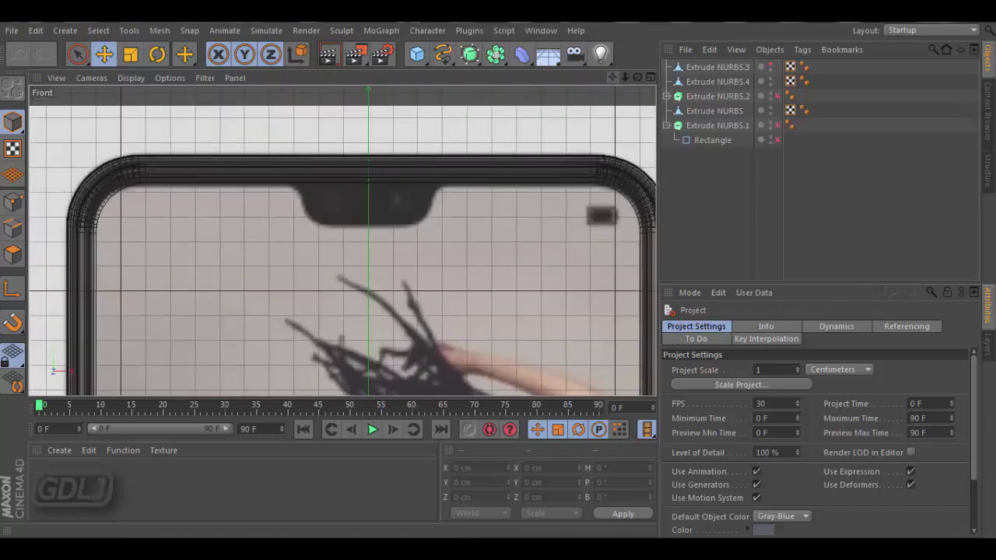
click(150, 170)
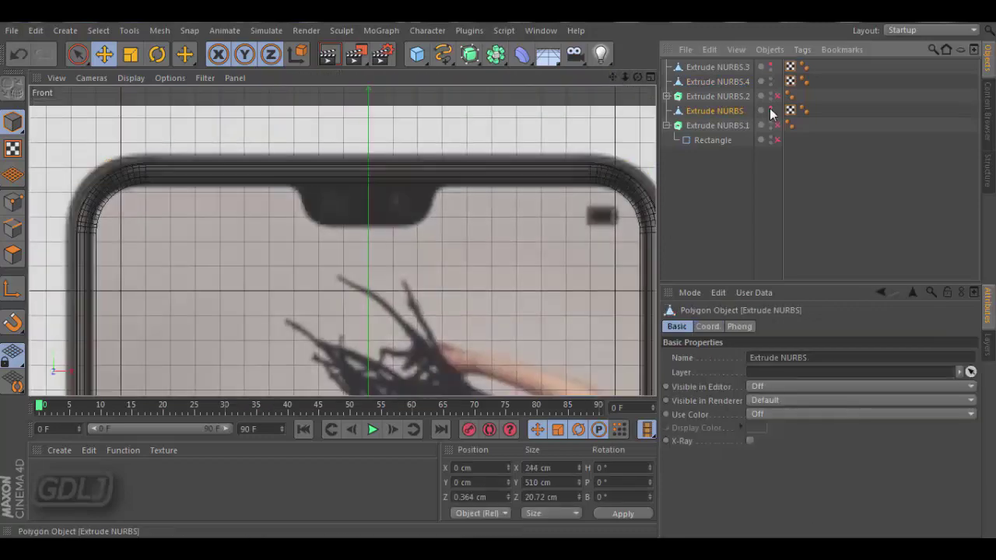
middle_click(291, 177)
Step: Rename the front polygon piece to F and the back piece to B
click(710, 110)
double_click(717, 81)
text(F)
key(Return)
double_click(717, 67)
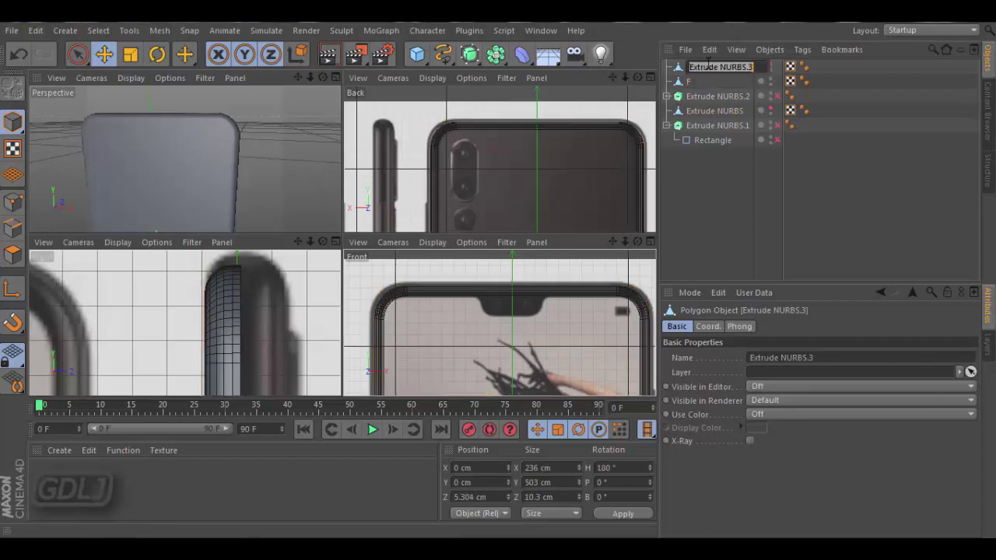
text(B)
key(Return)
Step: Zoom the Front view to the phone's top corner, switch to edge-loop and Move tools, and select Extrude NURBS.2
middle_click(614, 247)
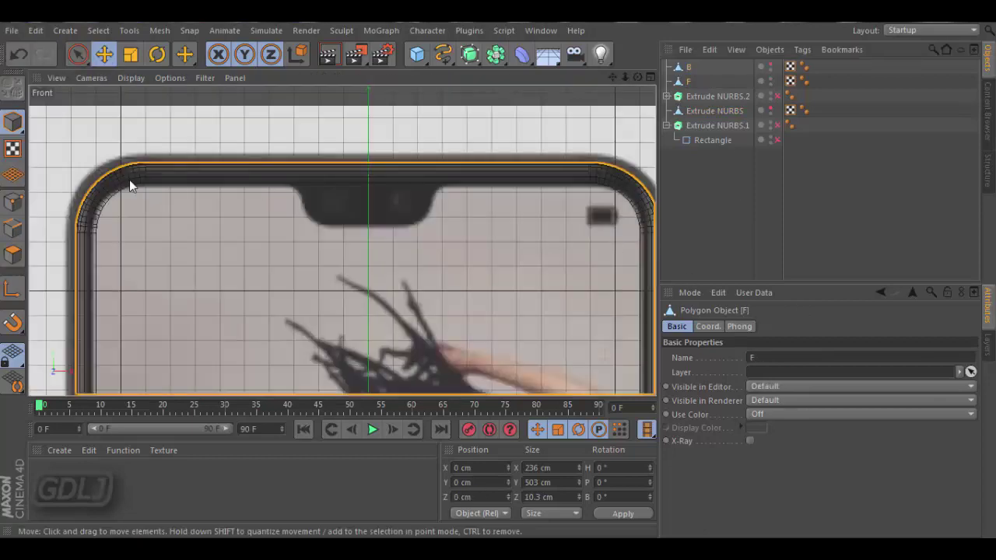
drag(613, 77, 649, 54)
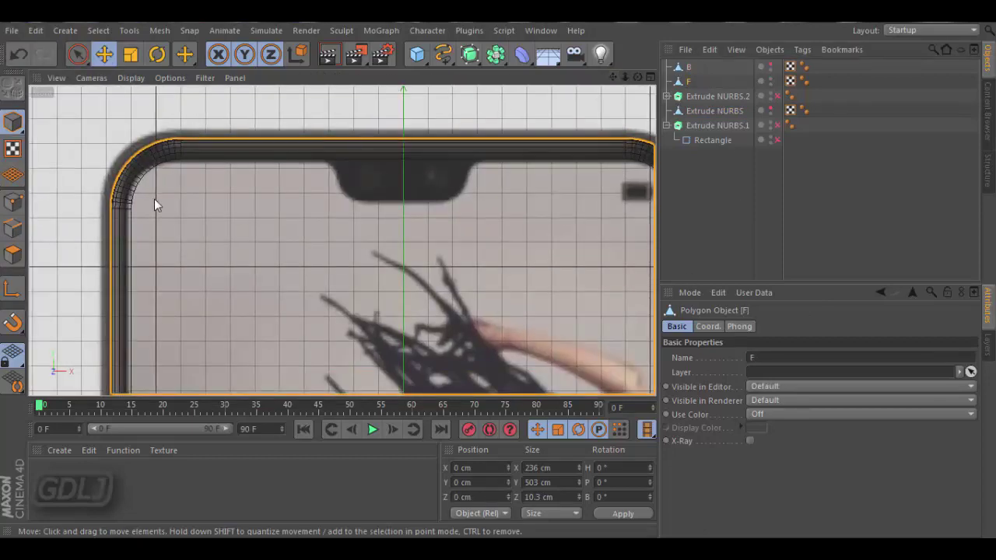
scroll(155, 204, up, 2)
click(98, 30)
click(194, 151)
click(103, 54)
scroll(96, 118, up, 2)
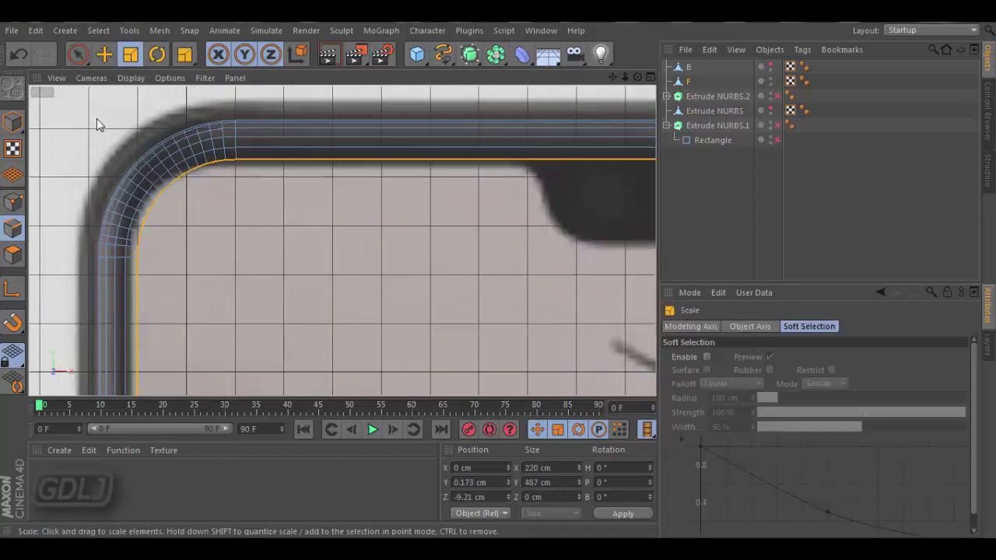
click(739, 96)
Step: Duplicate Extrude NURBS.2 as Extrude NURBS.3 and review its Rectangle, caps and object settings
ctrl+drag(740, 96, 771, 71)
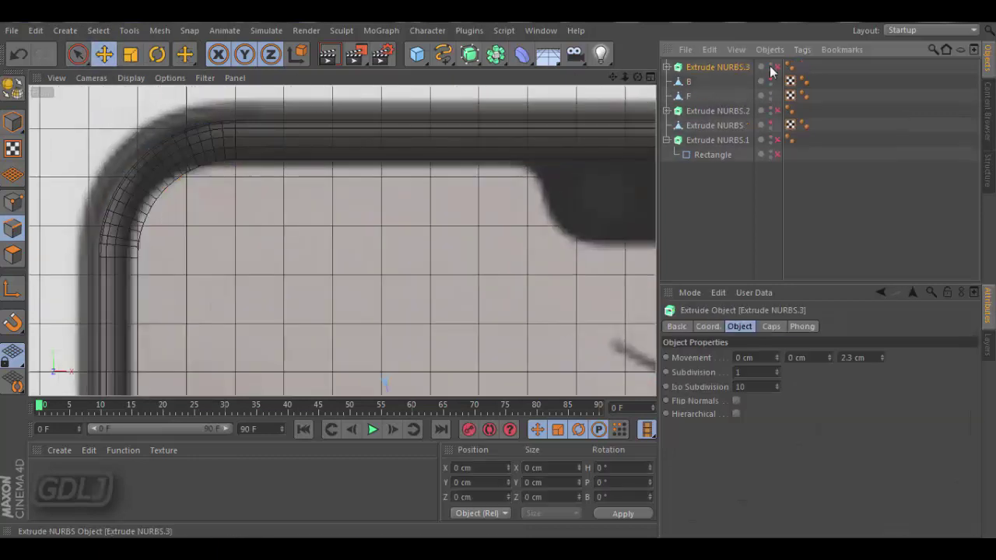
click(667, 67)
click(713, 82)
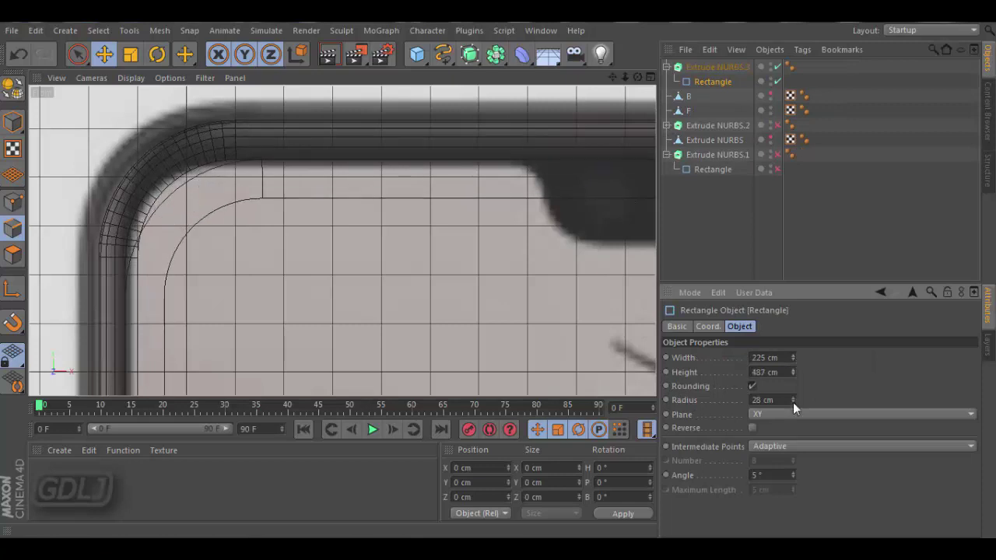
click(717, 67)
click(771, 326)
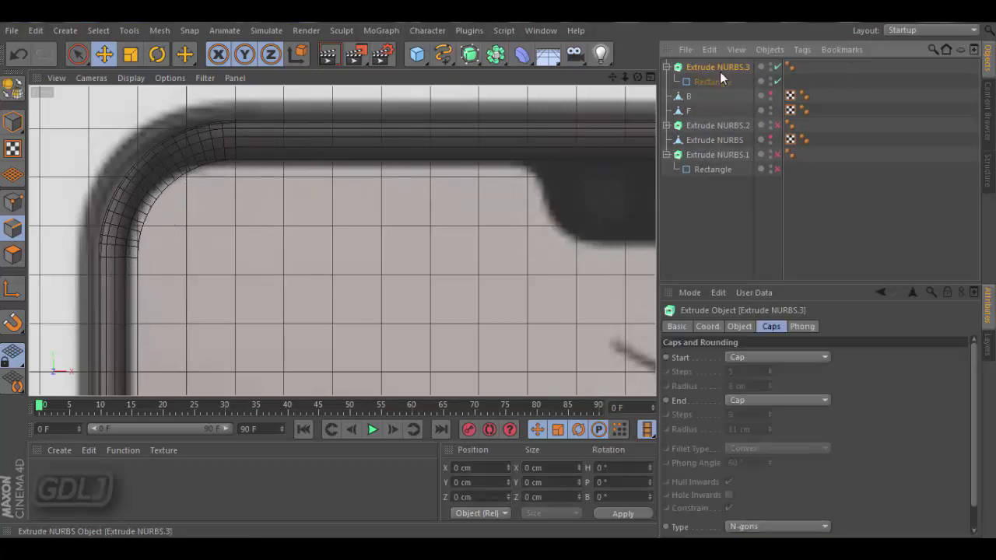
middle_click(315, 95)
middle_click(314, 95)
click(713, 82)
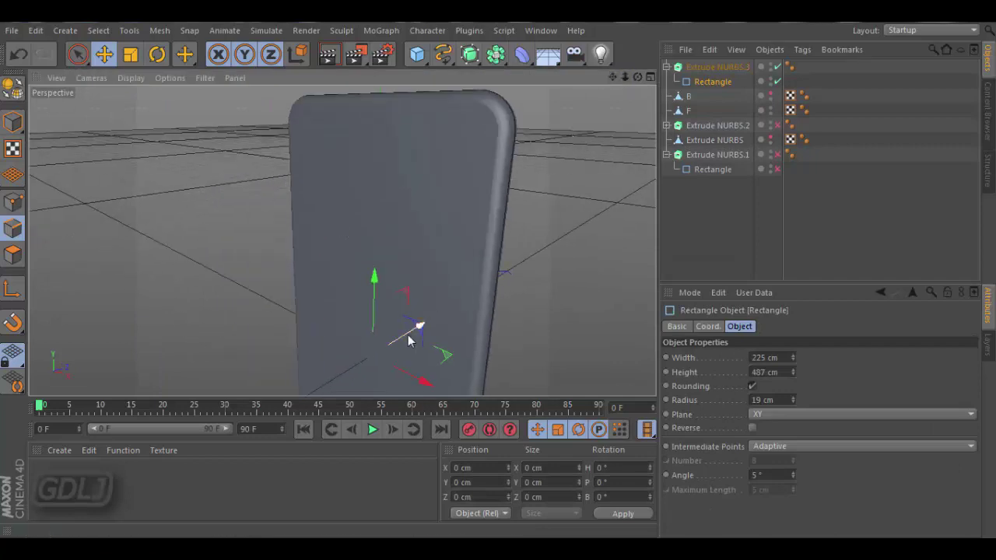
click(717, 70)
click(743, 327)
Step: Set the copied Rectangle to 223 × 485 cm with 19 cm radius, and reorder Extrude NURBS above Extrude NURBS.2
drag(638, 77, 643, 84)
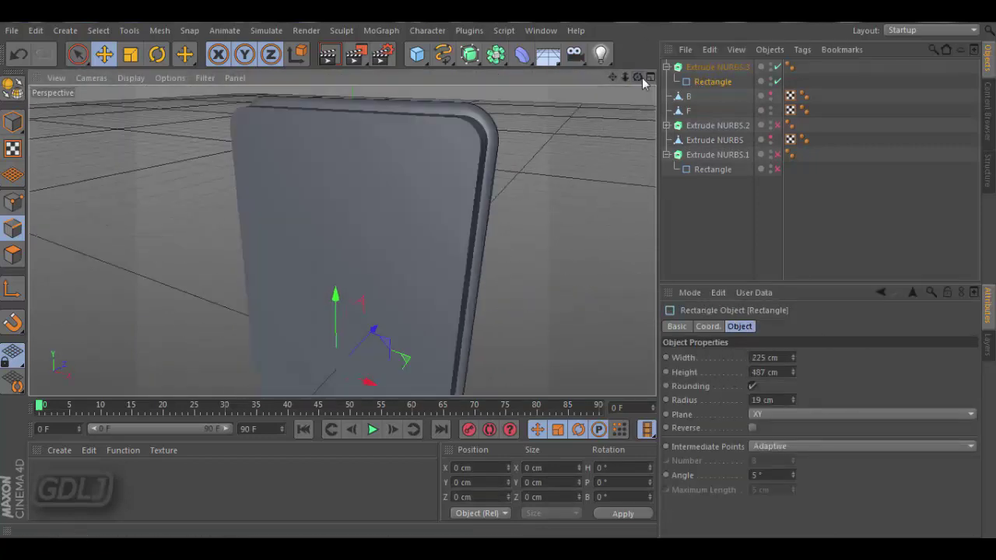
click(650, 78)
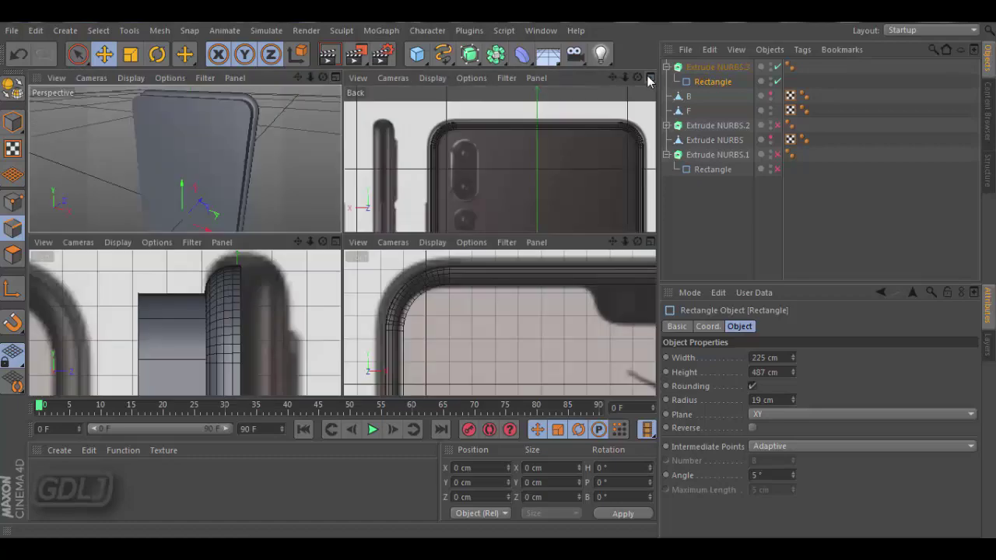
middle_click(646, 269)
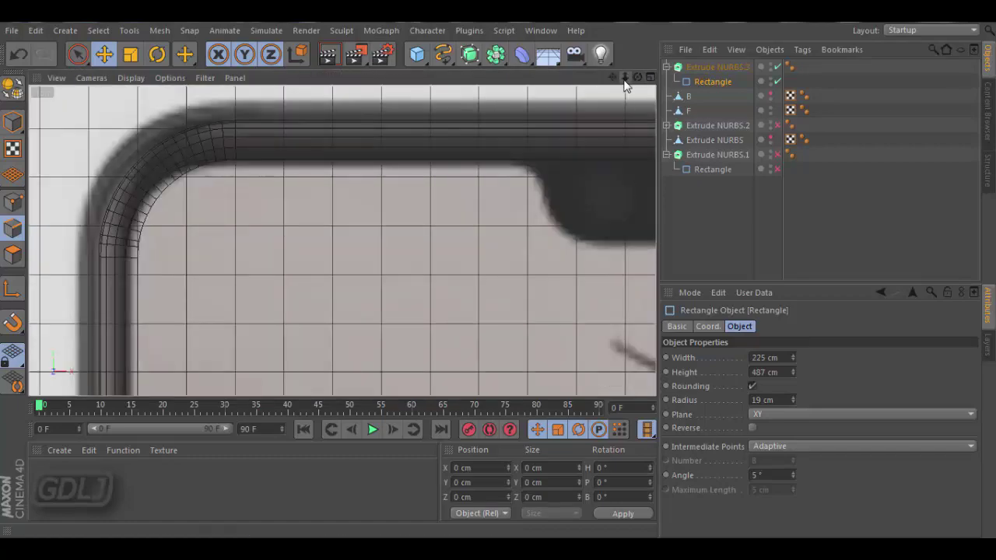
drag(625, 80, 341, 241)
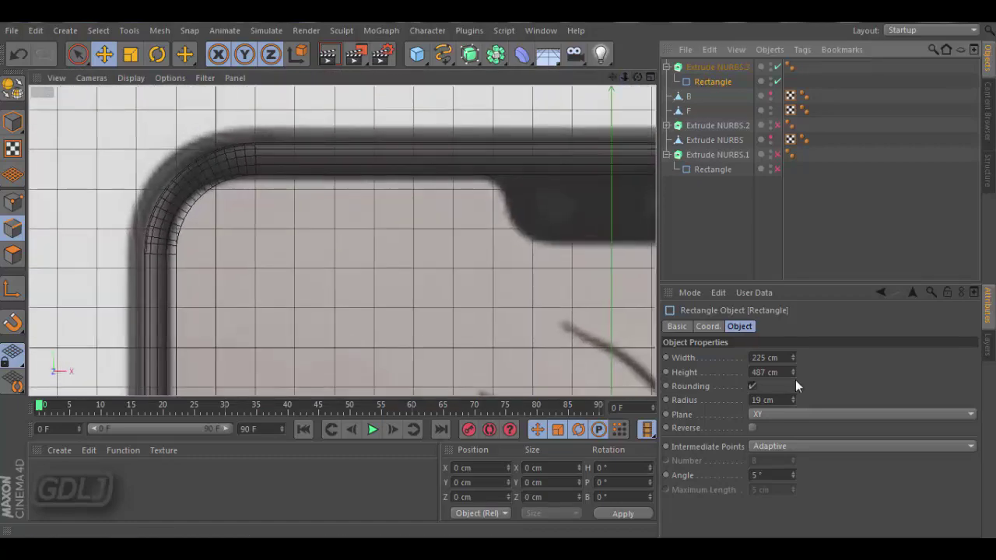
click(794, 374)
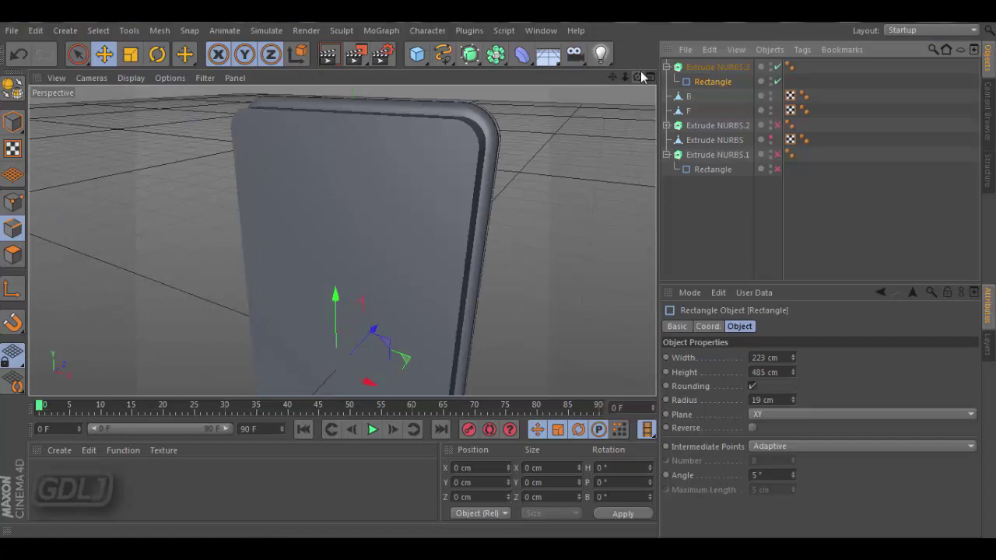
drag(641, 76, 340, 239)
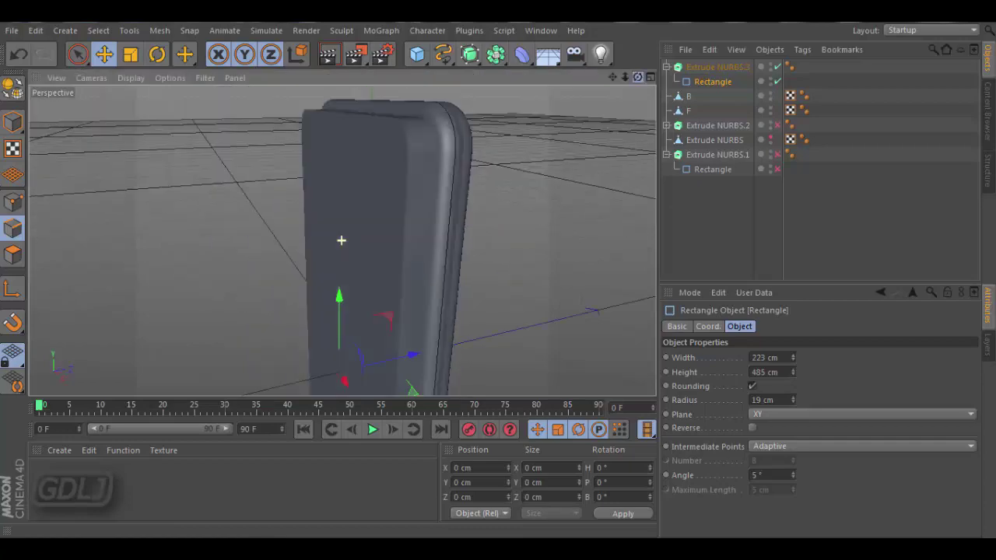
drag(715, 140, 698, 131)
click(592, 94)
drag(637, 77, 651, 81)
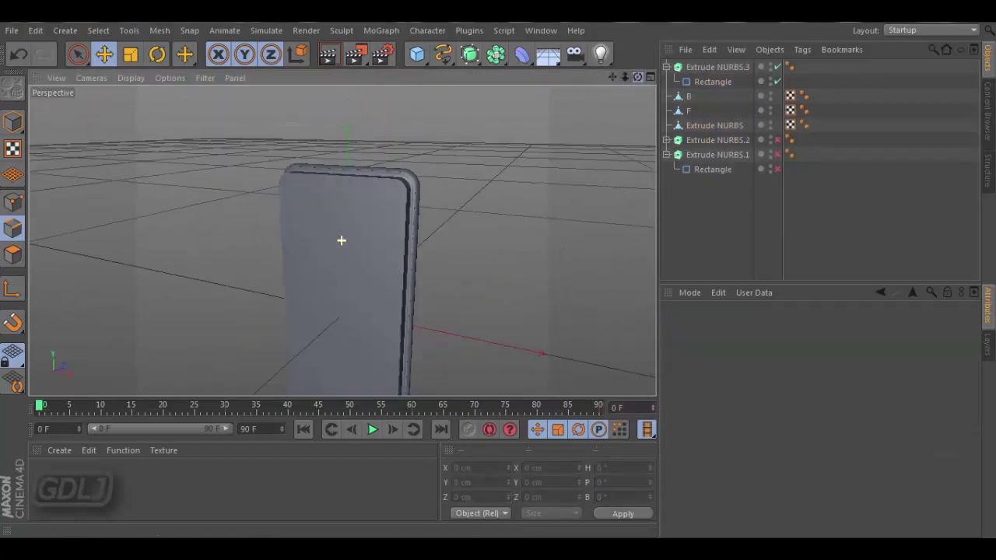
Step: Set Extrude NURBS.3's Rectangle height to 486 cm in the Front view, then make the extrusion editable
click(651, 77)
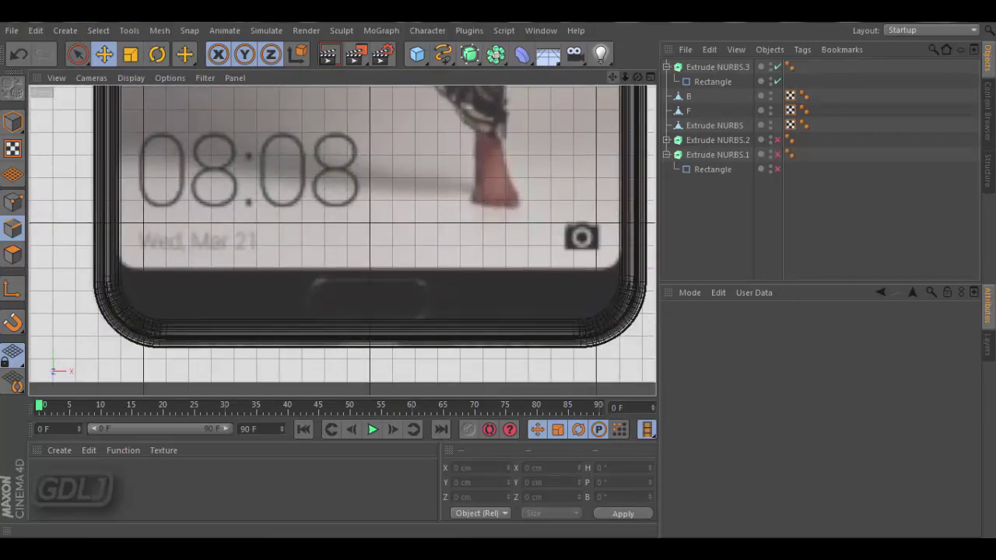
scroll(123, 252, up, 3)
scroll(122, 251, up, 3)
click(713, 81)
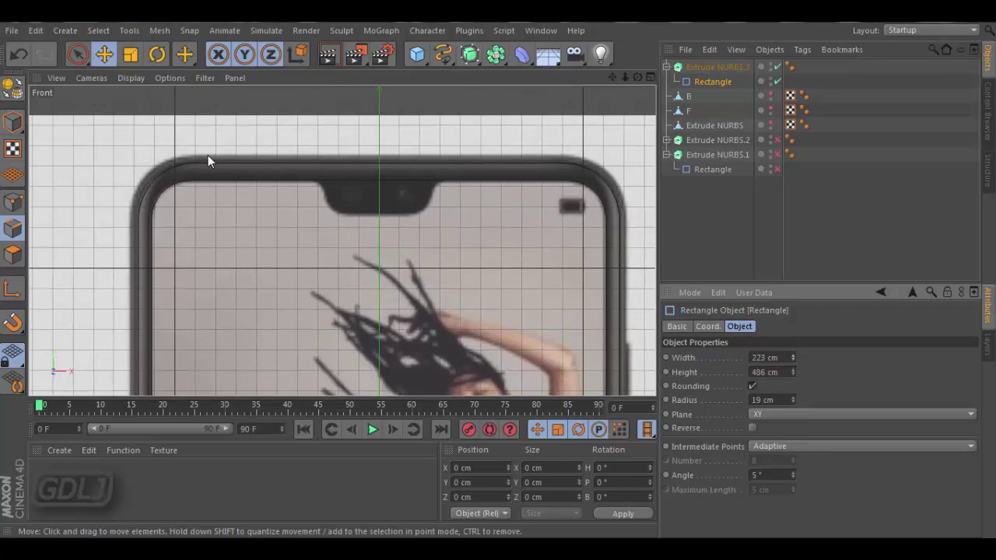
click(12, 30)
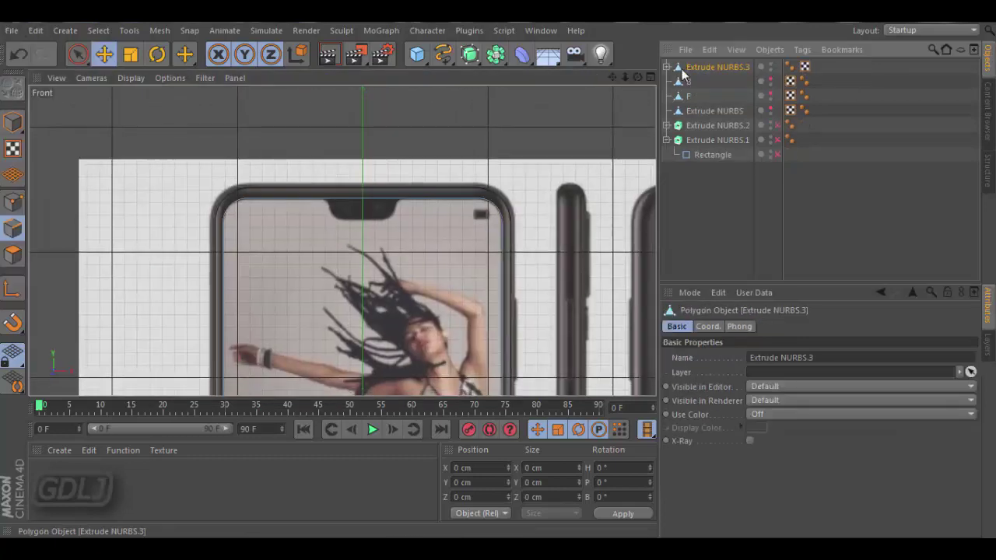
Step: Select the F body's rim polygon loop and switch to Fill Selection
middle_click(334, 145)
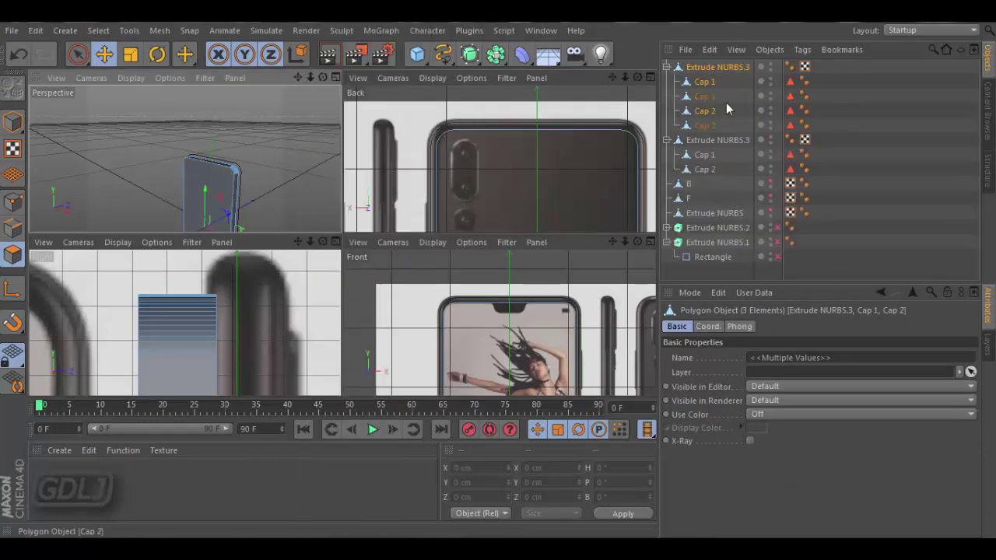
click(700, 86)
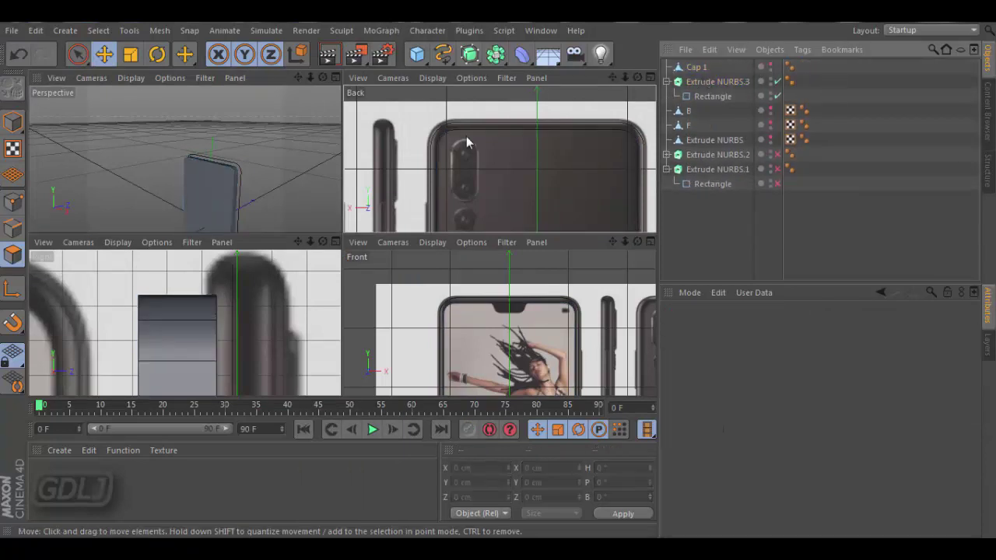
click(246, 167)
scroll(246, 167, up, 3)
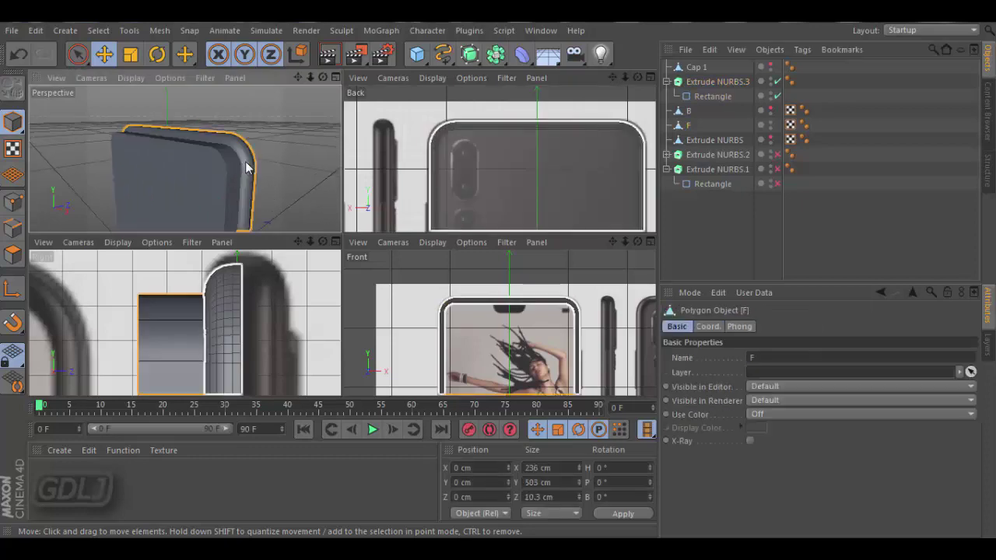
scroll(246, 167, up, 3)
key(u)
key(l)
click(143, 149)
click(98, 30)
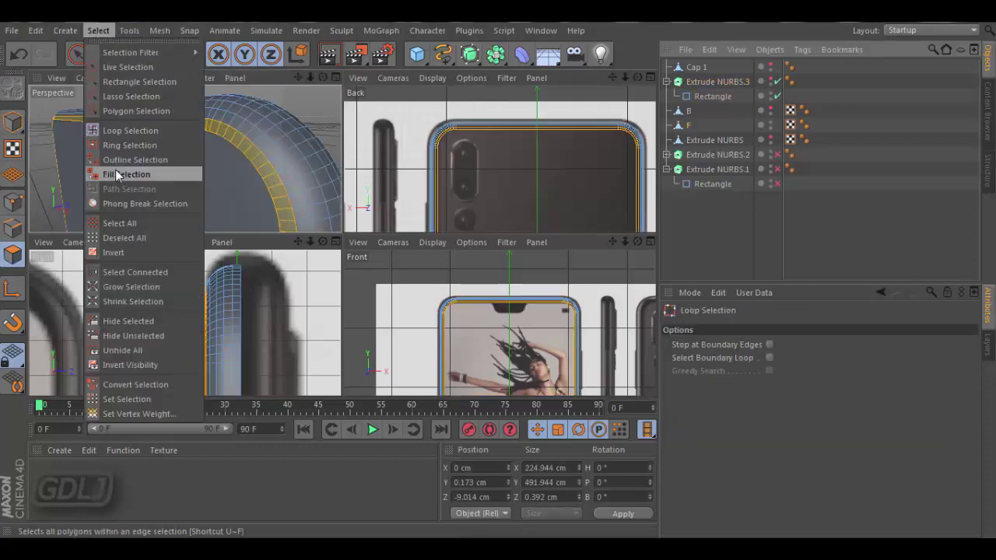
click(124, 174)
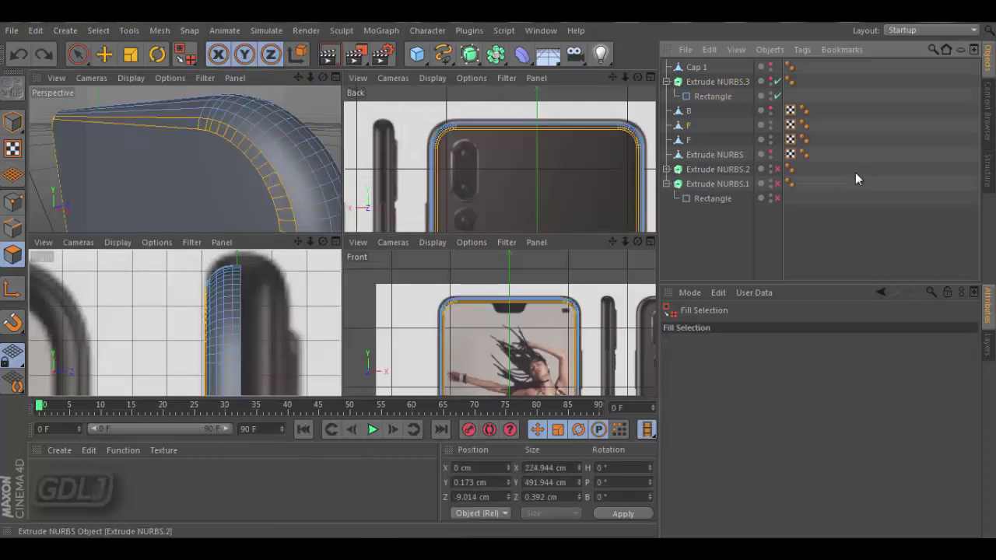
Step: Fill-select the flat front face of the body F
right_click(94, 78)
click(159, 31)
click(209, 507)
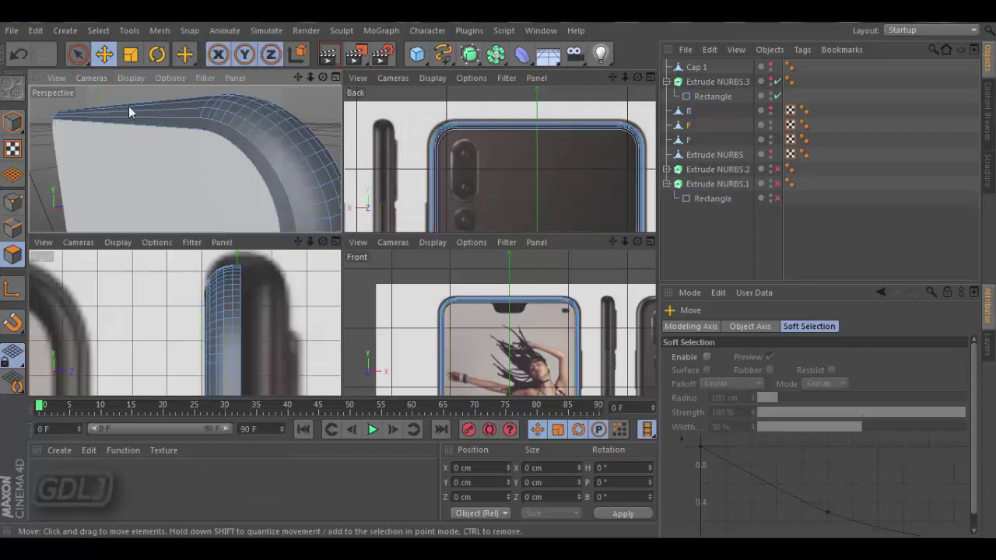
click(98, 31)
click(125, 189)
click(262, 166)
click(681, 142)
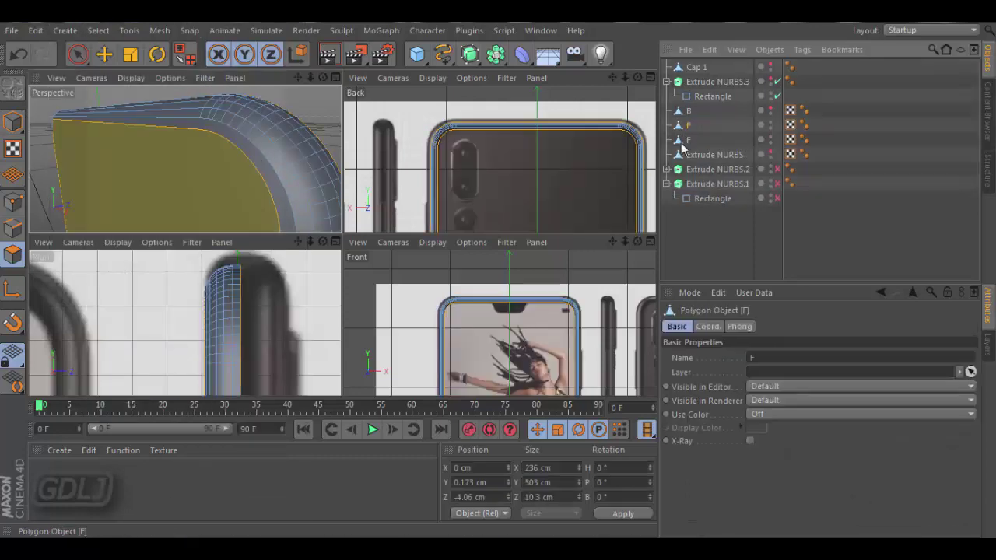
click(511, 127)
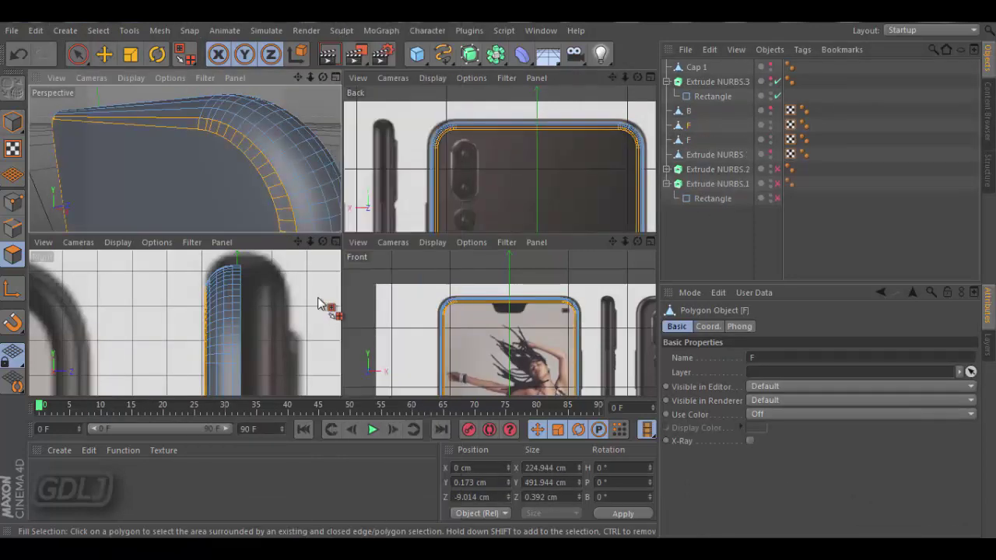
click(771, 129)
click(291, 160)
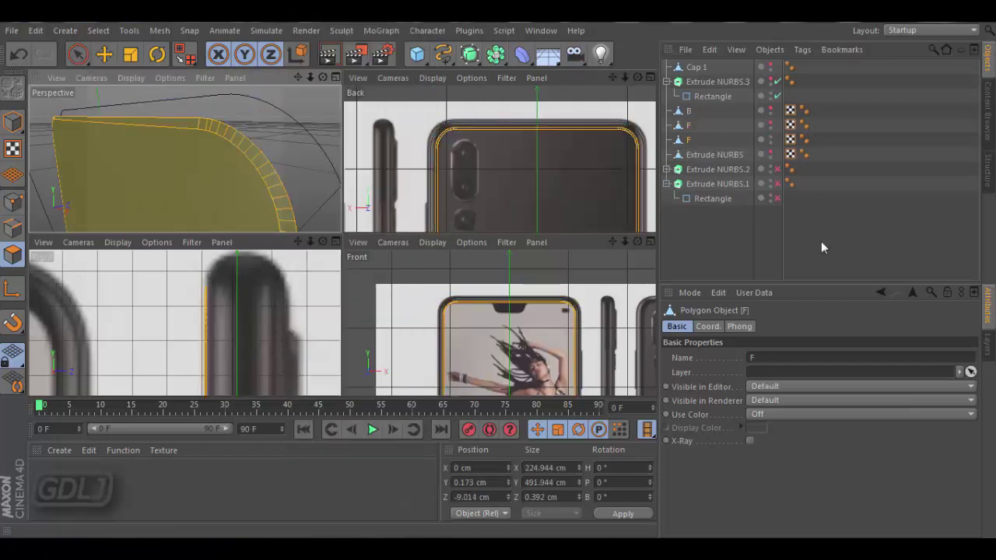
key(e)
scroll(184, 159, down, 3)
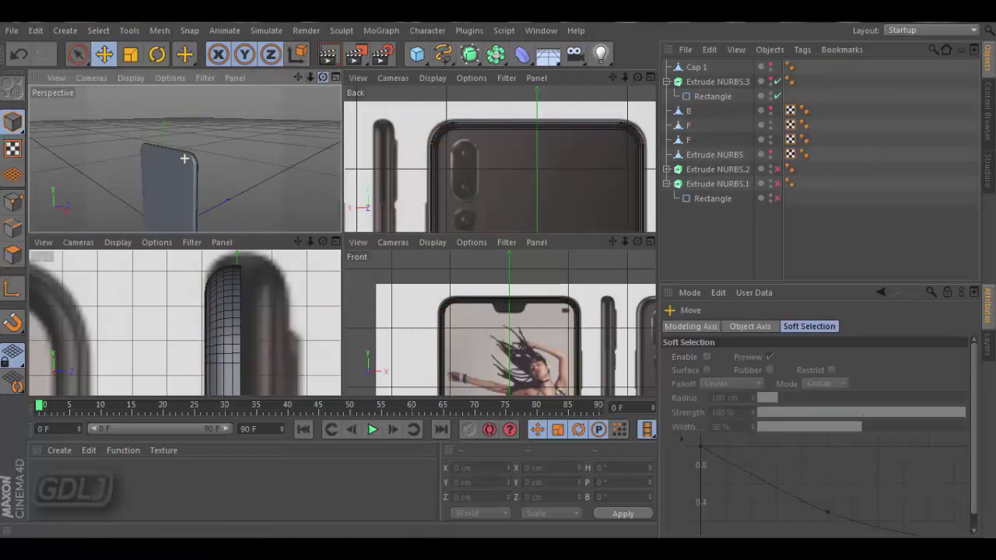
Step: Try a Boole object holding F.1, then undo back to the live Extrude NURBS.3
click(191, 171)
click(496, 53)
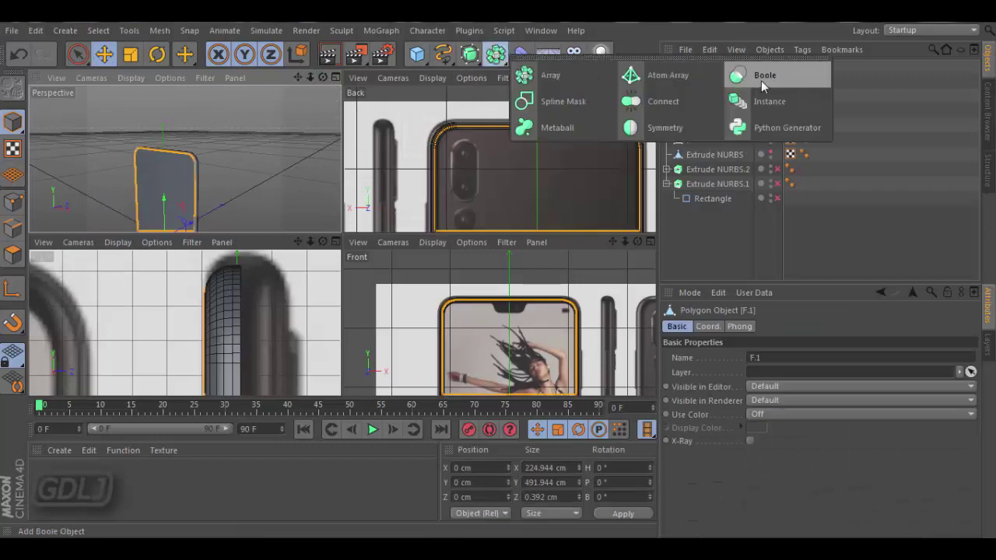
alt+click(763, 76)
click(681, 110)
key(c)
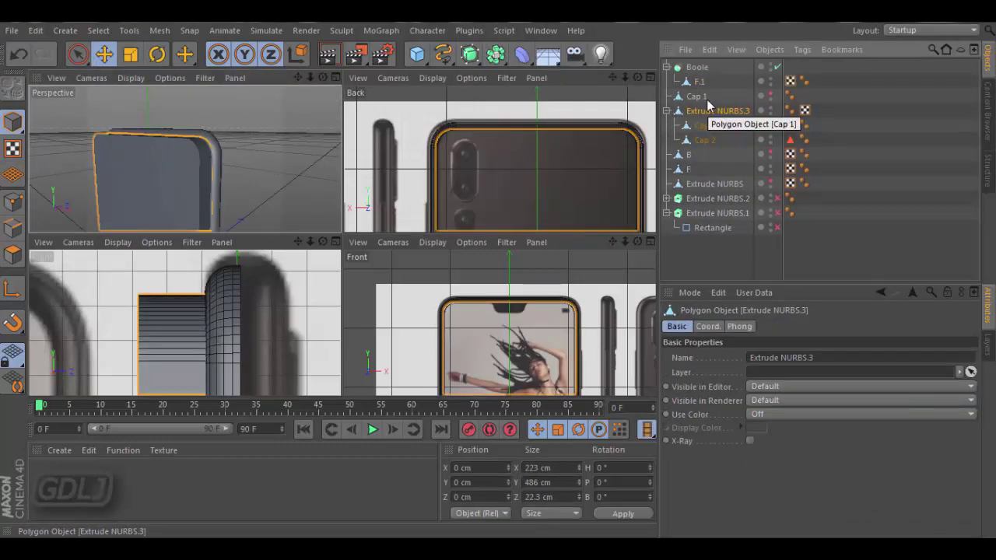
key(ctrl+z)
key(ctrl+z)
scroll(225, 160, up, 3)
click(214, 155)
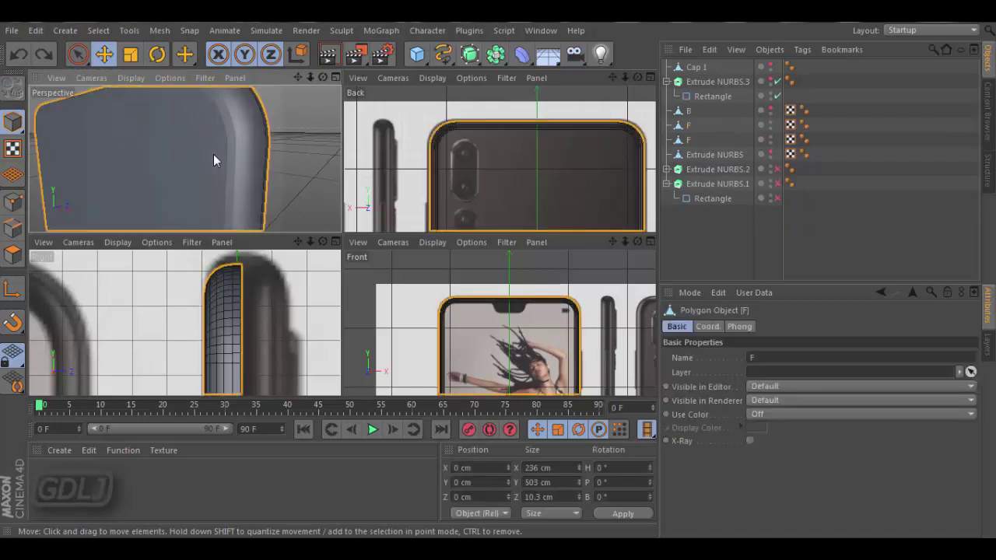
key(ctrl+z)
mouse_move(184, 158)
alt+mouse_down()
mouse_move(265, 236)
mouse_move(320, 107)
mouse_move(185, 159)
alt+mouse_up()
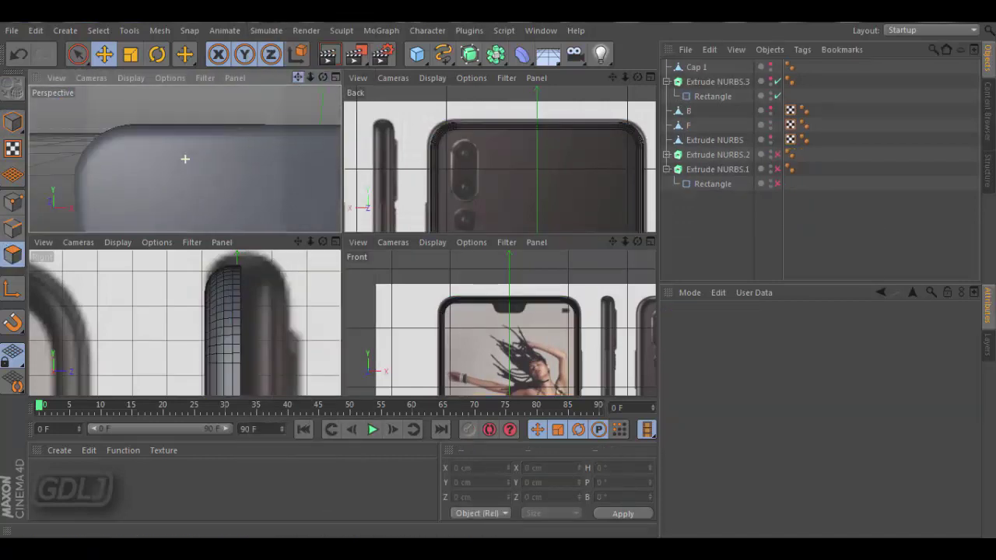
click(12, 31)
Step: Maximize the Front view, zoom to the notch and select the Cap 1 screen face
click(44, 152)
middle_click(593, 254)
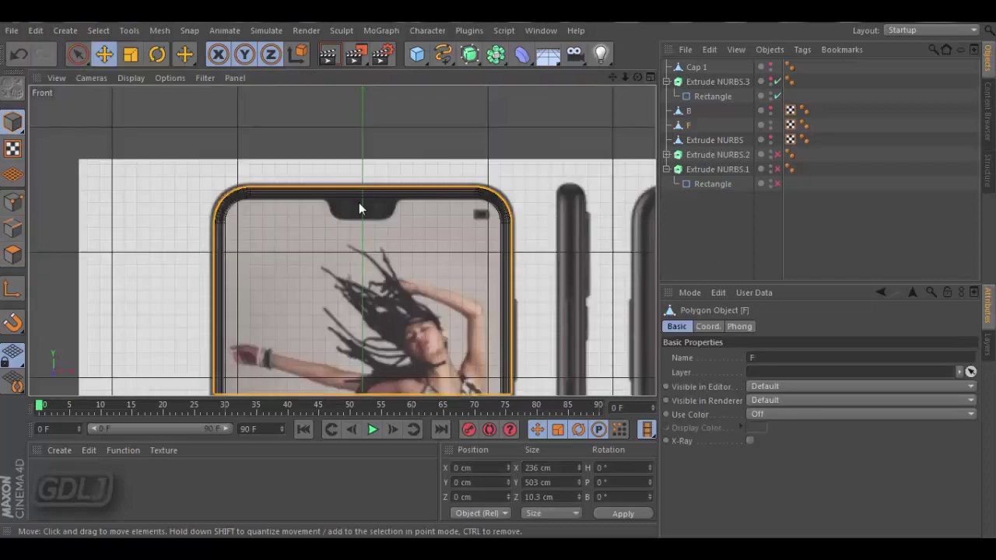
scroll(359, 208, up, 3)
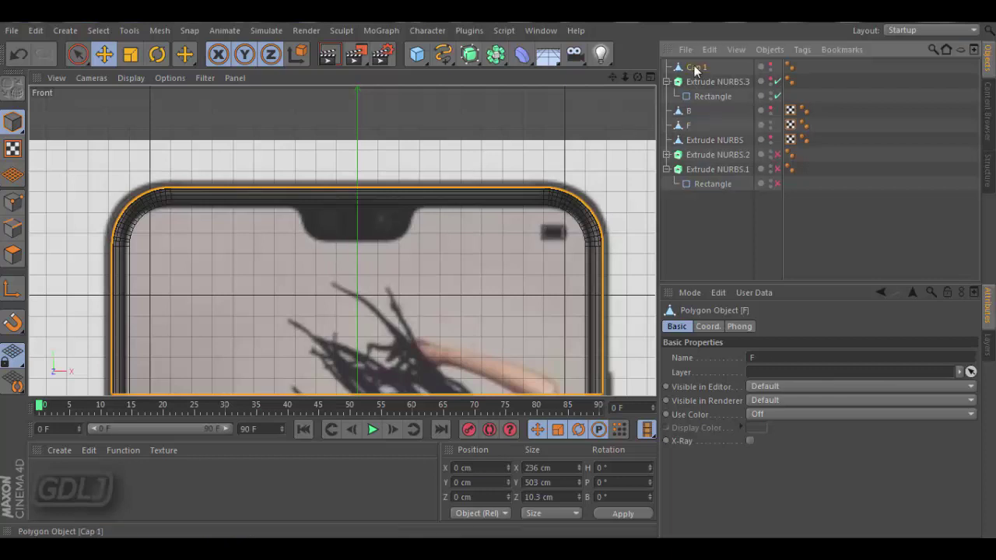
click(718, 82)
click(411, 225)
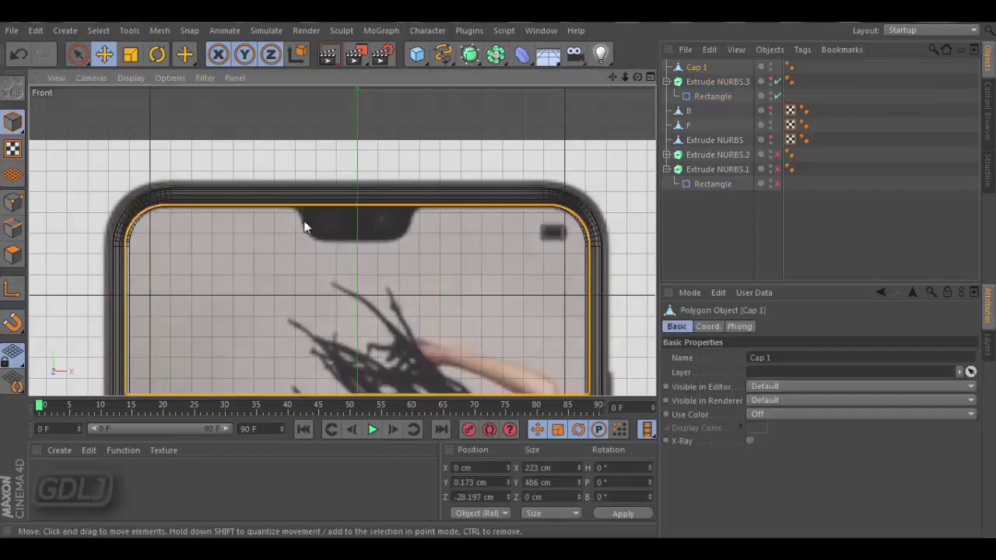
scroll(305, 222, up, 3)
Step: Set the Knife to Plane mode on the Y-Z plane with Slice on and 5 cuts
right_click(437, 179)
click(464, 170)
click(720, 345)
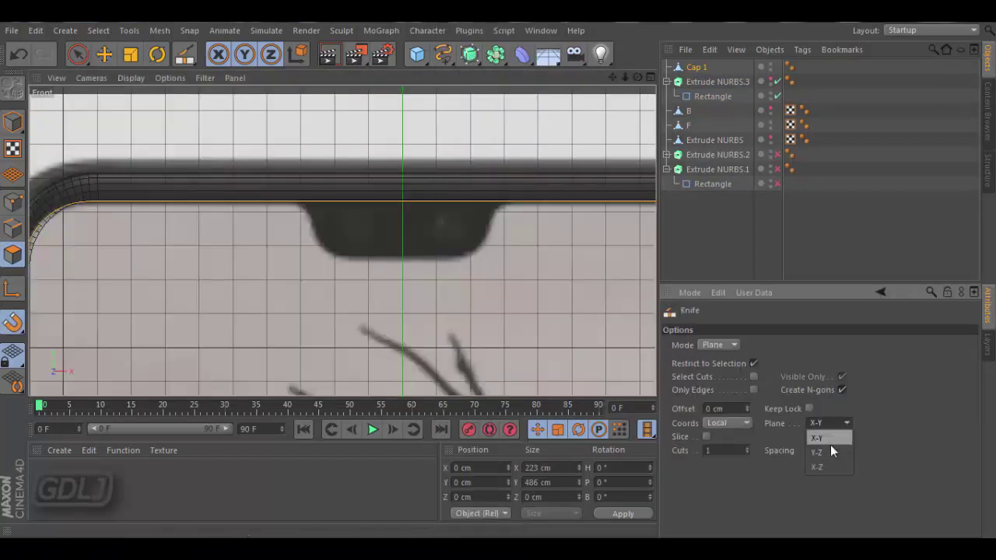
click(831, 450)
double_click(724, 450)
text(5)
click(706, 437)
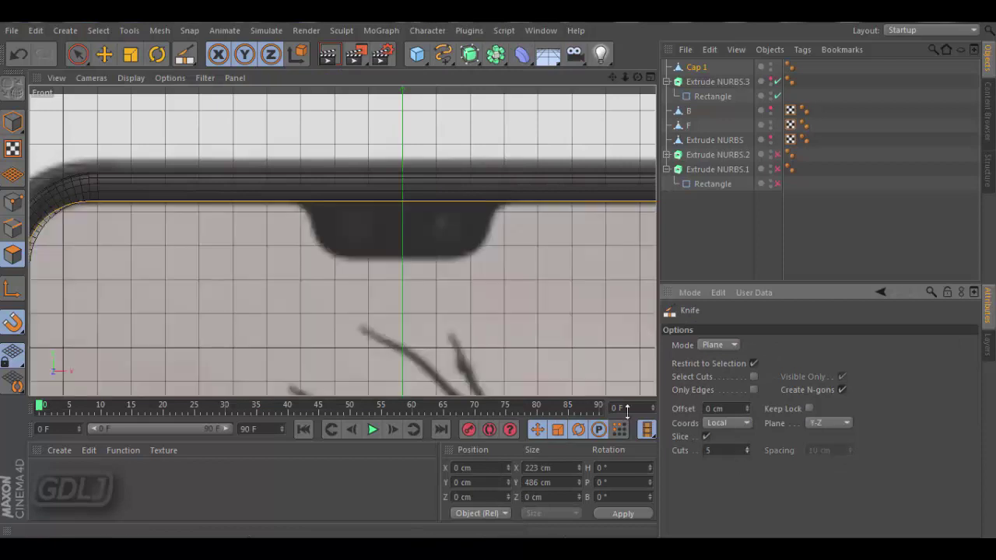
middle_click(558, 209)
key(F1)
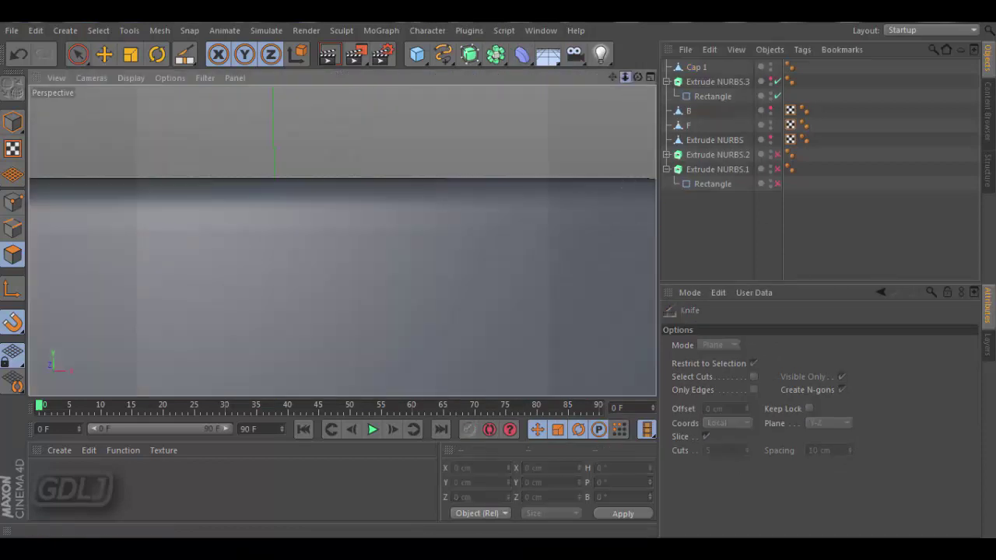
middle_click(340, 238)
middle_click(391, 267)
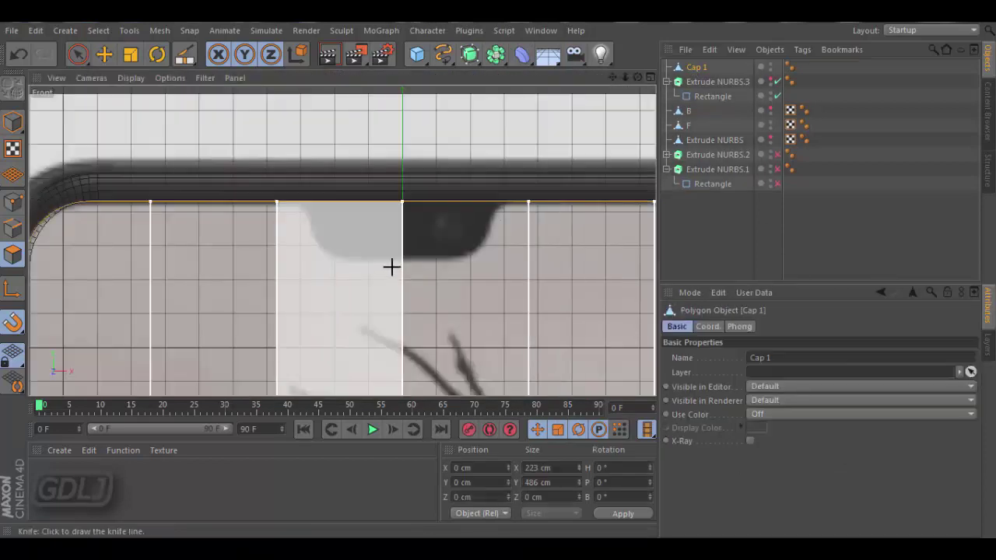
Step: Cut five vertical slices across the screen face, plus one X-Z cut below the notch
click(467, 234)
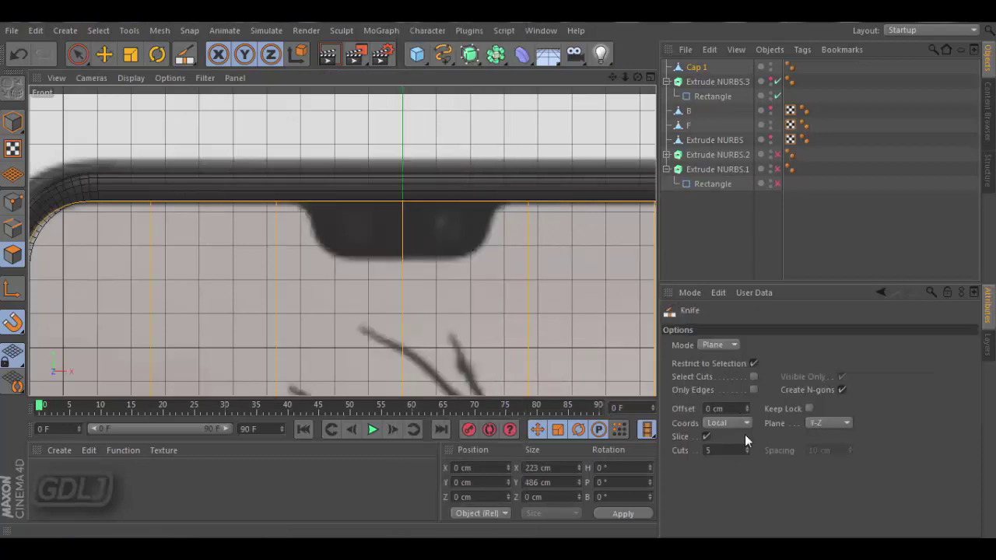
click(829, 456)
click(816, 422)
click(817, 467)
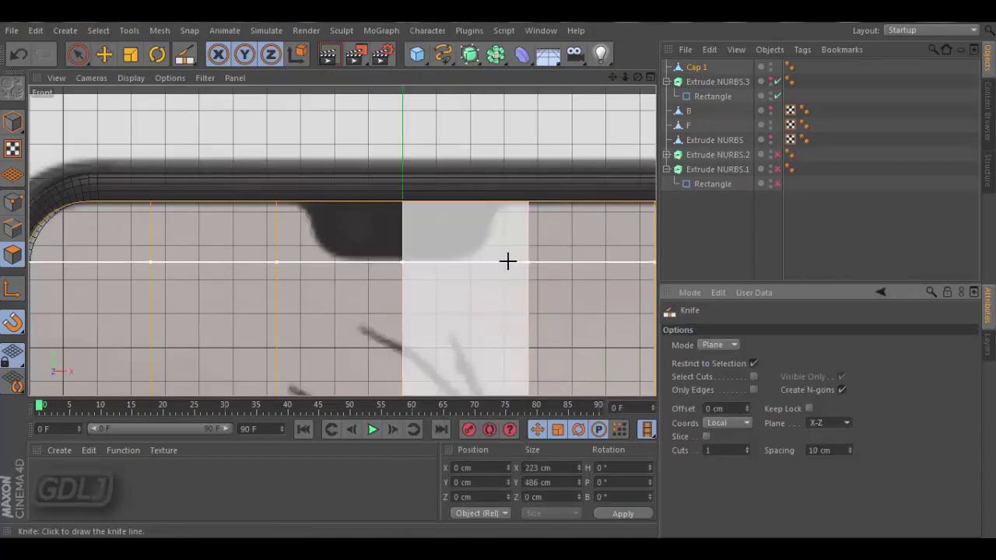
click(510, 260)
Step: Try bevelling the notch's right corner point
key(e)
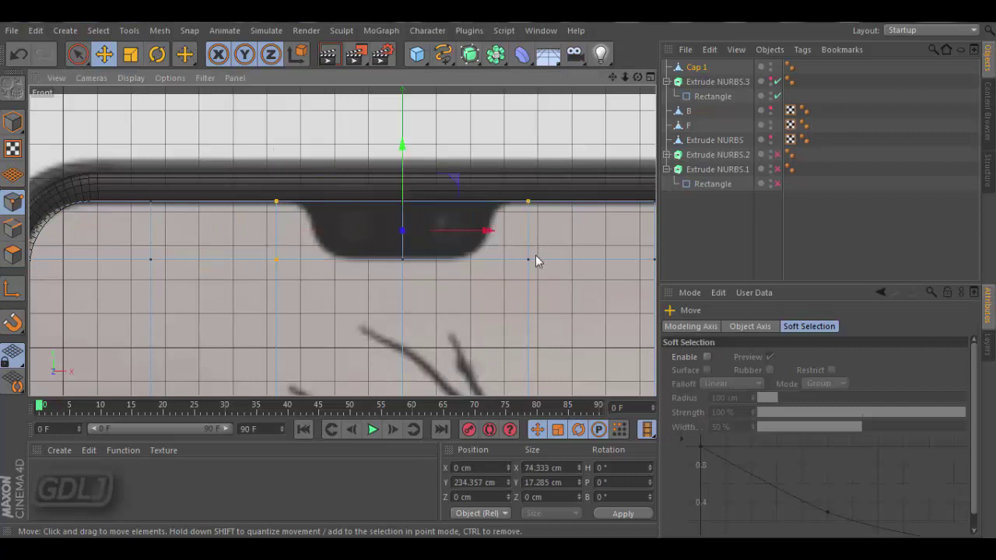
key(t)
scroll(429, 233, up, 2)
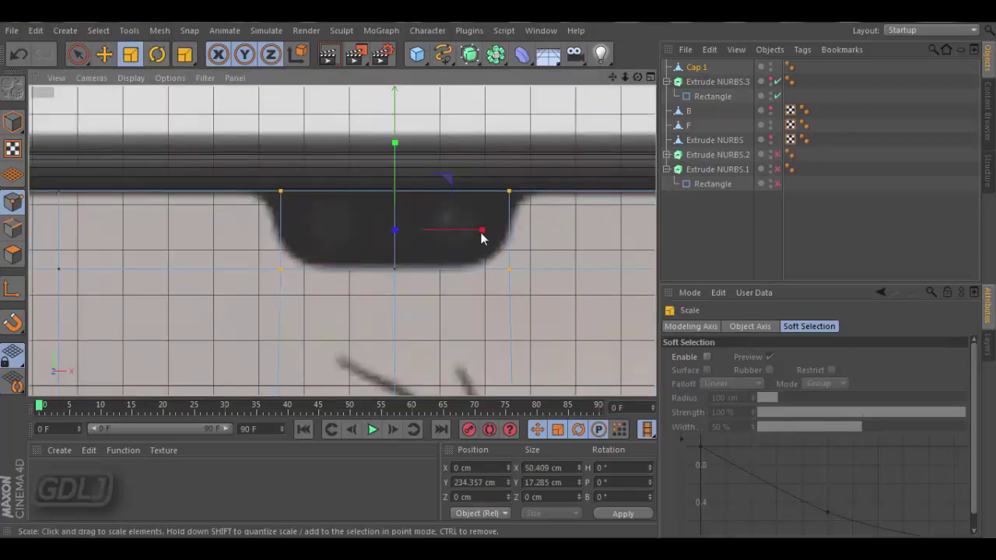
right_click(401, 195)
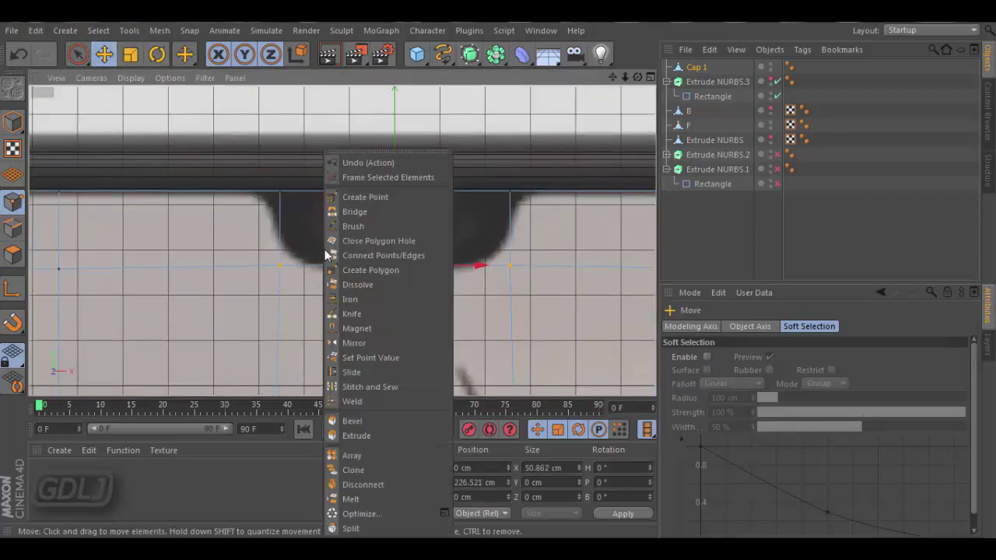
click(389, 400)
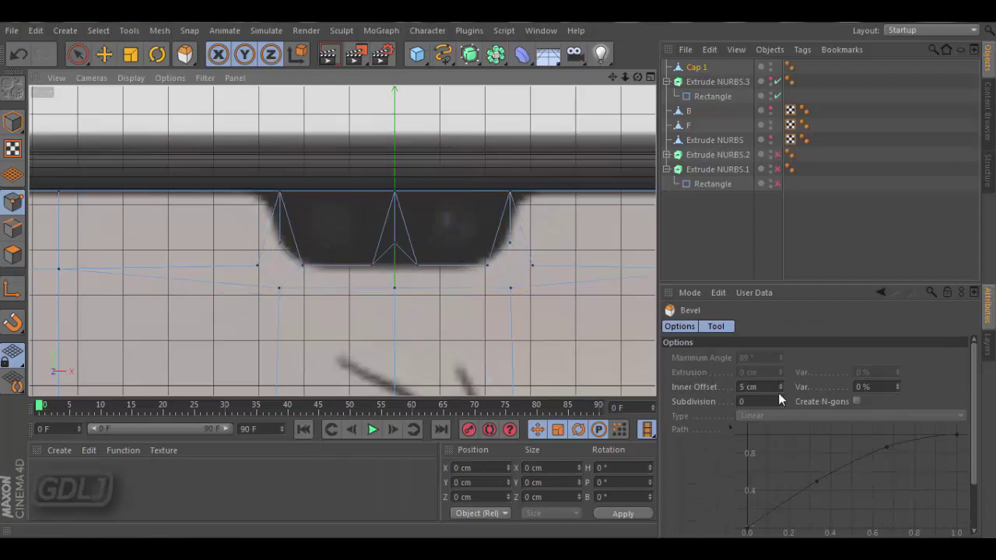
right_click(645, 424)
click(669, 422)
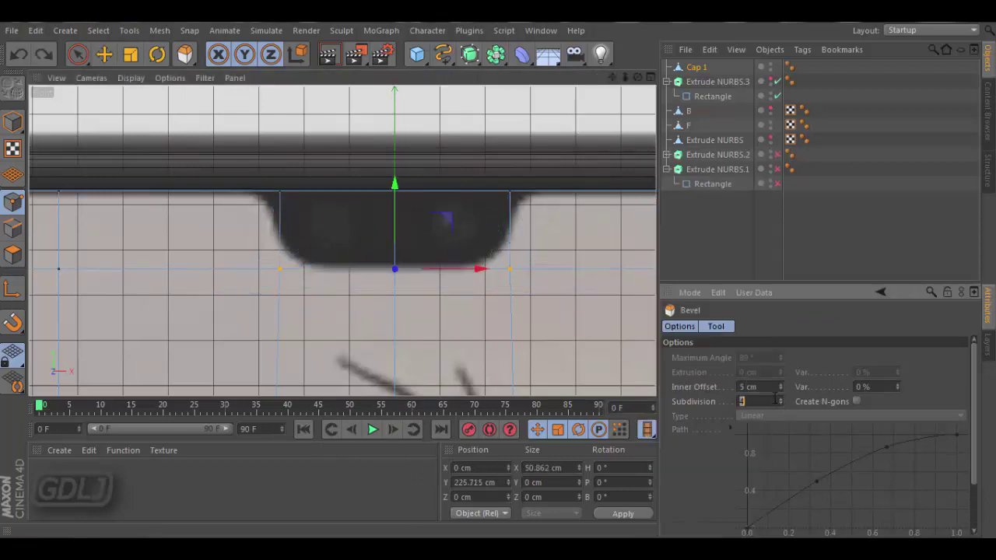
click(510, 269)
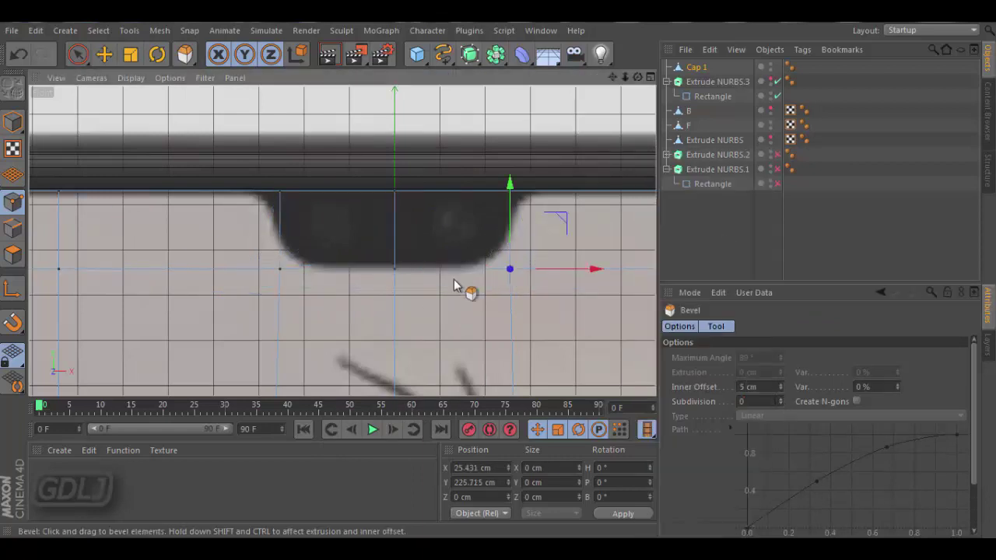
key(e)
Step: Undo the notch corner bevel and pick a polygon of the screen cap
click(12, 30)
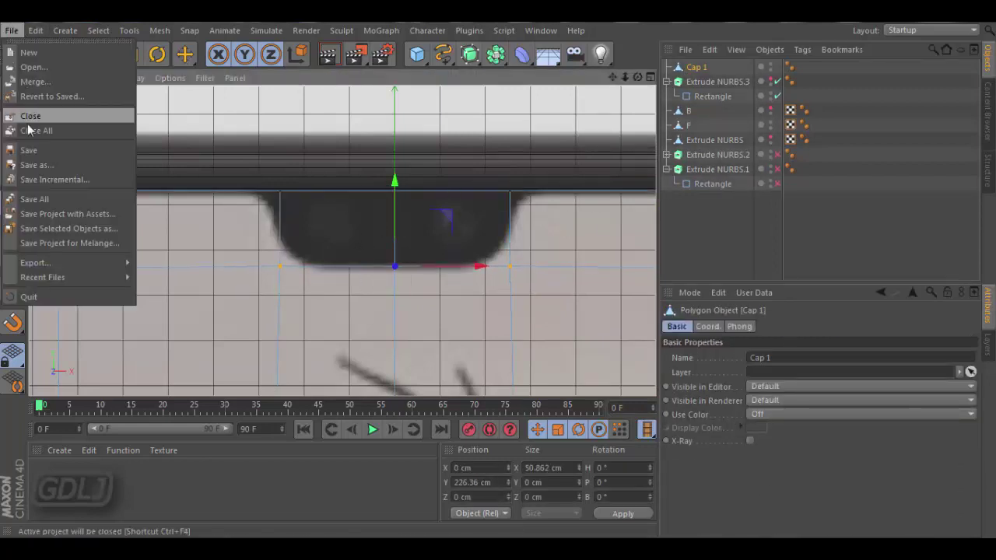
key(Escape)
click(280, 191)
key(space)
right_click(425, 152)
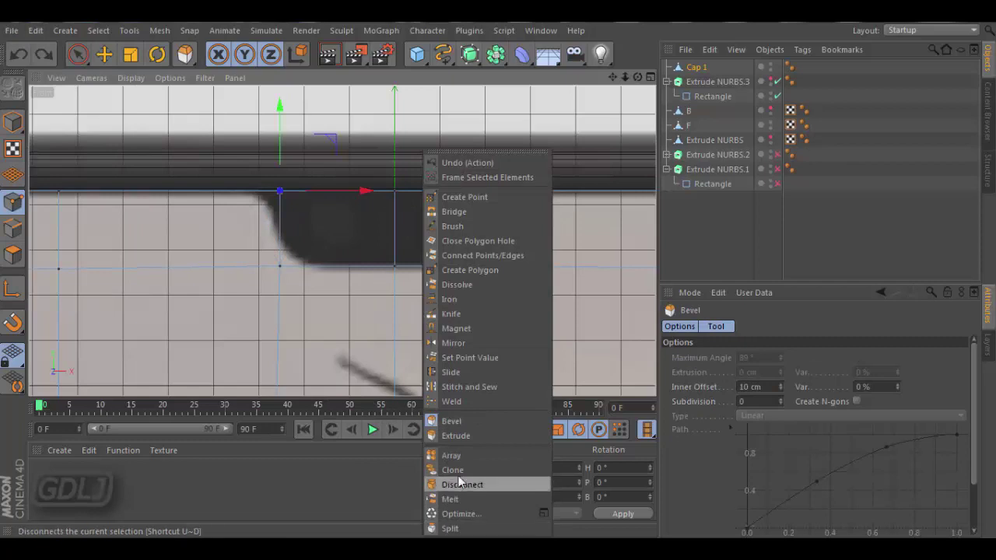
click(467, 163)
click(104, 57)
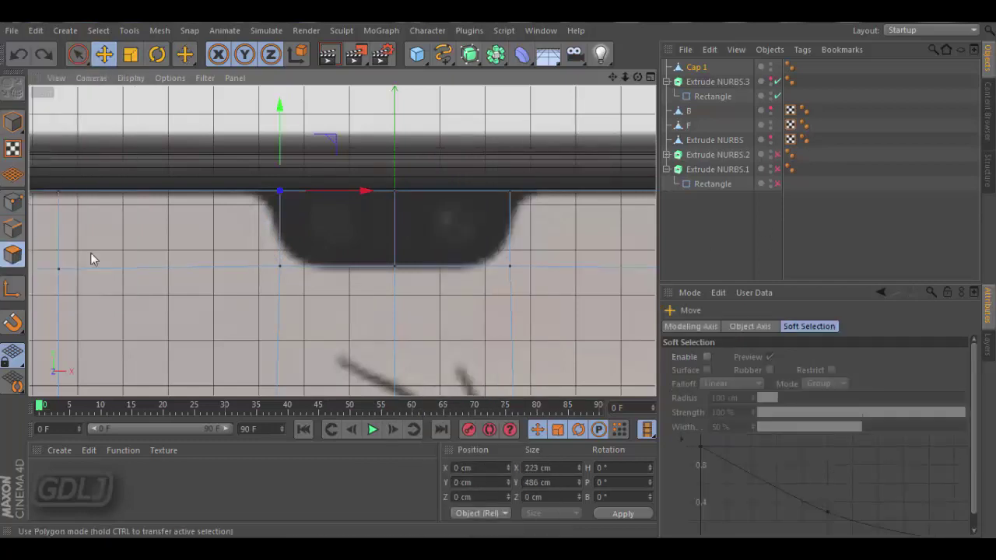
click(12, 255)
right_click(316, 337)
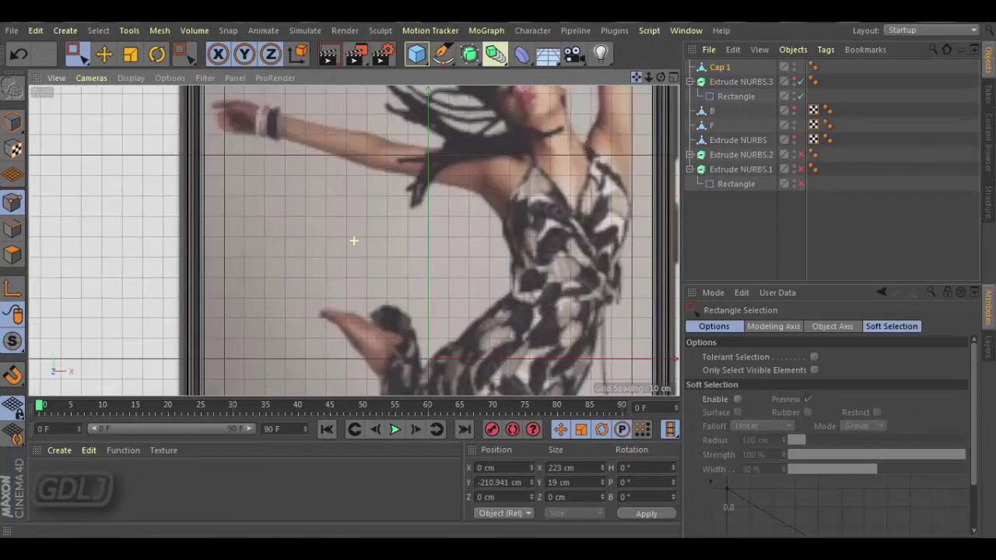
Step: Box-select the points along the screen cap's bottom edge and corners
key(e)
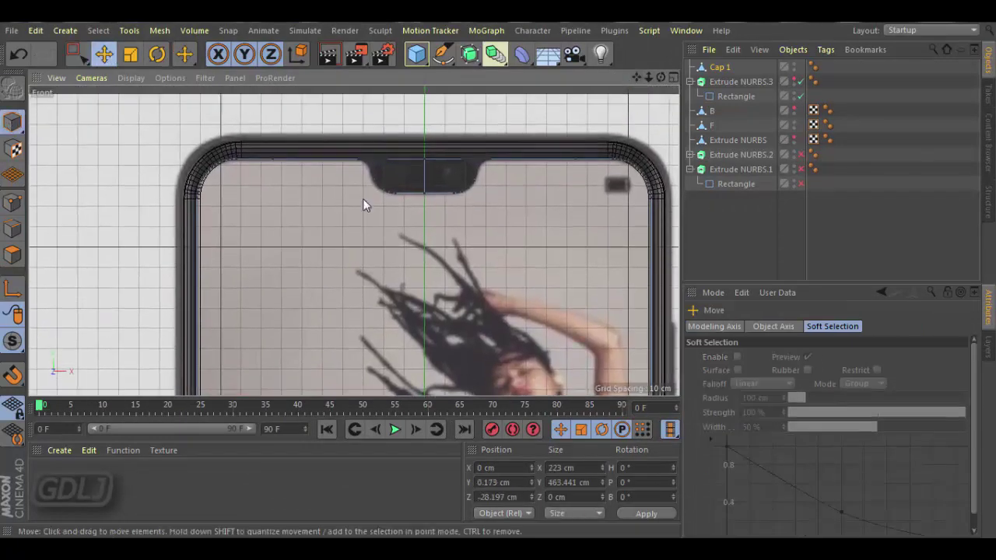
drag(649, 77, 454, 246)
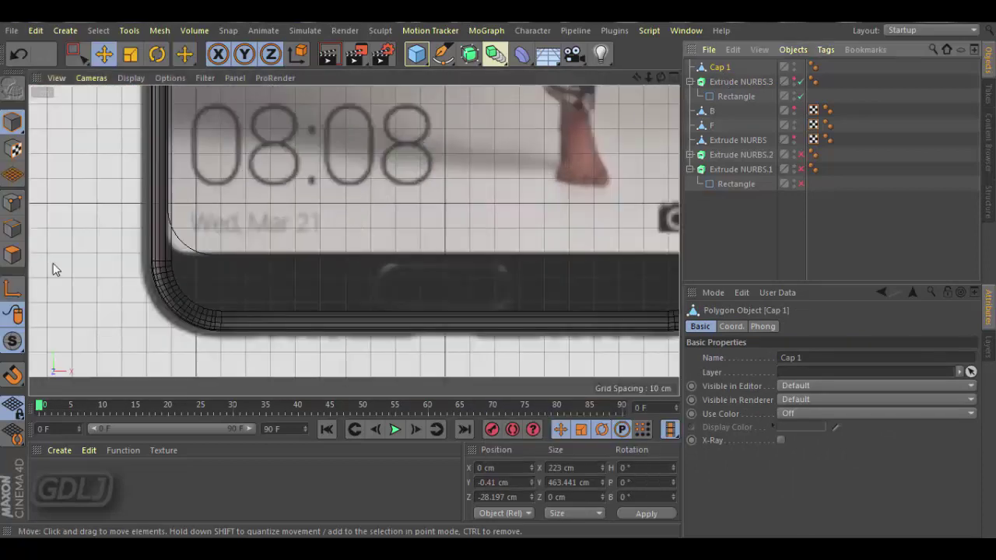
key(Return)
click(74, 53)
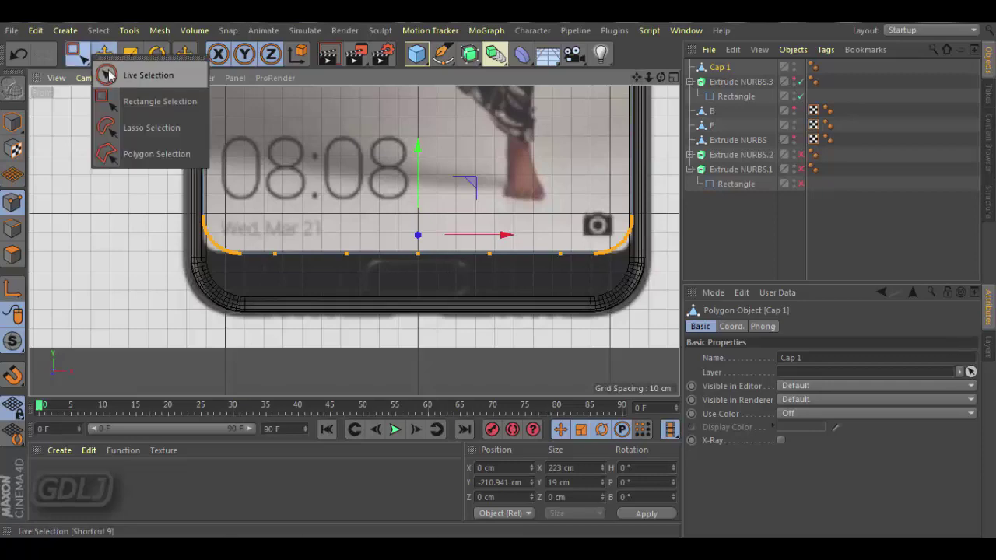
click(159, 101)
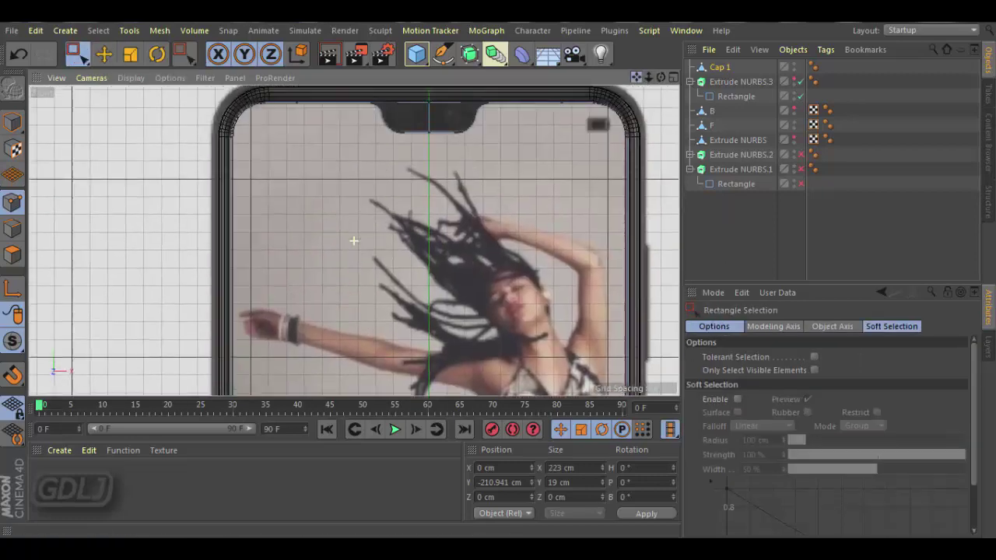
scroll(177, 229, up, 5)
drag(234, 148, 283, 198)
scroll(283, 198, down, 5)
scroll(467, 171, up, 5)
drag(434, 144, 588, 176)
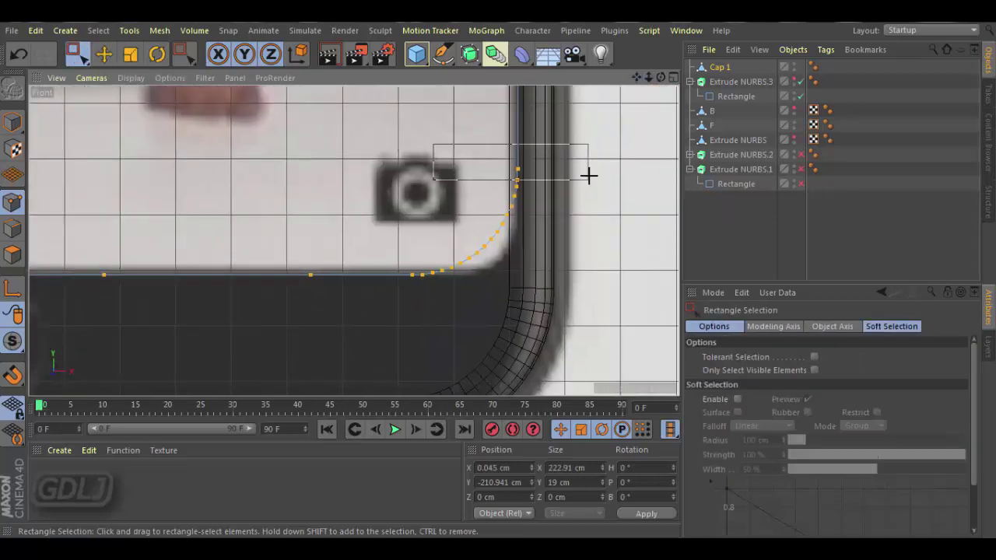
drag(471, 174, 474, 176)
Step: Lower the bottom edge to about Y −219.7 cm and bevel its corners by 8 cm
key(e)
scroll(239, 134, down, 3)
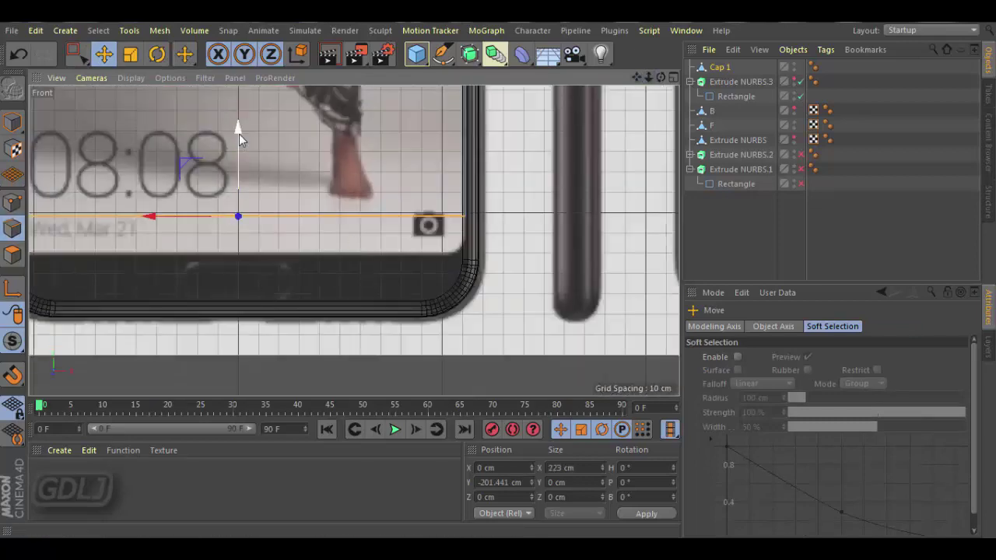
drag(637, 77, 730, 90)
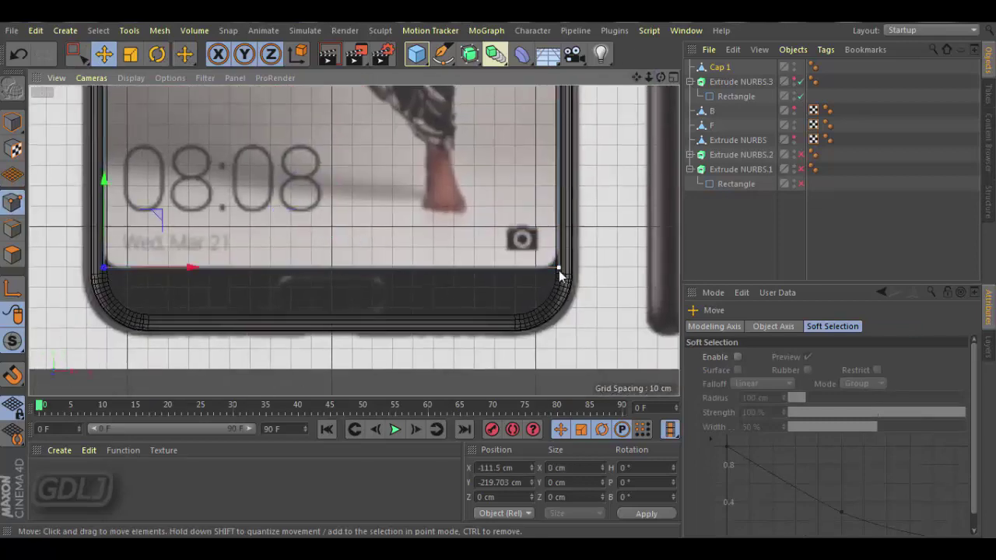
key(m)
key(s)
scroll(488, 296, up, 4)
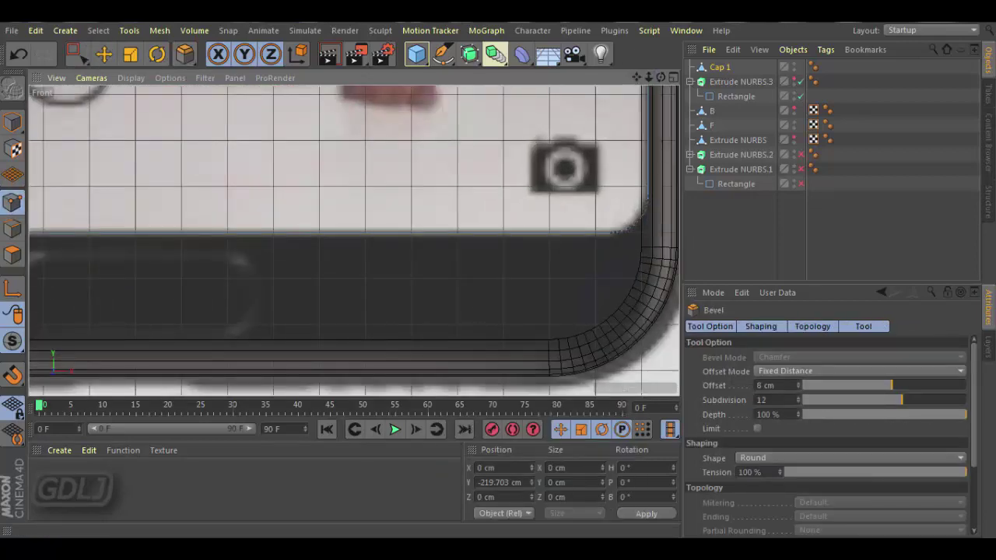
scroll(351, 233, down, 4)
drag(637, 78, 658, 82)
key(9)
key(0)
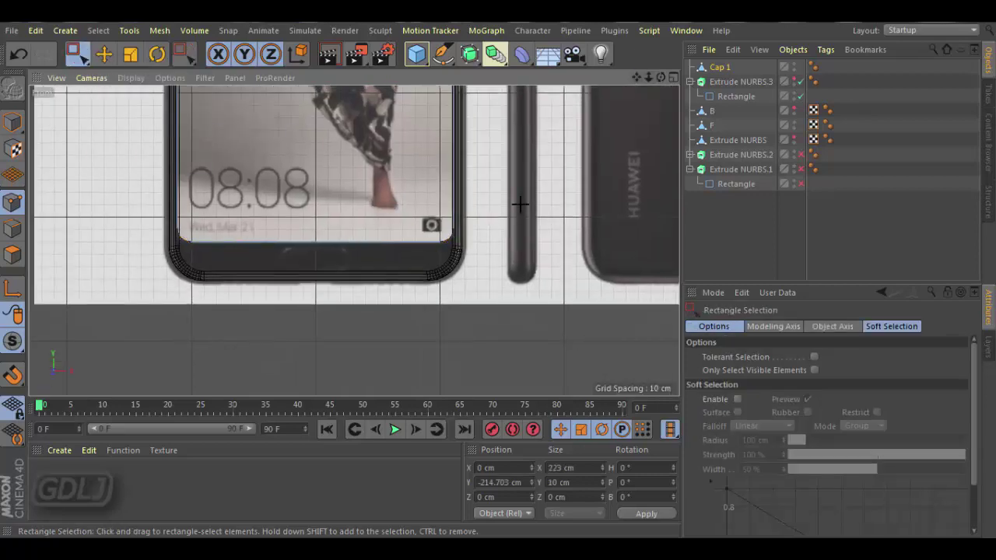
scroll(332, 123, up, 4)
scroll(333, 123, down, 3)
Step: Fill-select Cap 1's screen polygons, including the notch area
key(e)
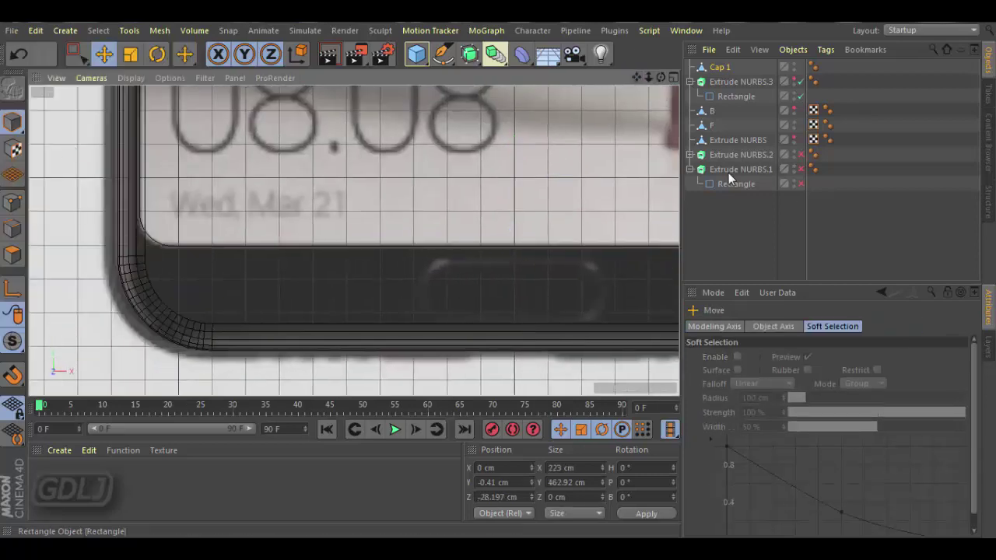
middle_click(350, 77)
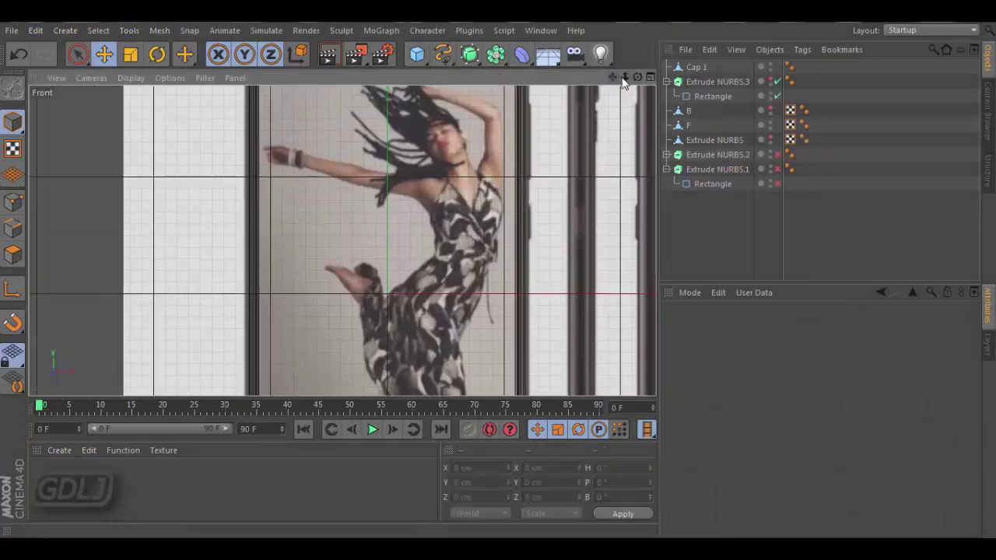
middle_click(624, 83)
middle_click(340, 74)
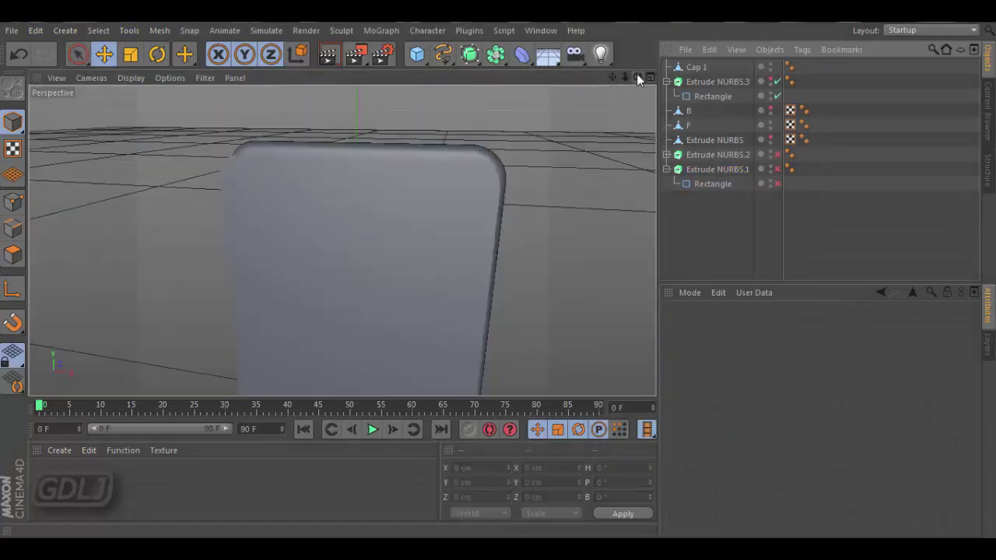
click(697, 67)
click(98, 31)
click(134, 160)
click(98, 30)
click(126, 174)
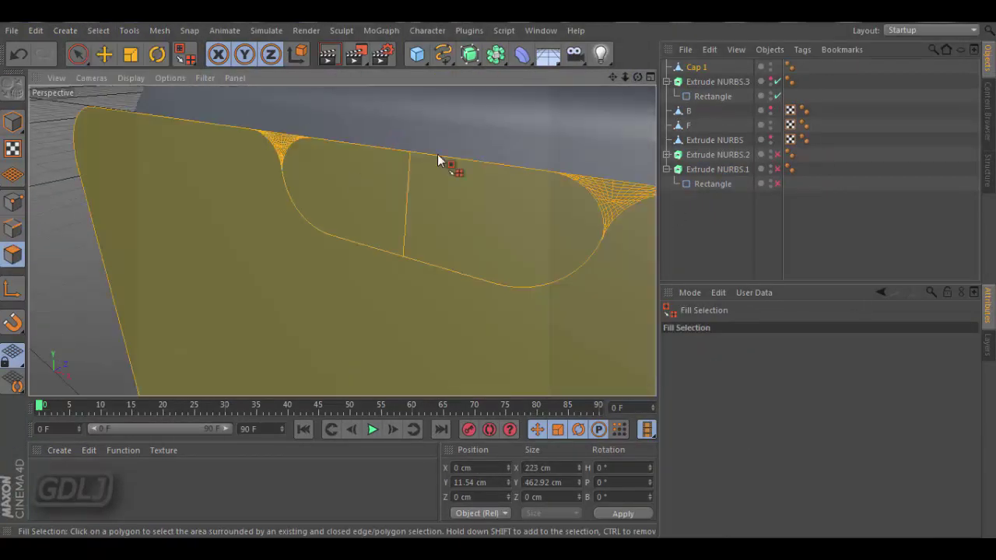
click(438, 161)
click(650, 77)
click(650, 242)
scroll(396, 164, up, 5)
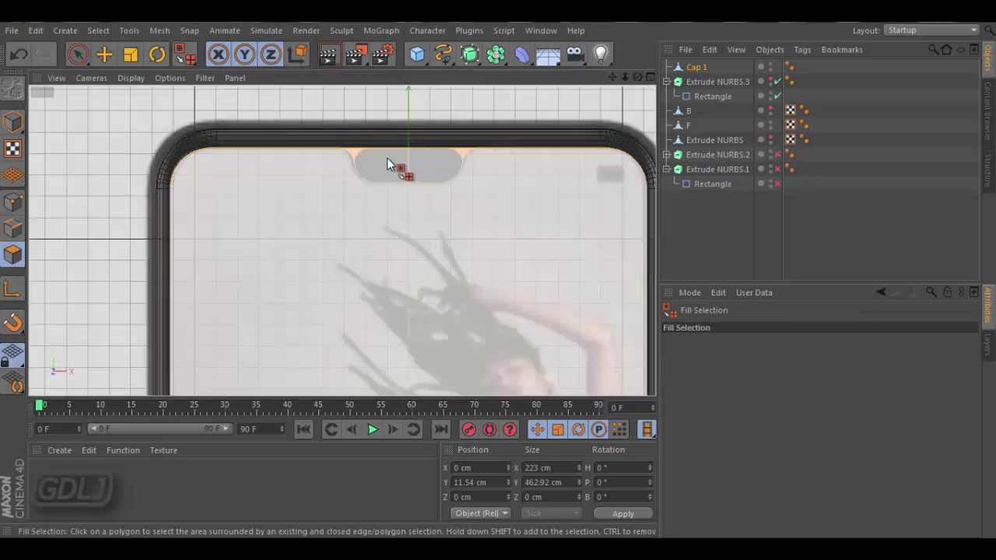
scroll(328, 163, up, 3)
key(e)
Step: Split off the selected screen polygons and check the result in Perspective view
right_click(729, 181)
click(298, 170)
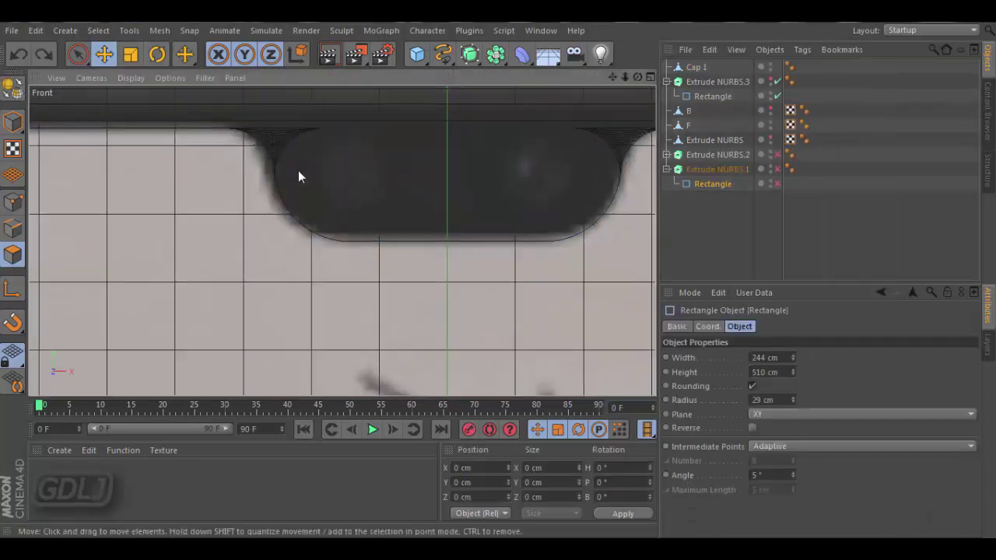
click(688, 125)
click(696, 67)
scroll(247, 240, down, 3)
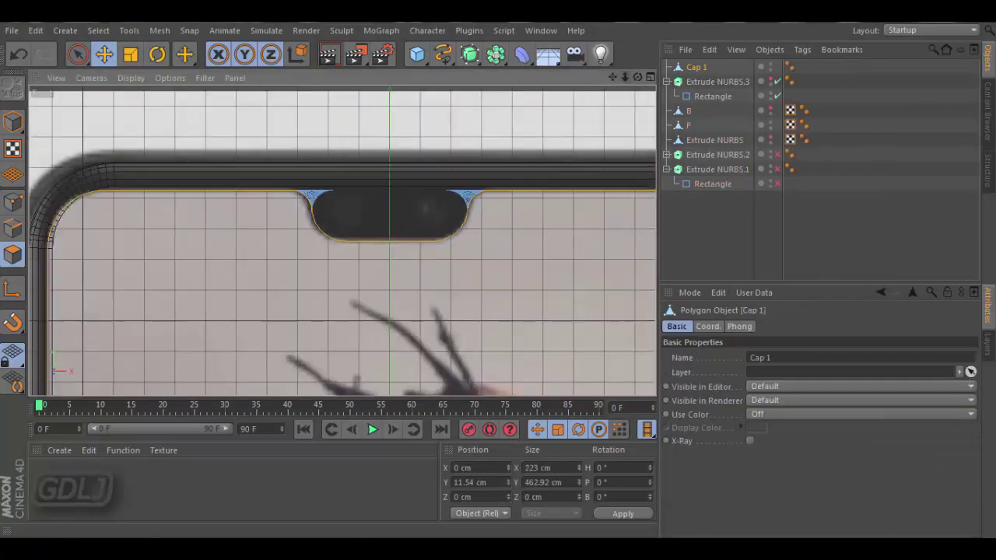
right_click(245, 233)
right_click(390, 234)
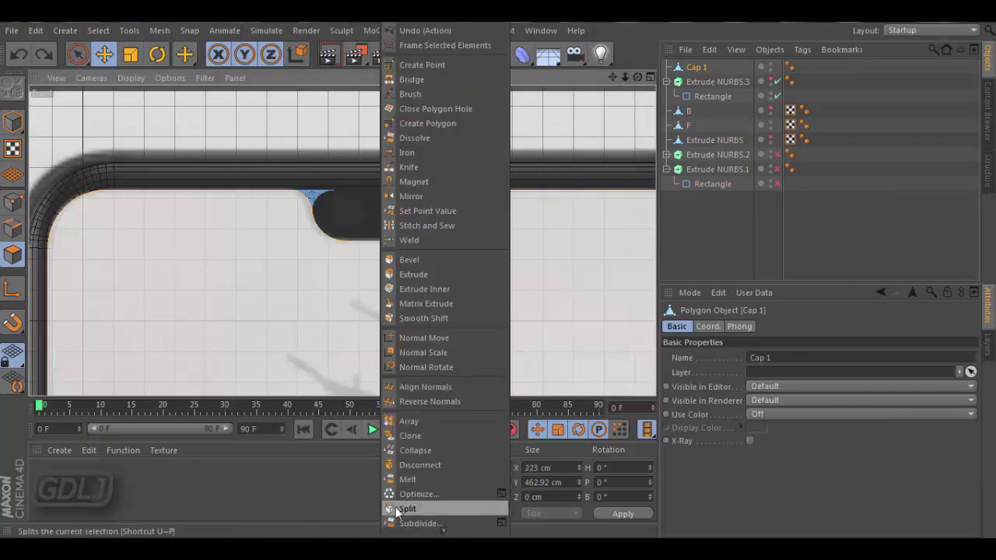
click(395, 504)
middle_click(260, 129)
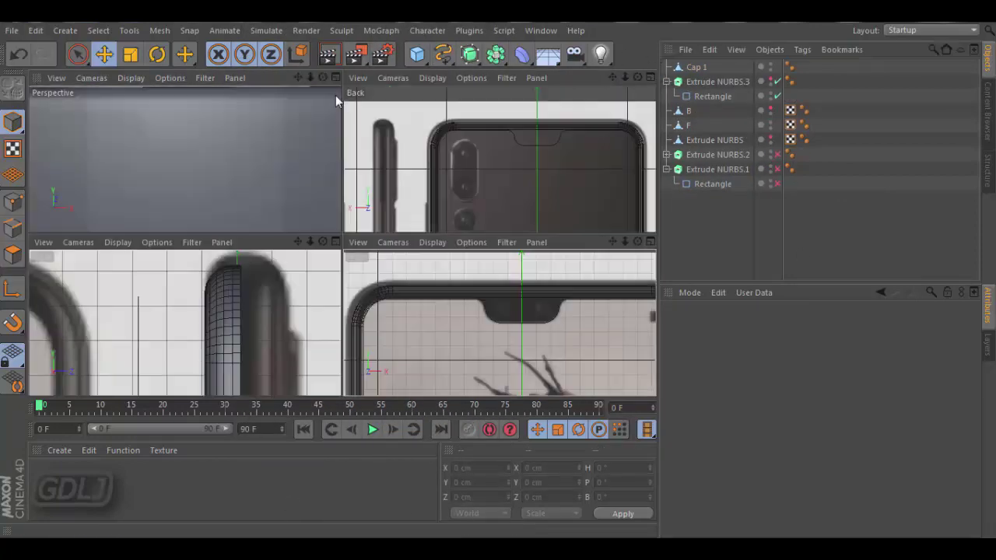
middle_click(233, 156)
mouse_move(625, 77)
mouse_down()
mouse_move(611, 83)
mouse_move(637, 77)
mouse_up()
click(696, 67)
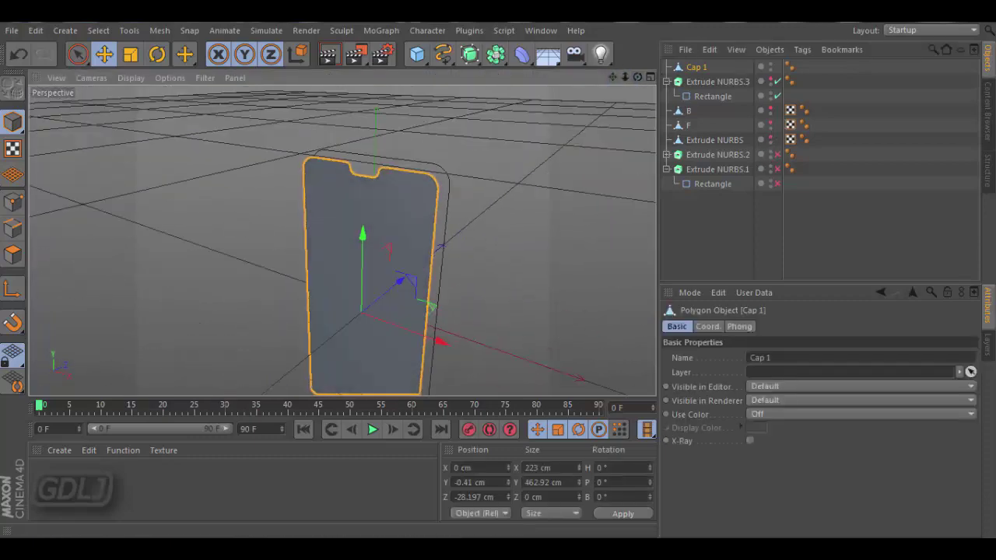
Step: Duplicate Cap 1, put F and Cap 1.1 under a Boole, and make it editable
key(ctrl+c)
key(ctrl+v)
alt+drag(470, 53, 734, 73)
drag(693, 154, 697, 69)
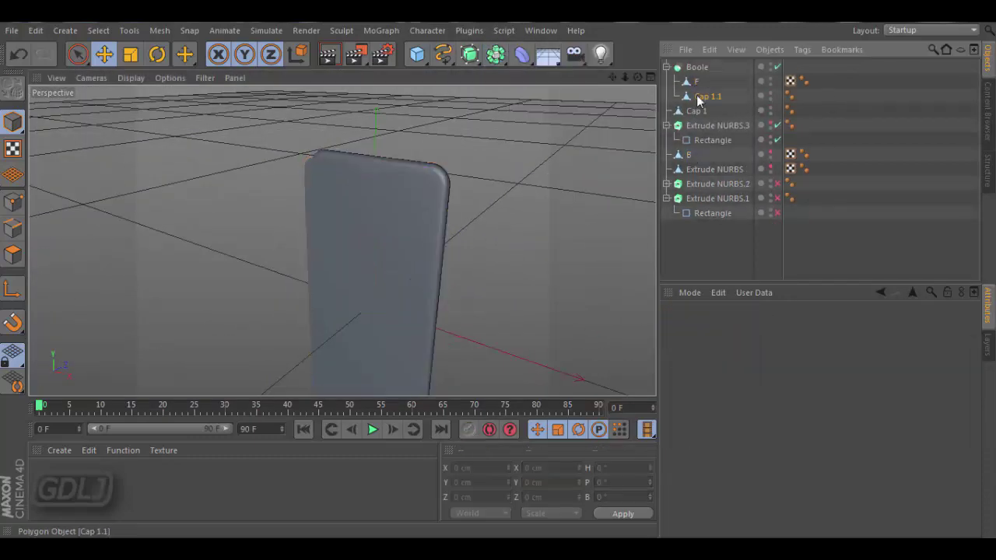
click(697, 95)
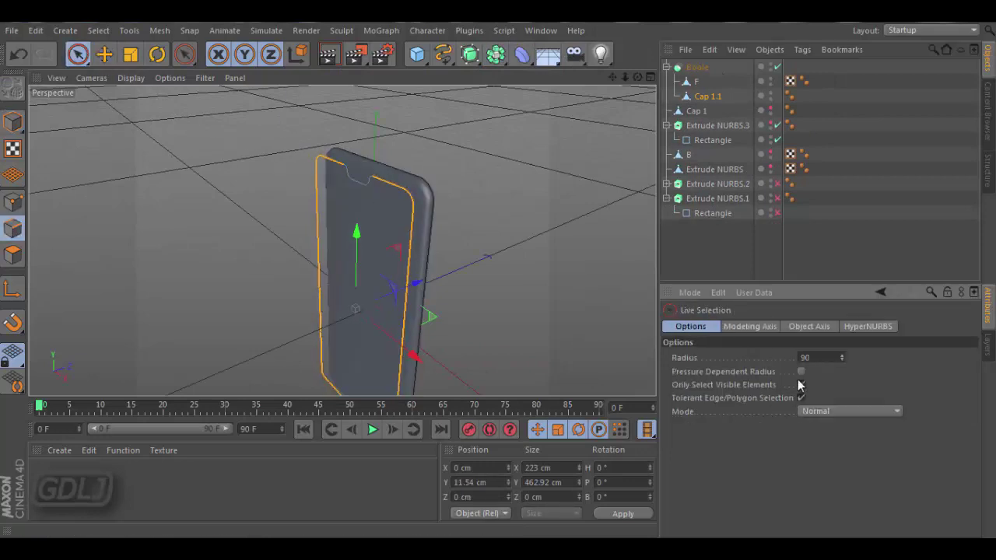
alt+drag(618, 112, 594, 325)
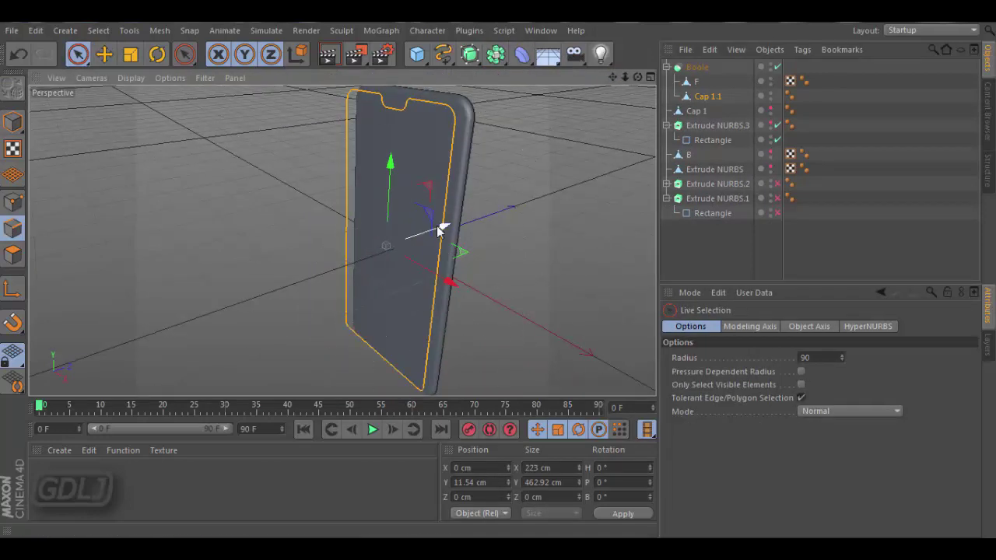
click(704, 82)
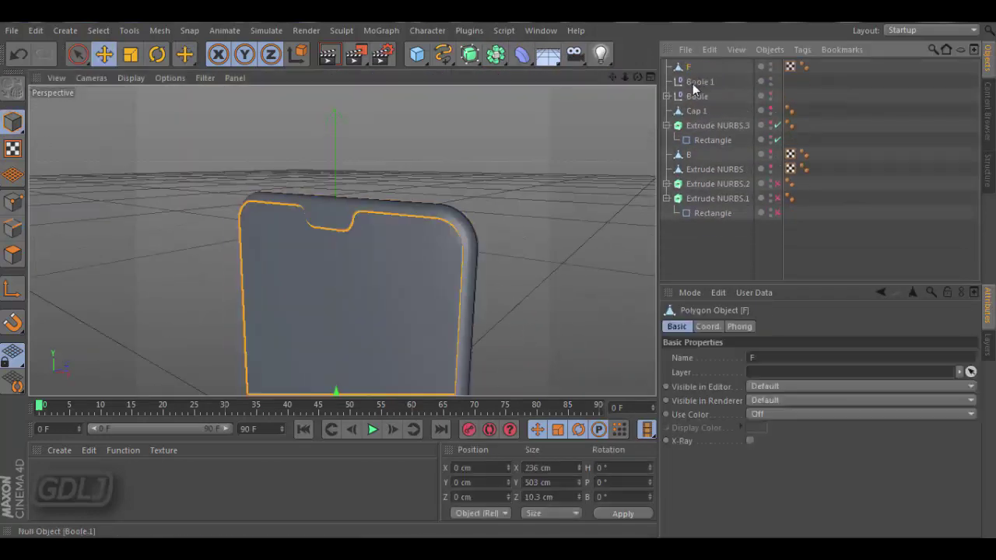
key(c)
Step: Orbit around the baked F.1 to inspect the carved notched screen shape
alt+drag(577, 95, 545, 233)
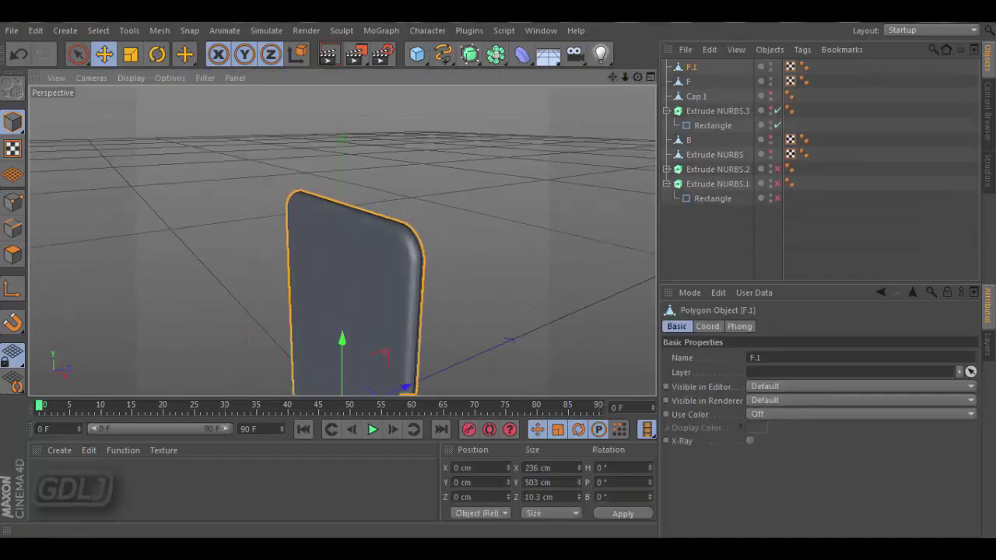
drag(470, 332, 448, 351)
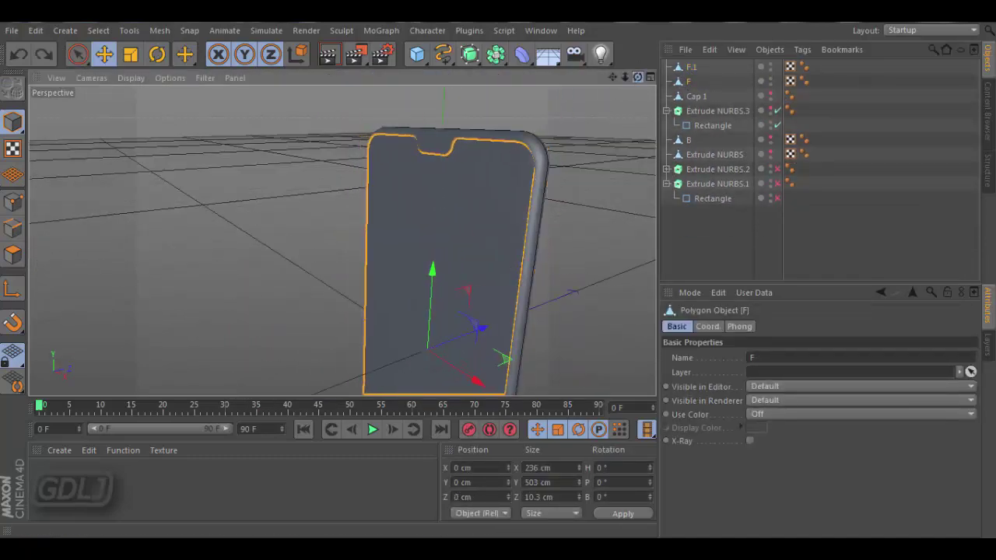
alt+drag(350, 234, 428, 233)
drag(635, 78, 653, 102)
click(130, 78)
click(341, 240)
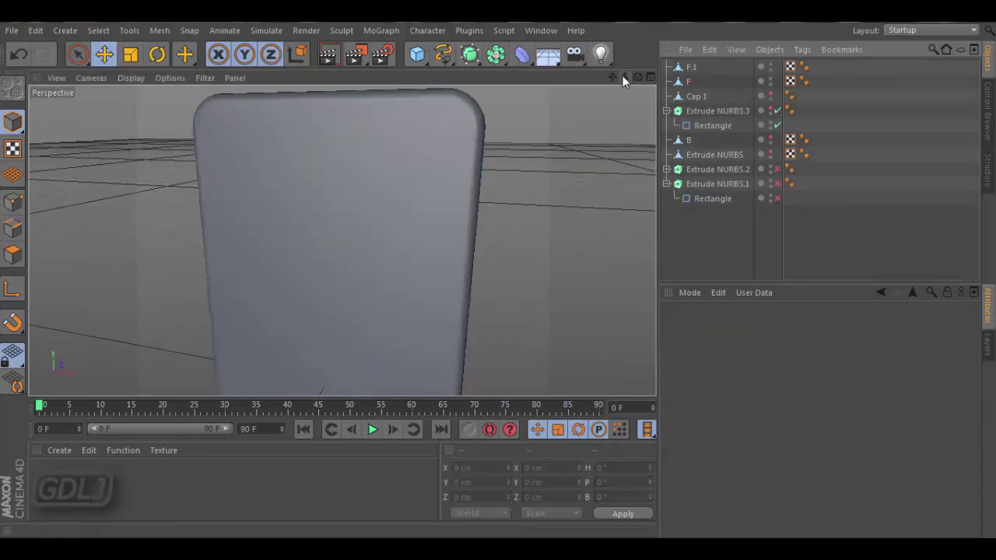
Step: Delete Cap 1 and render a preview of the phone from a lower angle
click(698, 98)
key(Delete)
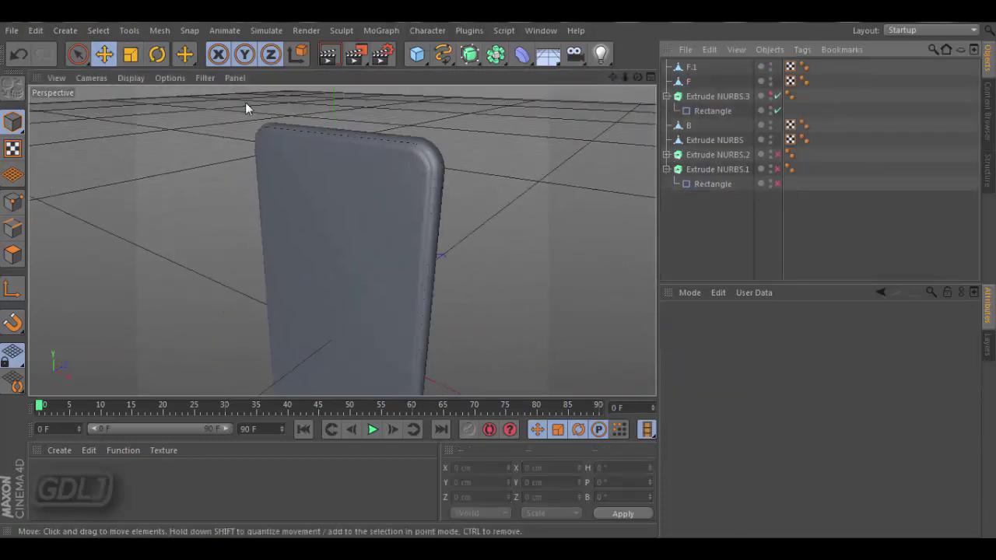
drag(636, 78, 376, 141)
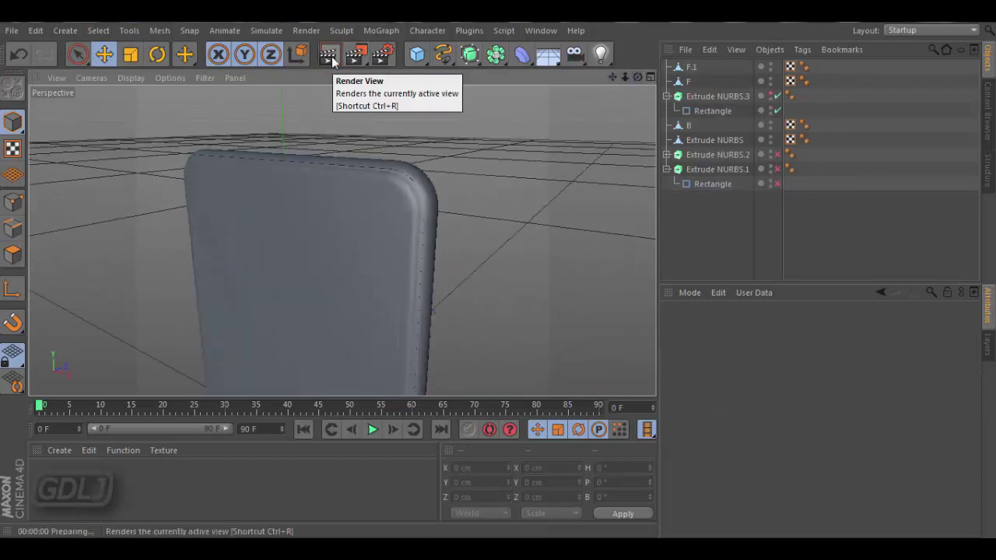
click(791, 106)
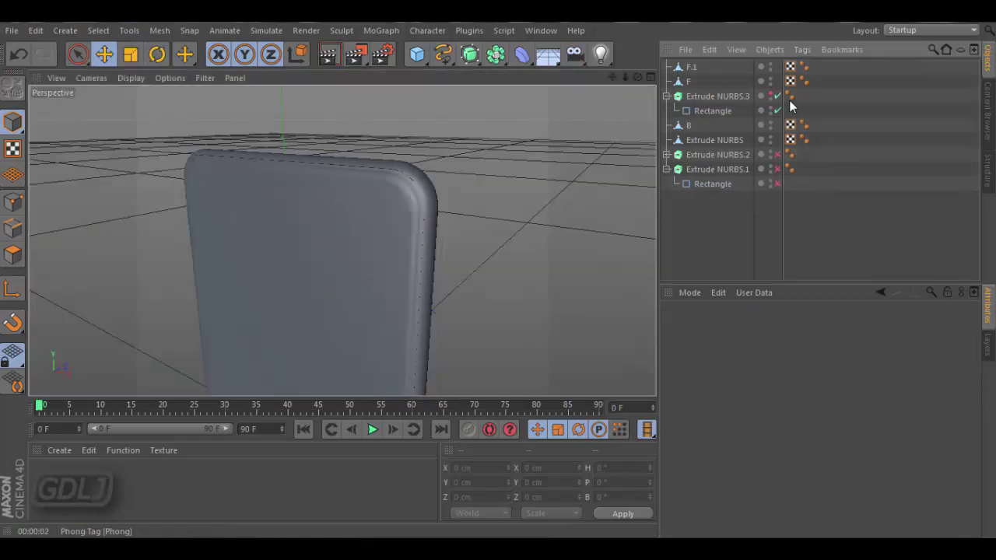
Step: Add Ambient Occlusion to the render settings and apply a new material to screen F
click(328, 53)
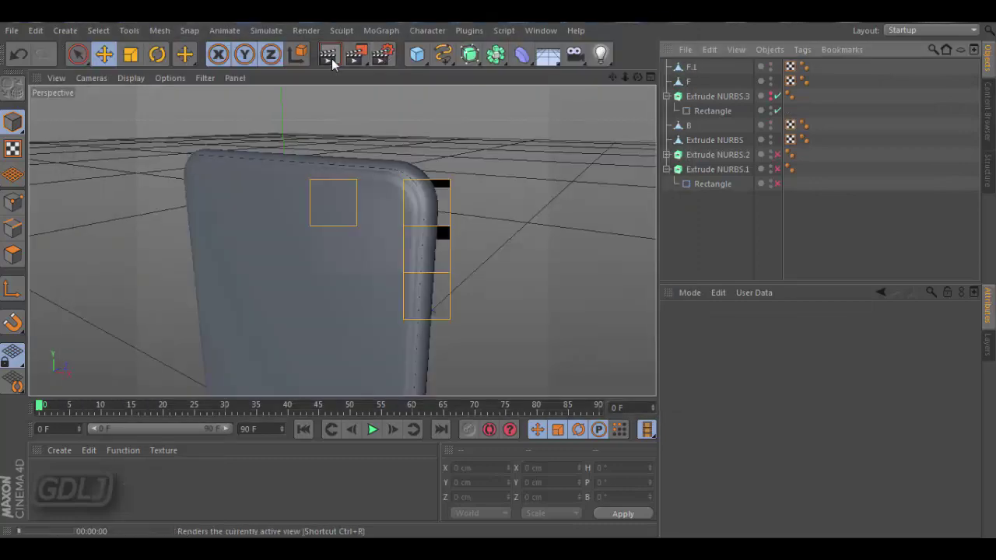
click(331, 58)
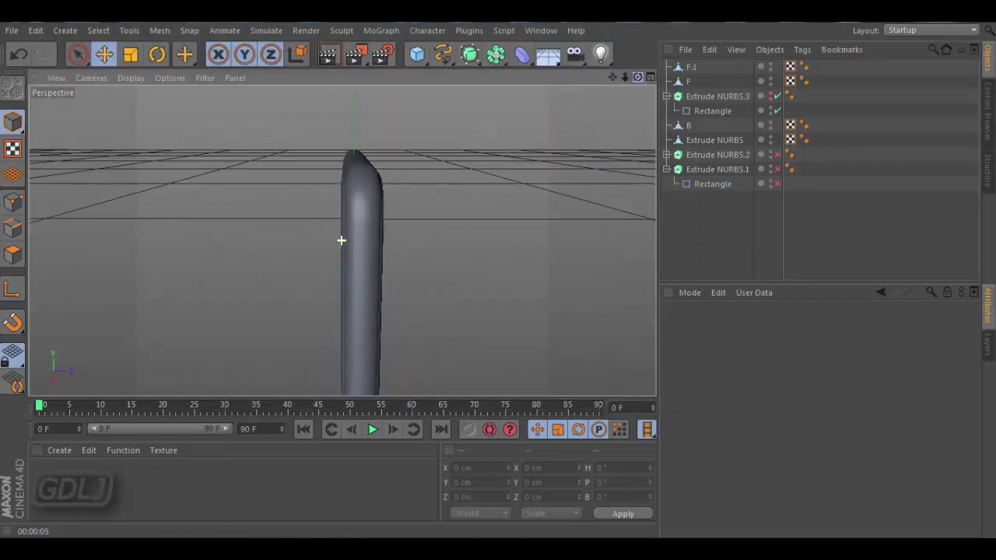
drag(51, 487, 817, 81)
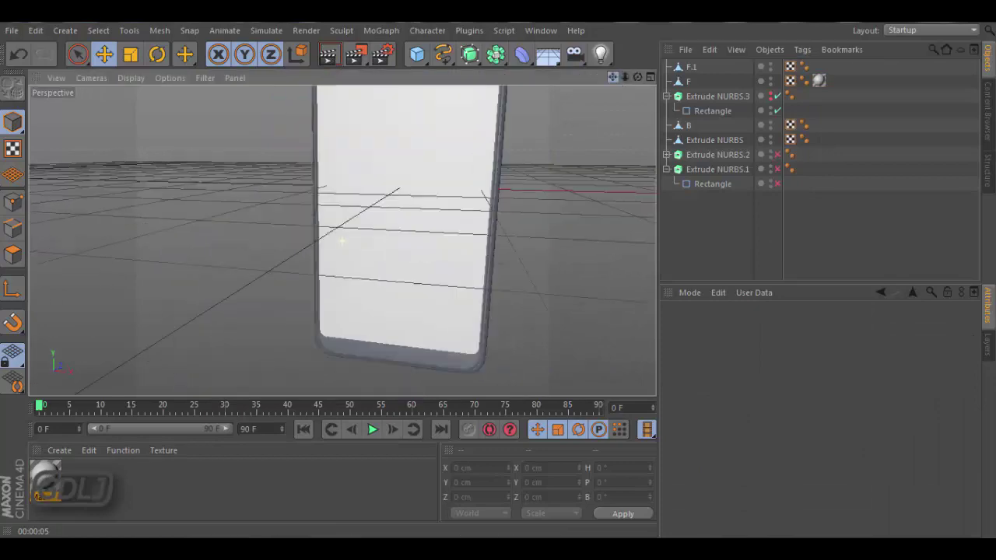
Step: Select screen F with Live Selection and bring up the mesh command menu
click(332, 229)
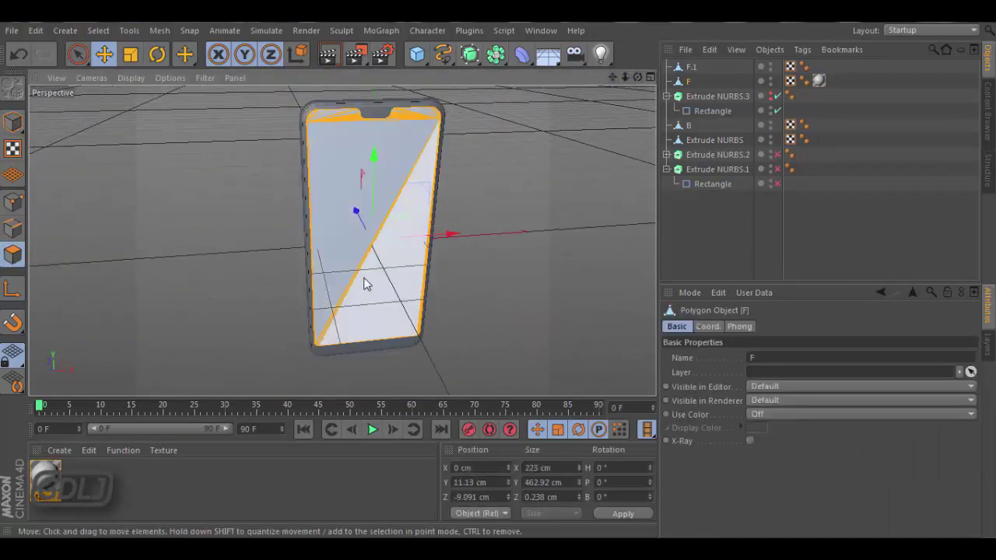
click(77, 54)
alt+drag(478, 263, 343, 238)
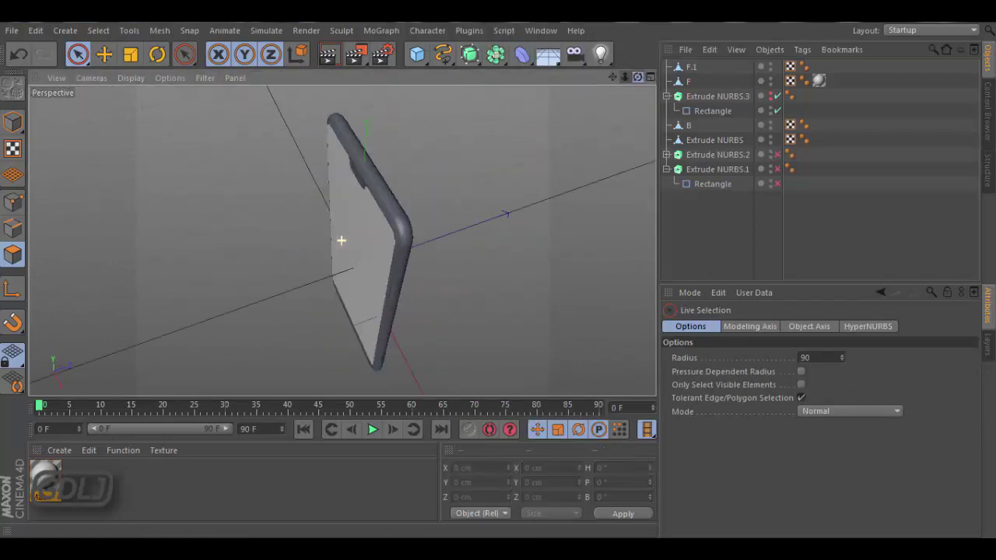
scroll(342, 238, up, 5)
right_click(440, 303)
Step: Dismiss the mesh menu and return to whole-object Move mode at an angled view
key(Escape)
scroll(573, 166, down, 5)
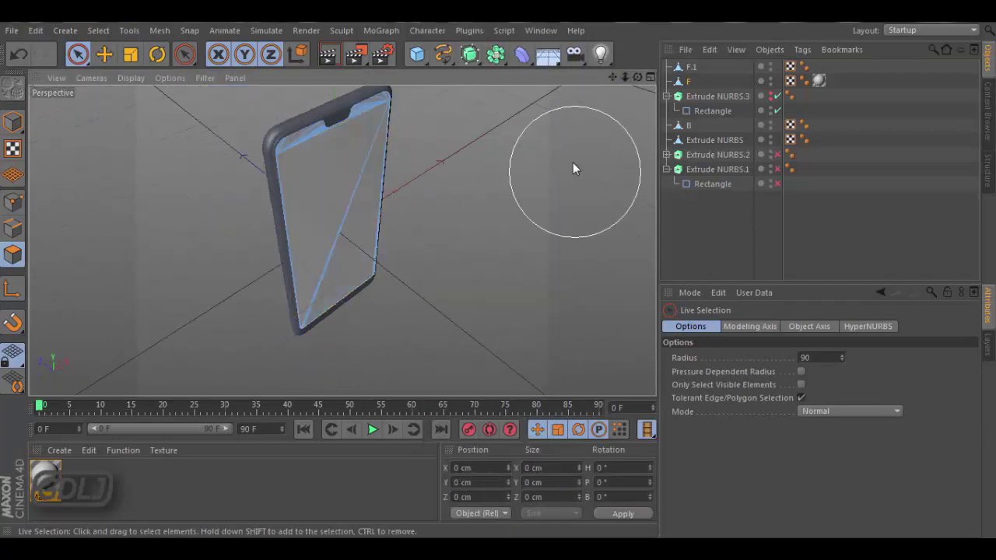
alt+drag(574, 167, 467, 233)
click(12, 122)
key(e)
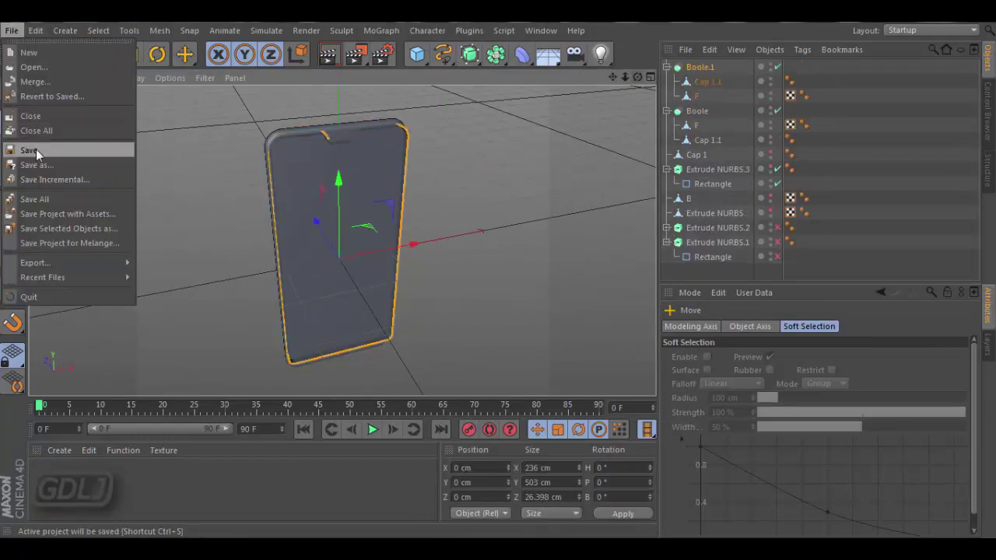
Step: Knife a horizontal cut across screen F just below the notch
click(341, 241)
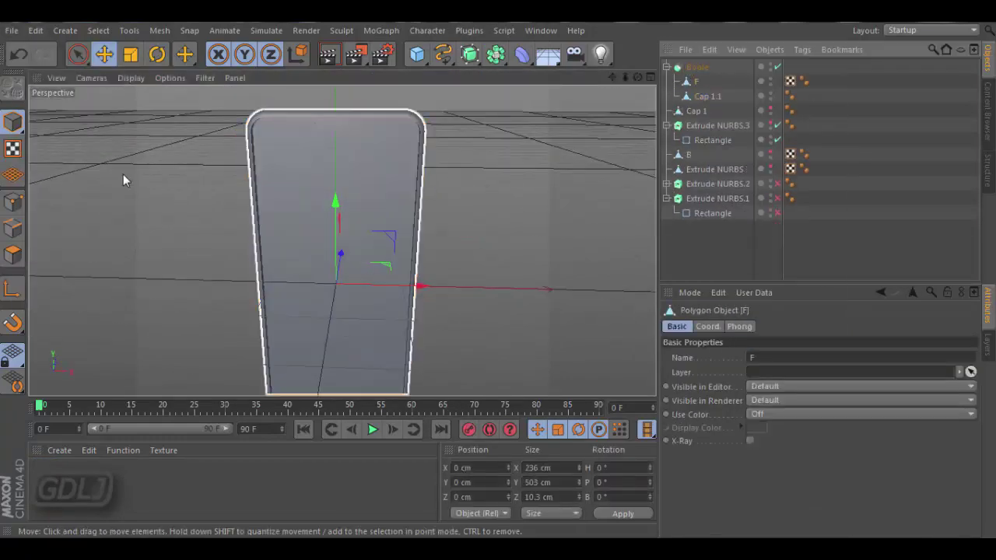
scroll(351, 140, up, 3)
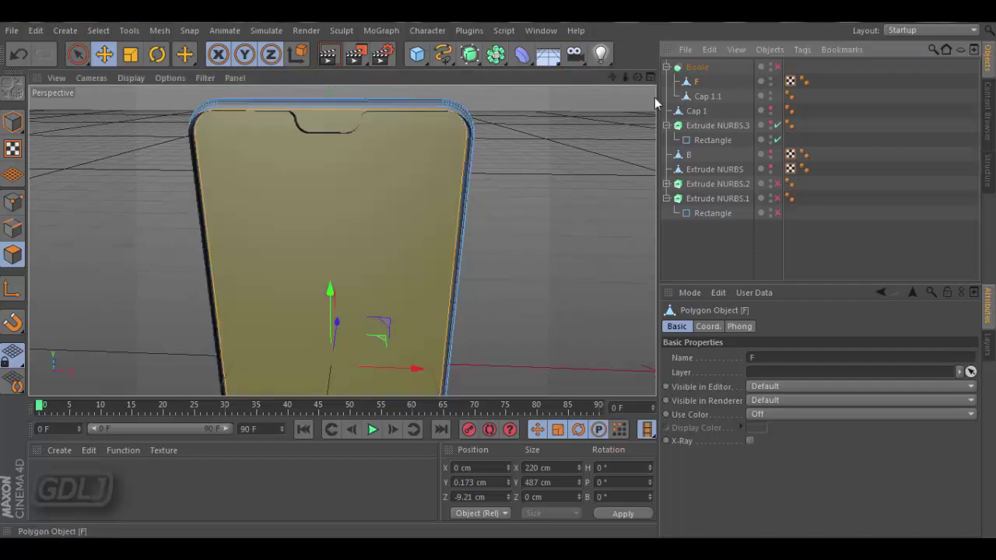
key(k)
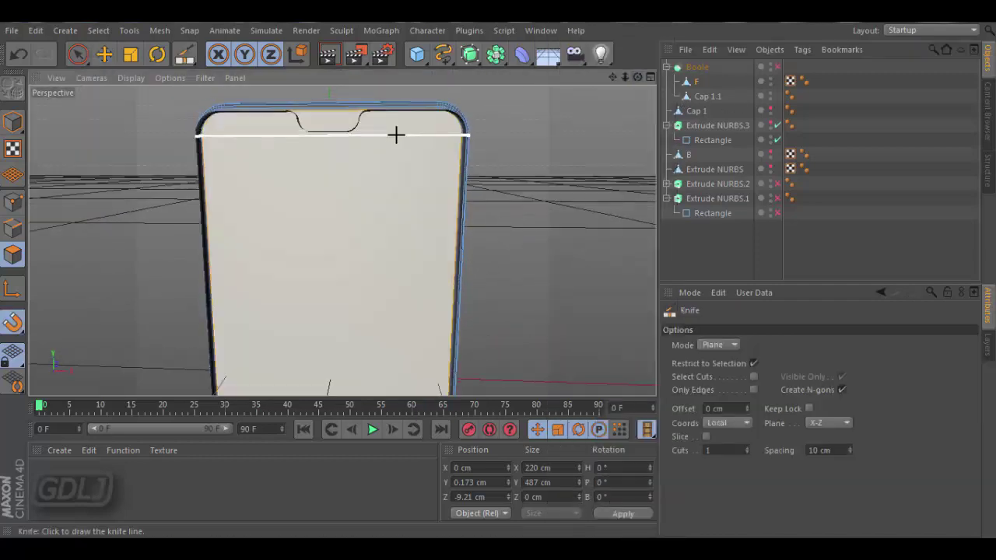
click(395, 136)
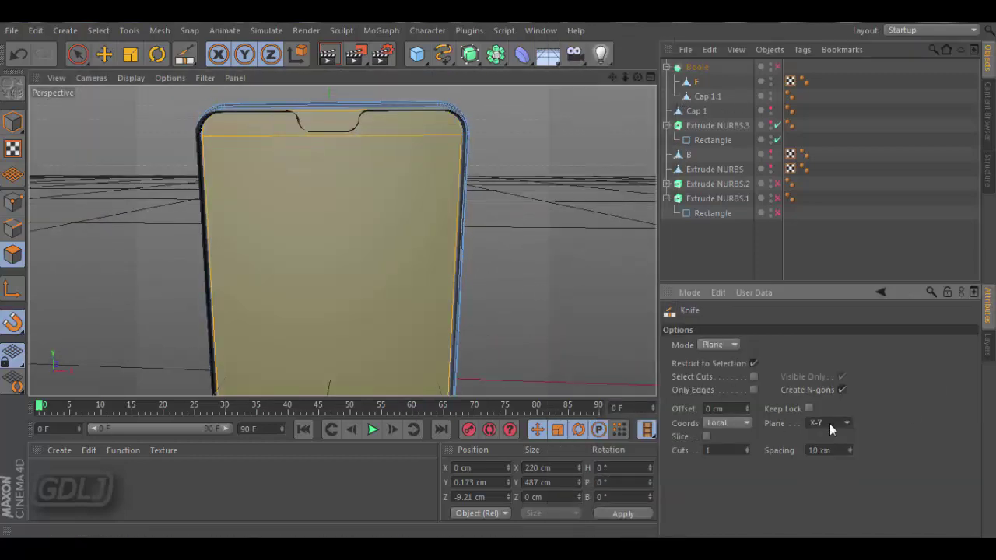
Step: Slice six parallel vertical cuts down the screen, then return to Move mode
click(707, 436)
drag(746, 450, 745, 444)
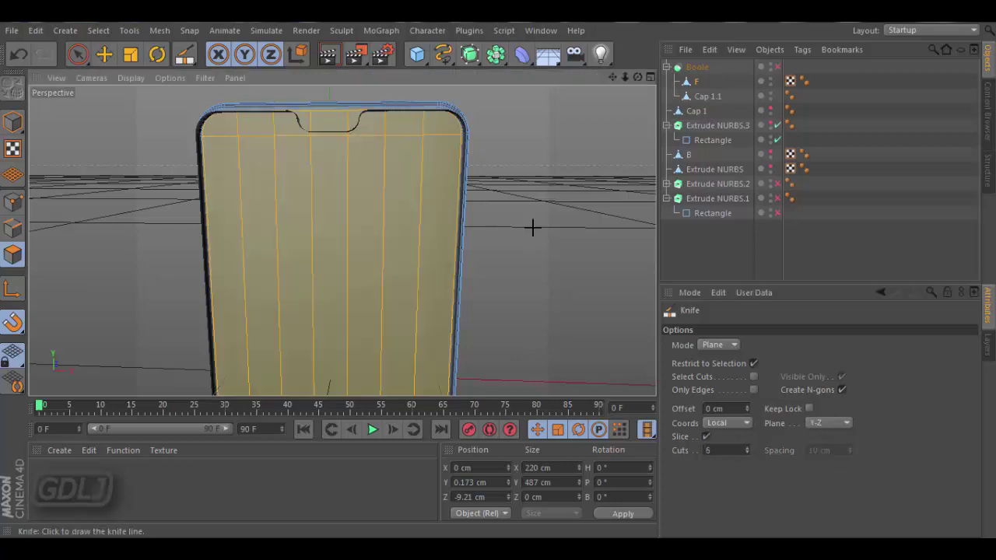
alt+middle_drag(534, 227, 534, 125)
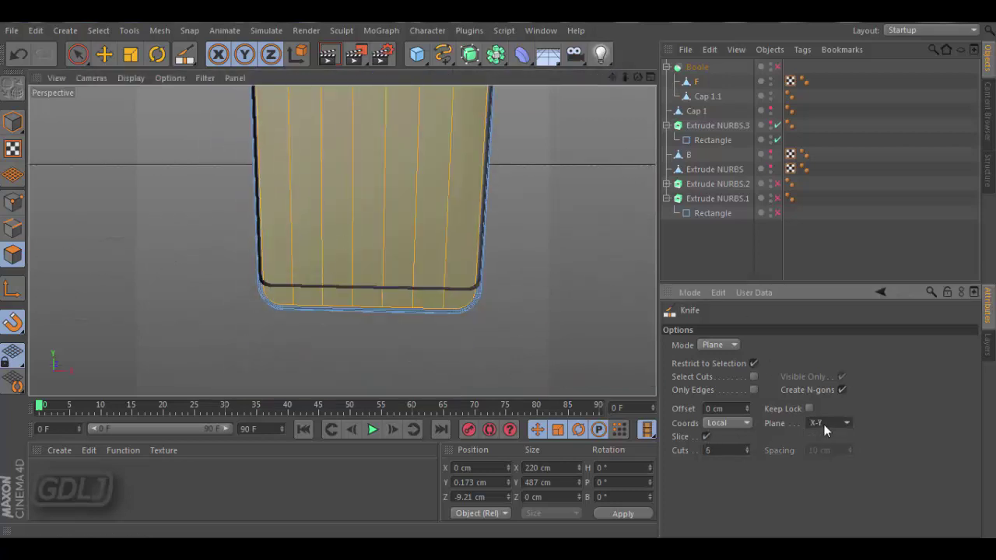
scroll(484, 292, up, 3)
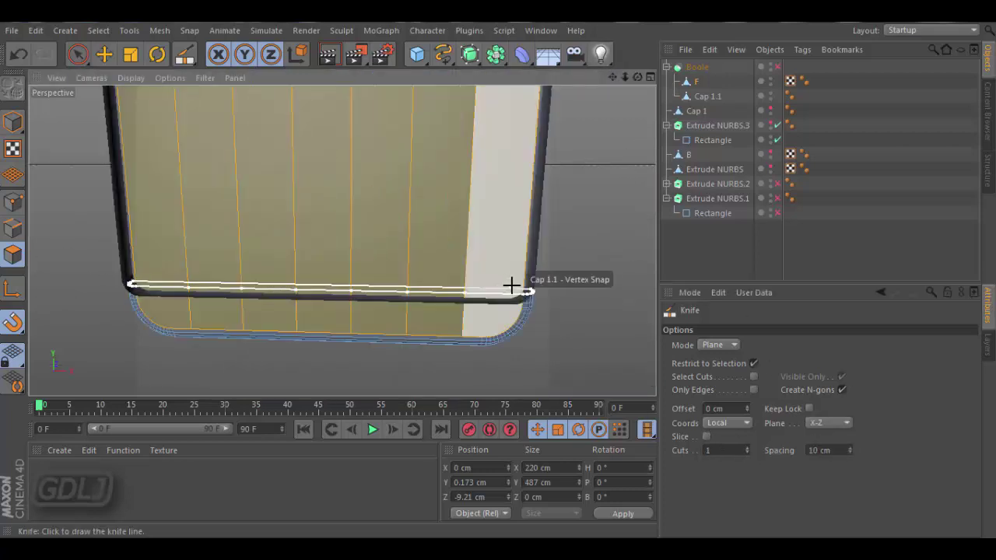
drag(615, 81, 483, 251)
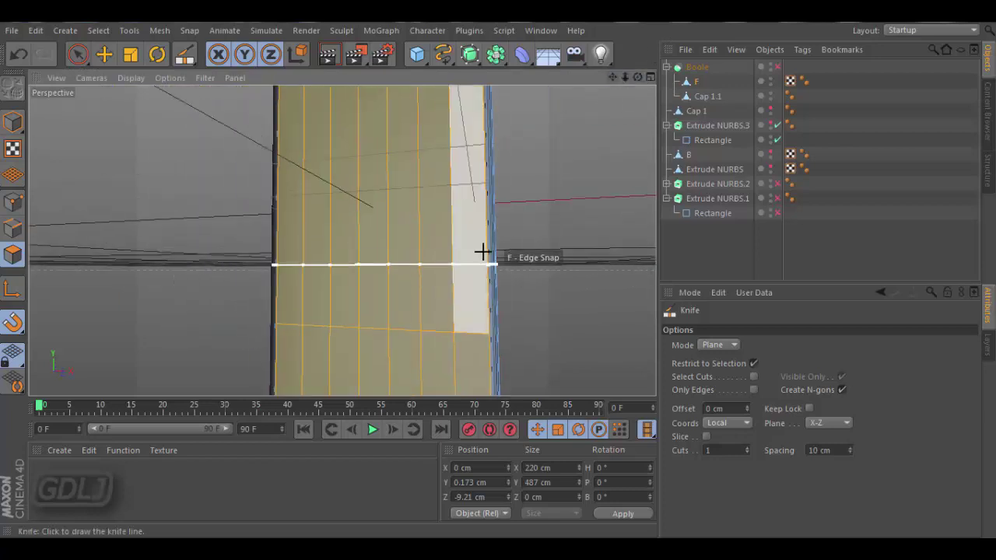
drag(613, 78, 378, 180)
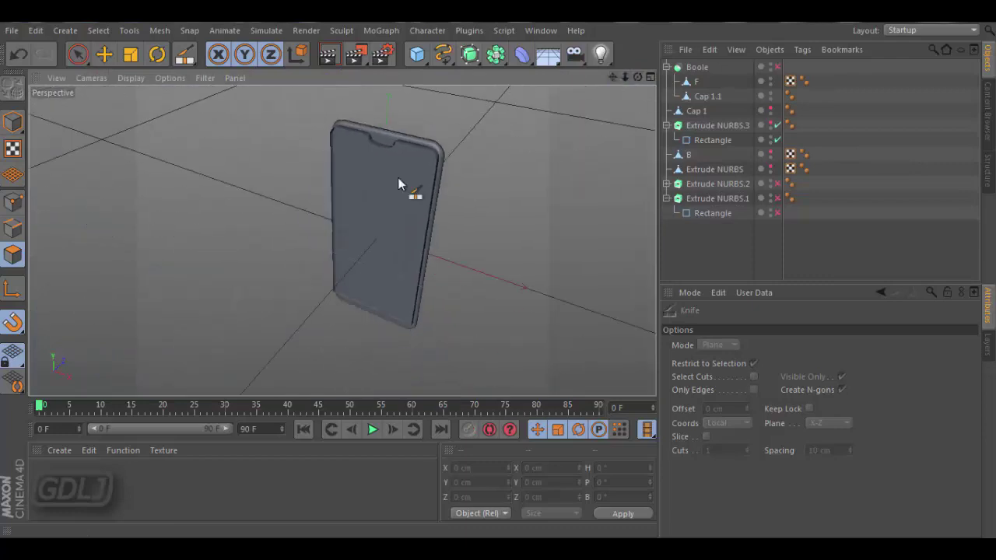
click(104, 54)
Step: Copy and paste the Boole object to create a duplicate Boole.1
click(698, 67)
key(ctrl+c)
key(ctrl+v)
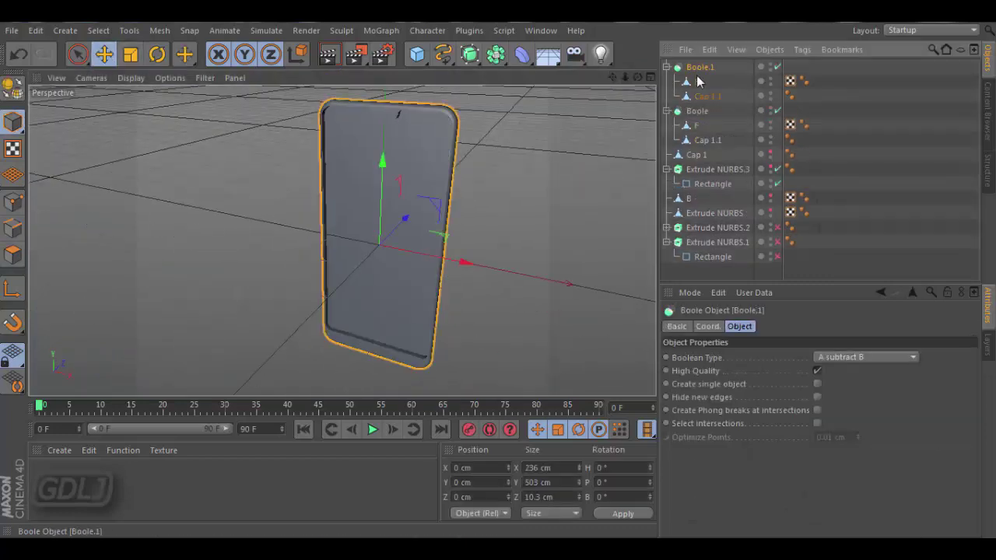
click(717, 269)
alt+drag(389, 234, 342, 240)
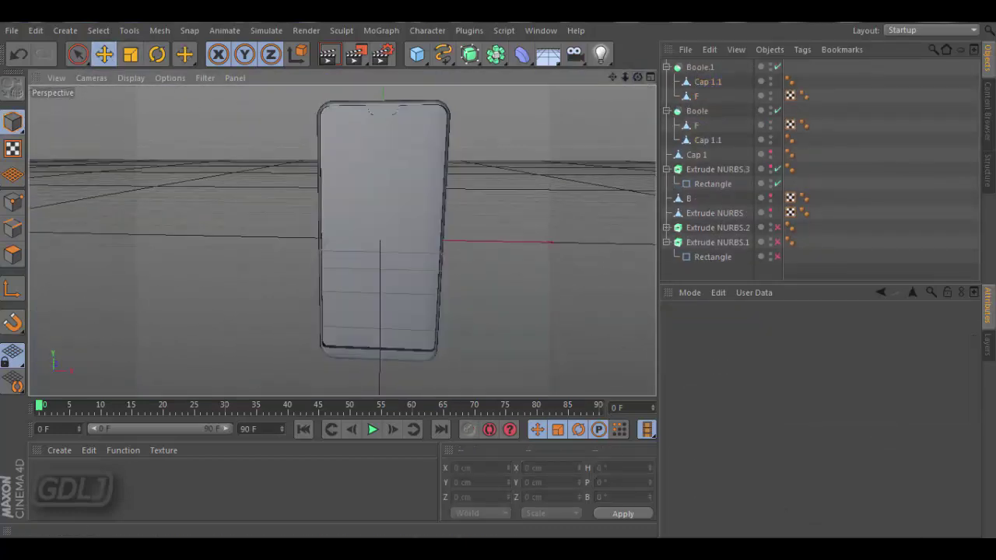
Step: Make the duplicate Boole.1 editable, baking it into object F.1
click(698, 67)
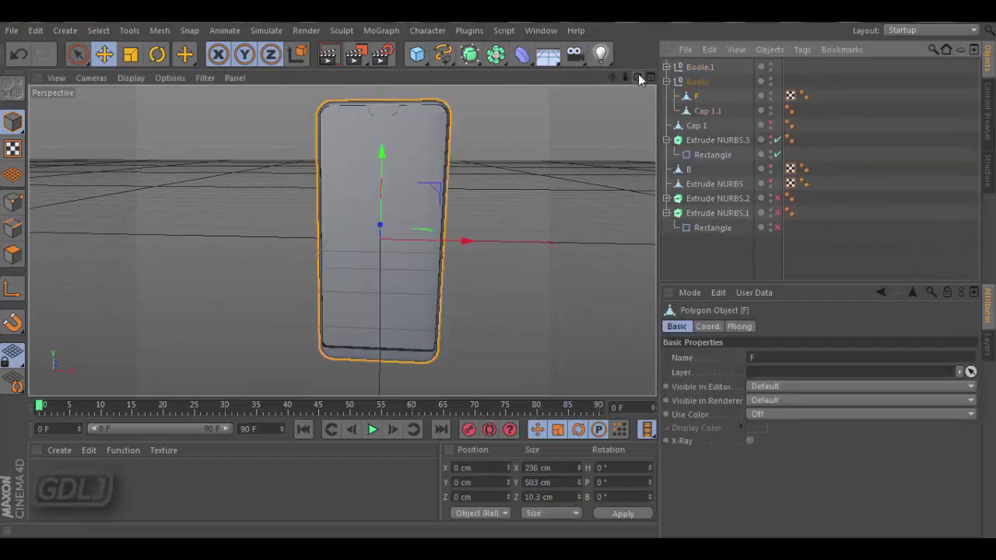
drag(639, 77, 591, 85)
click(701, 96)
click(701, 81)
key(c)
Step: Create a new white material and apply it to F.1
double_click(233, 487)
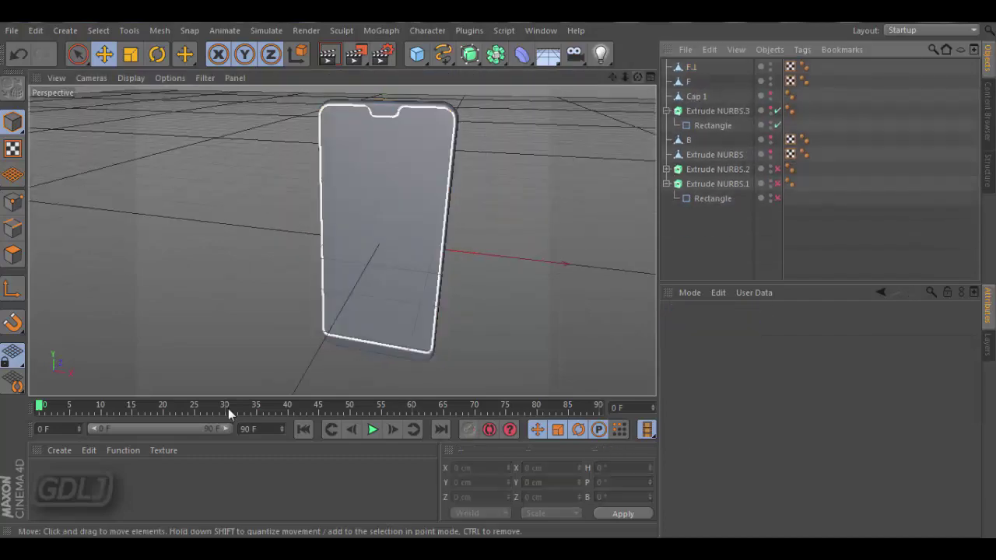
mouse_move(46, 475)
mouse_down()
mouse_move(343, 238)
mouse_move(335, 236)
mouse_move(366, 234)
mouse_move(331, 233)
mouse_up()
click(696, 96)
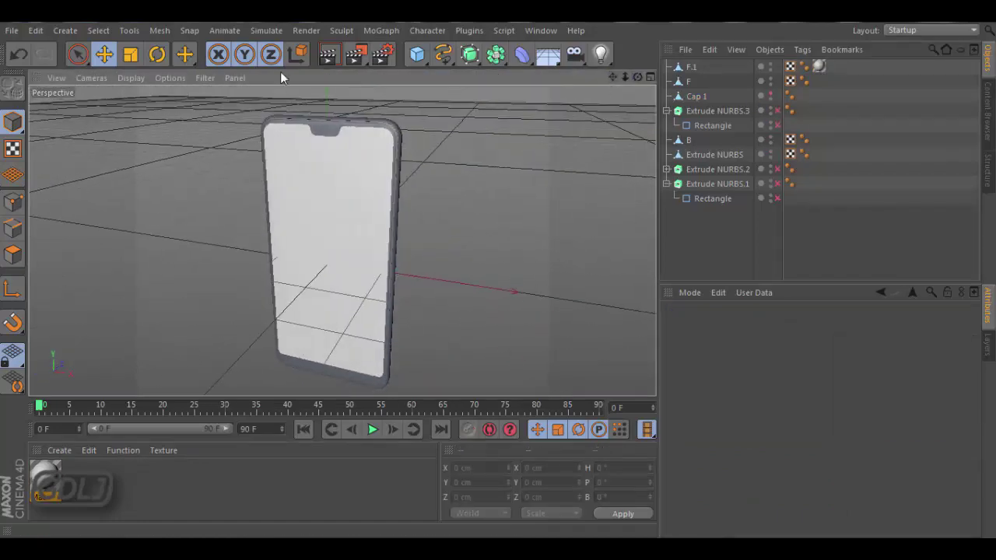
Step: Review the Render Settings effects list, then render the phone showing its white notched screen
click(328, 55)
click(774, 105)
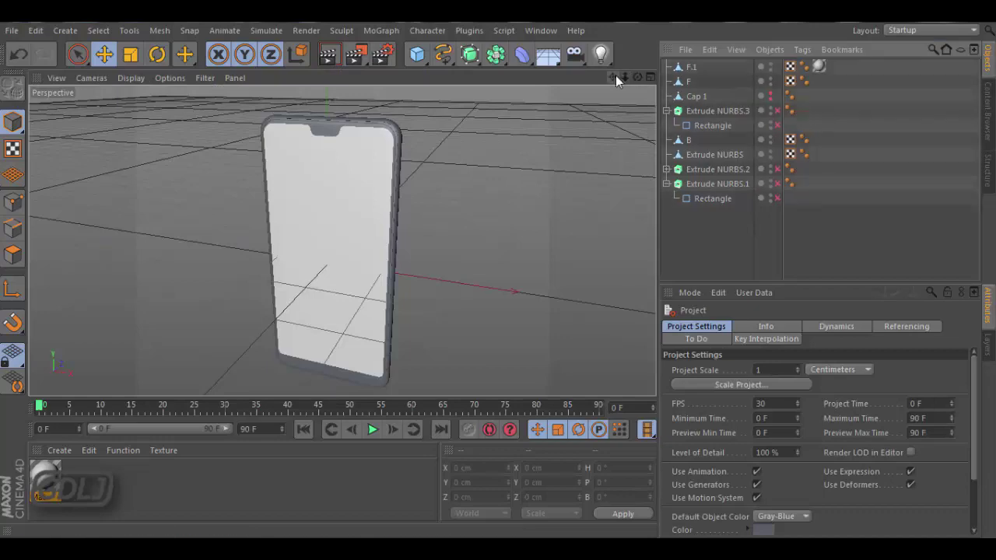
click(381, 54)
click(93, 273)
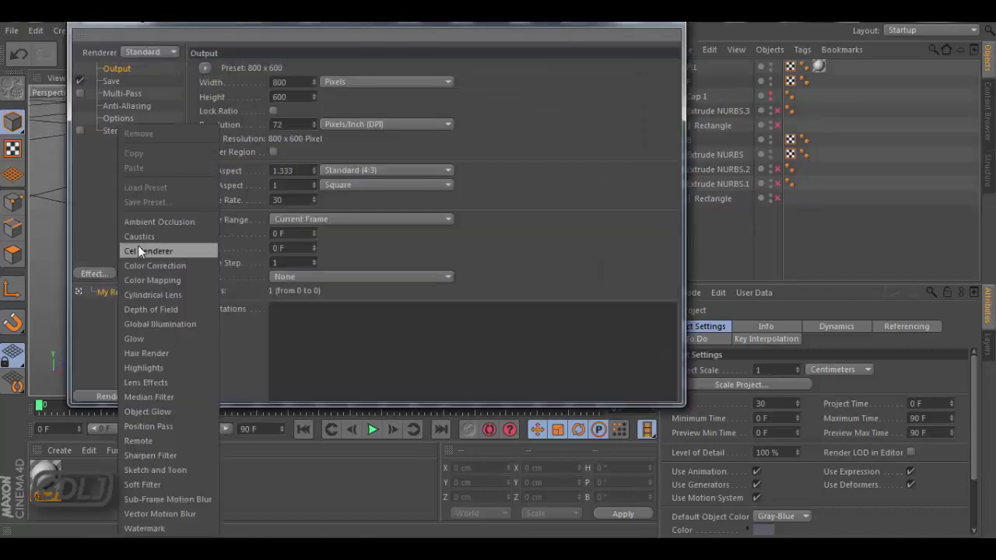
click(138, 251)
click(334, 58)
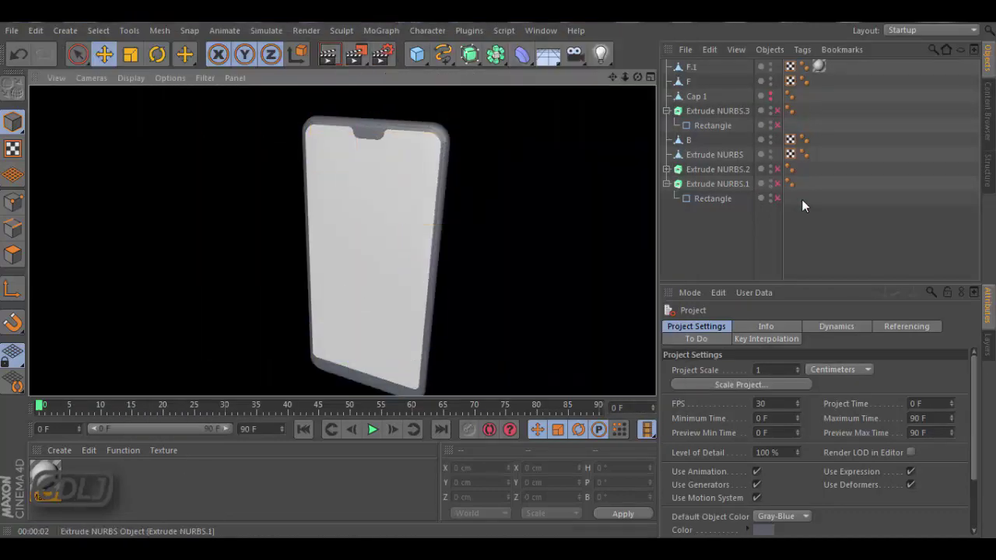